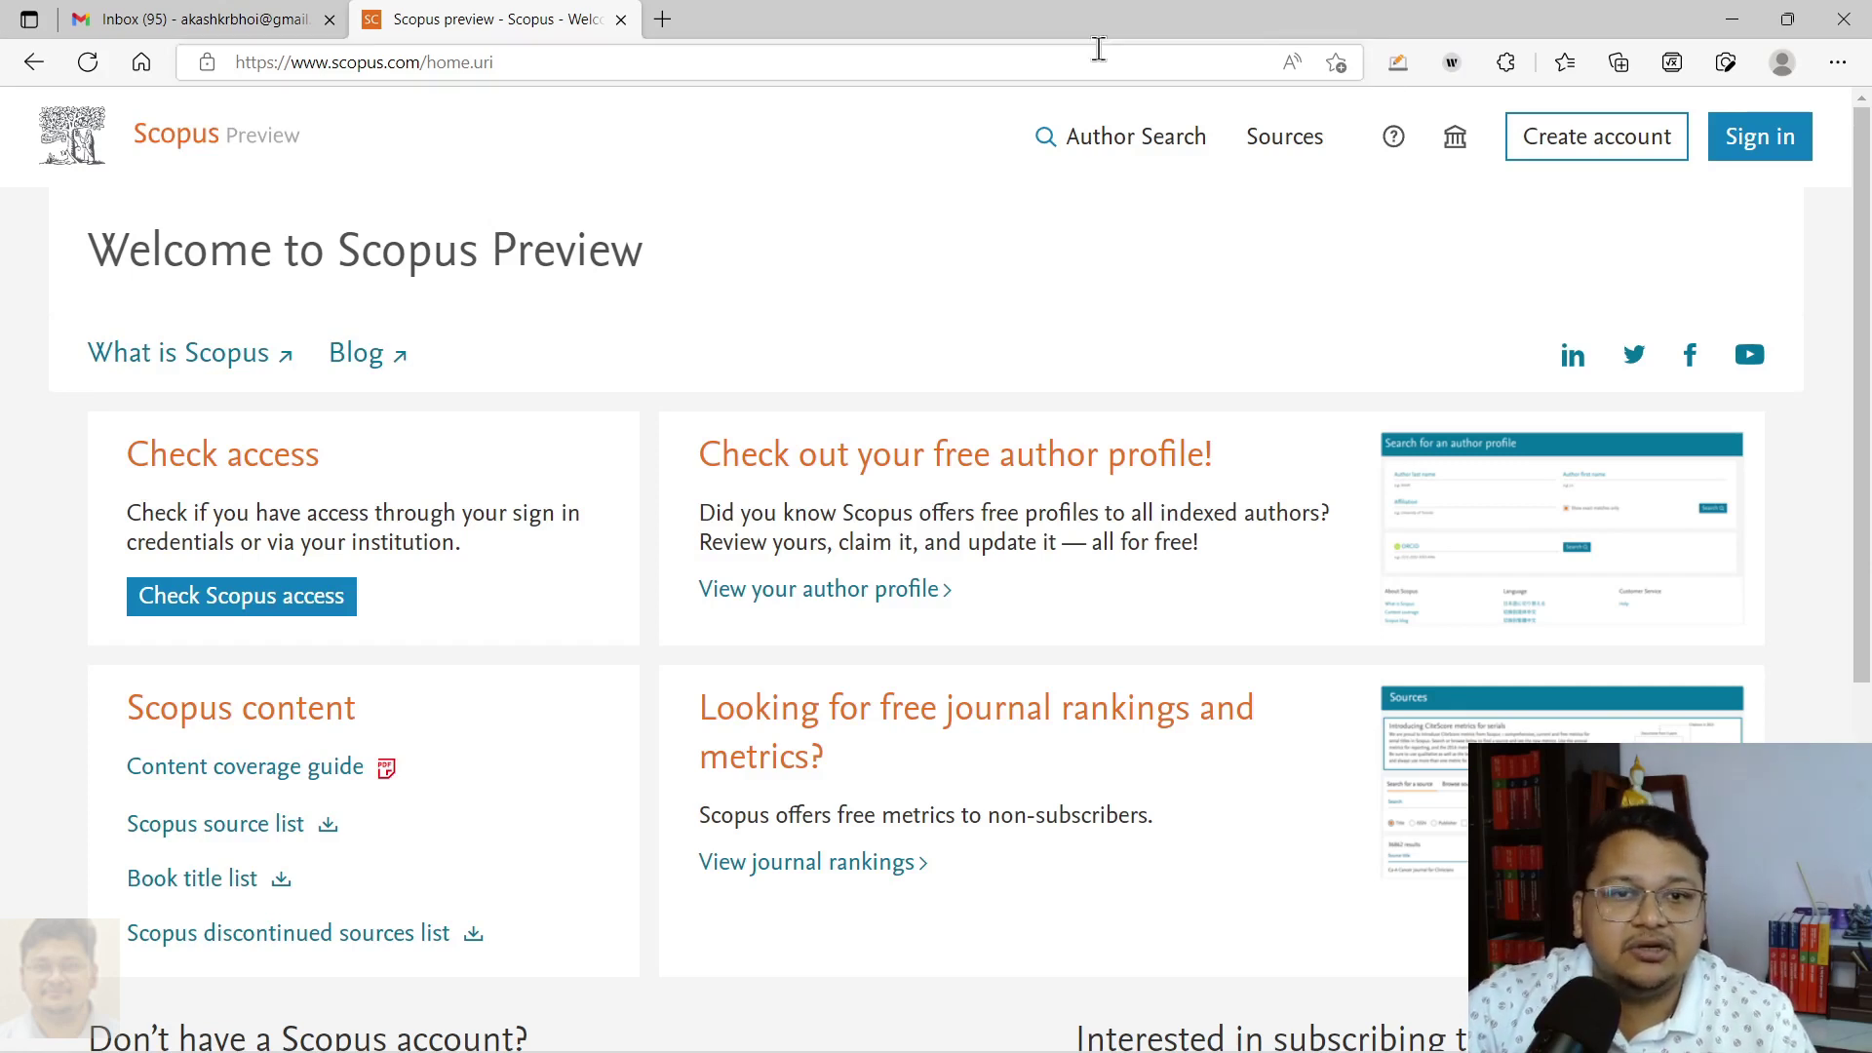
Step: Open the free author profile search and enter the author's last name
left_click(556, 63)
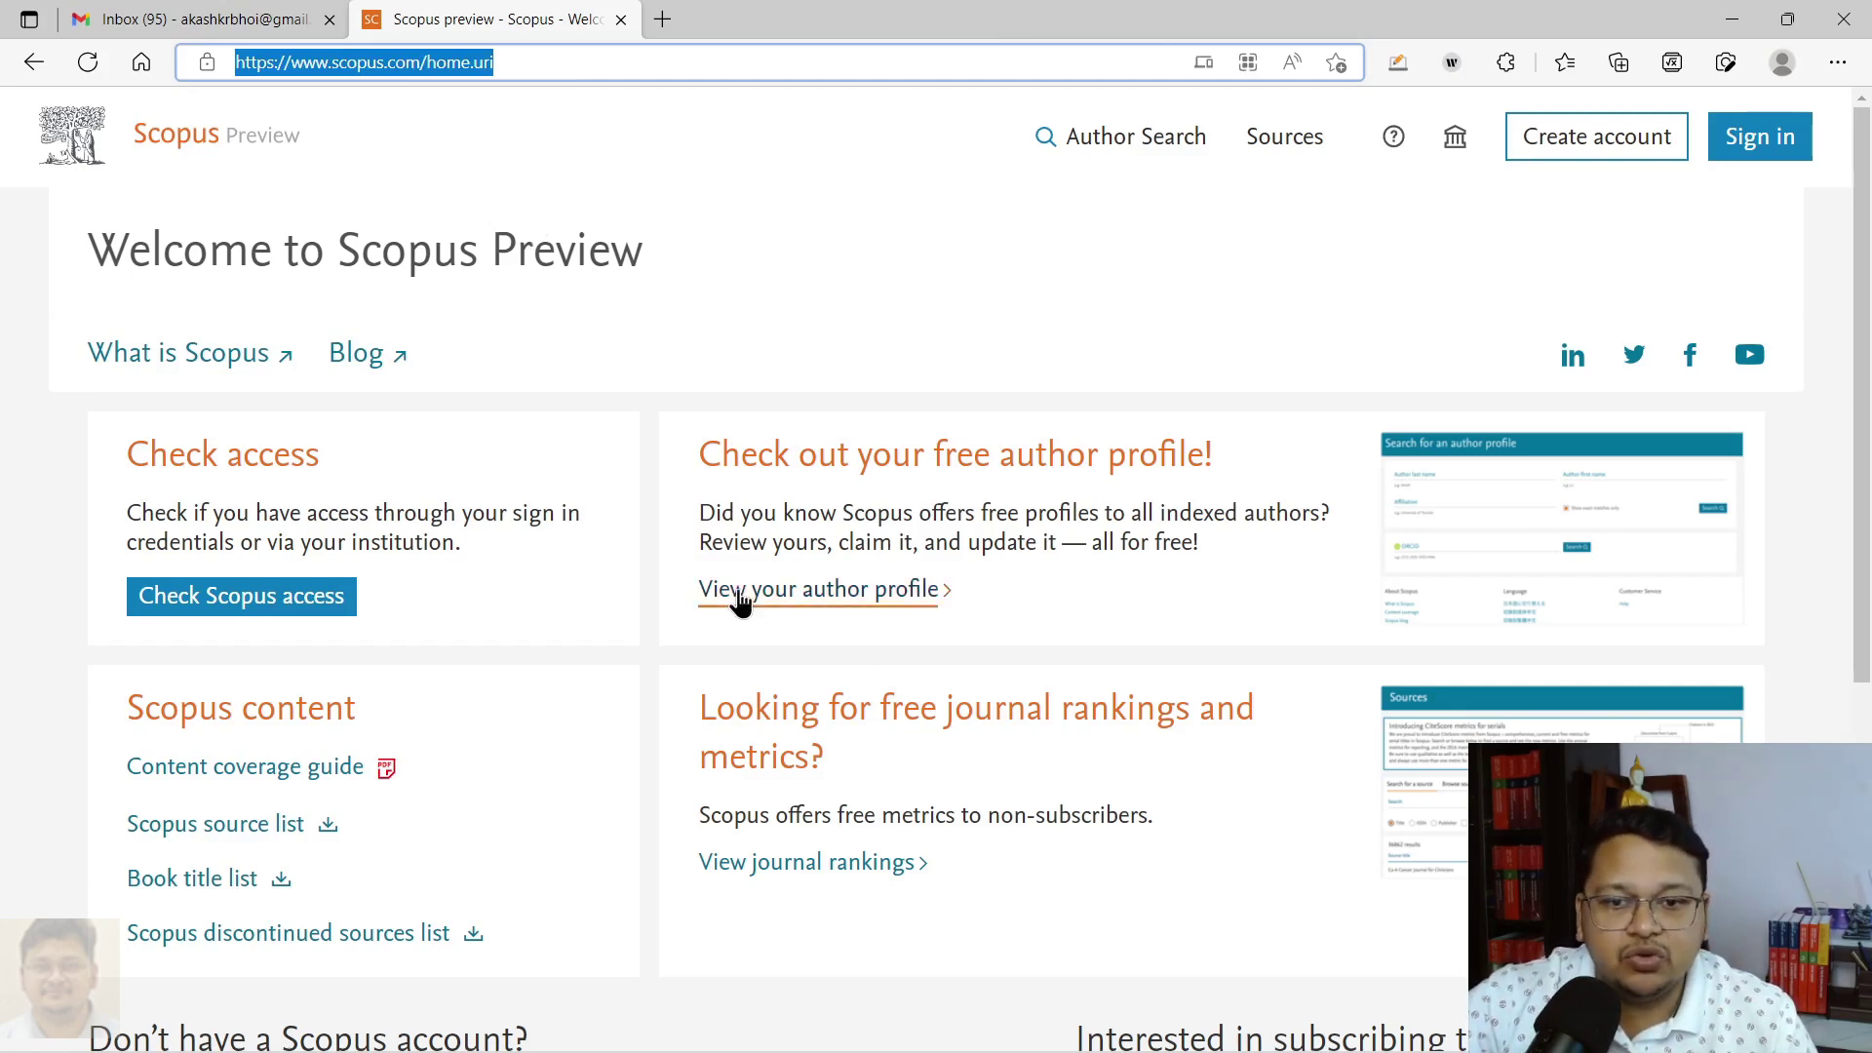
left_click(815, 601)
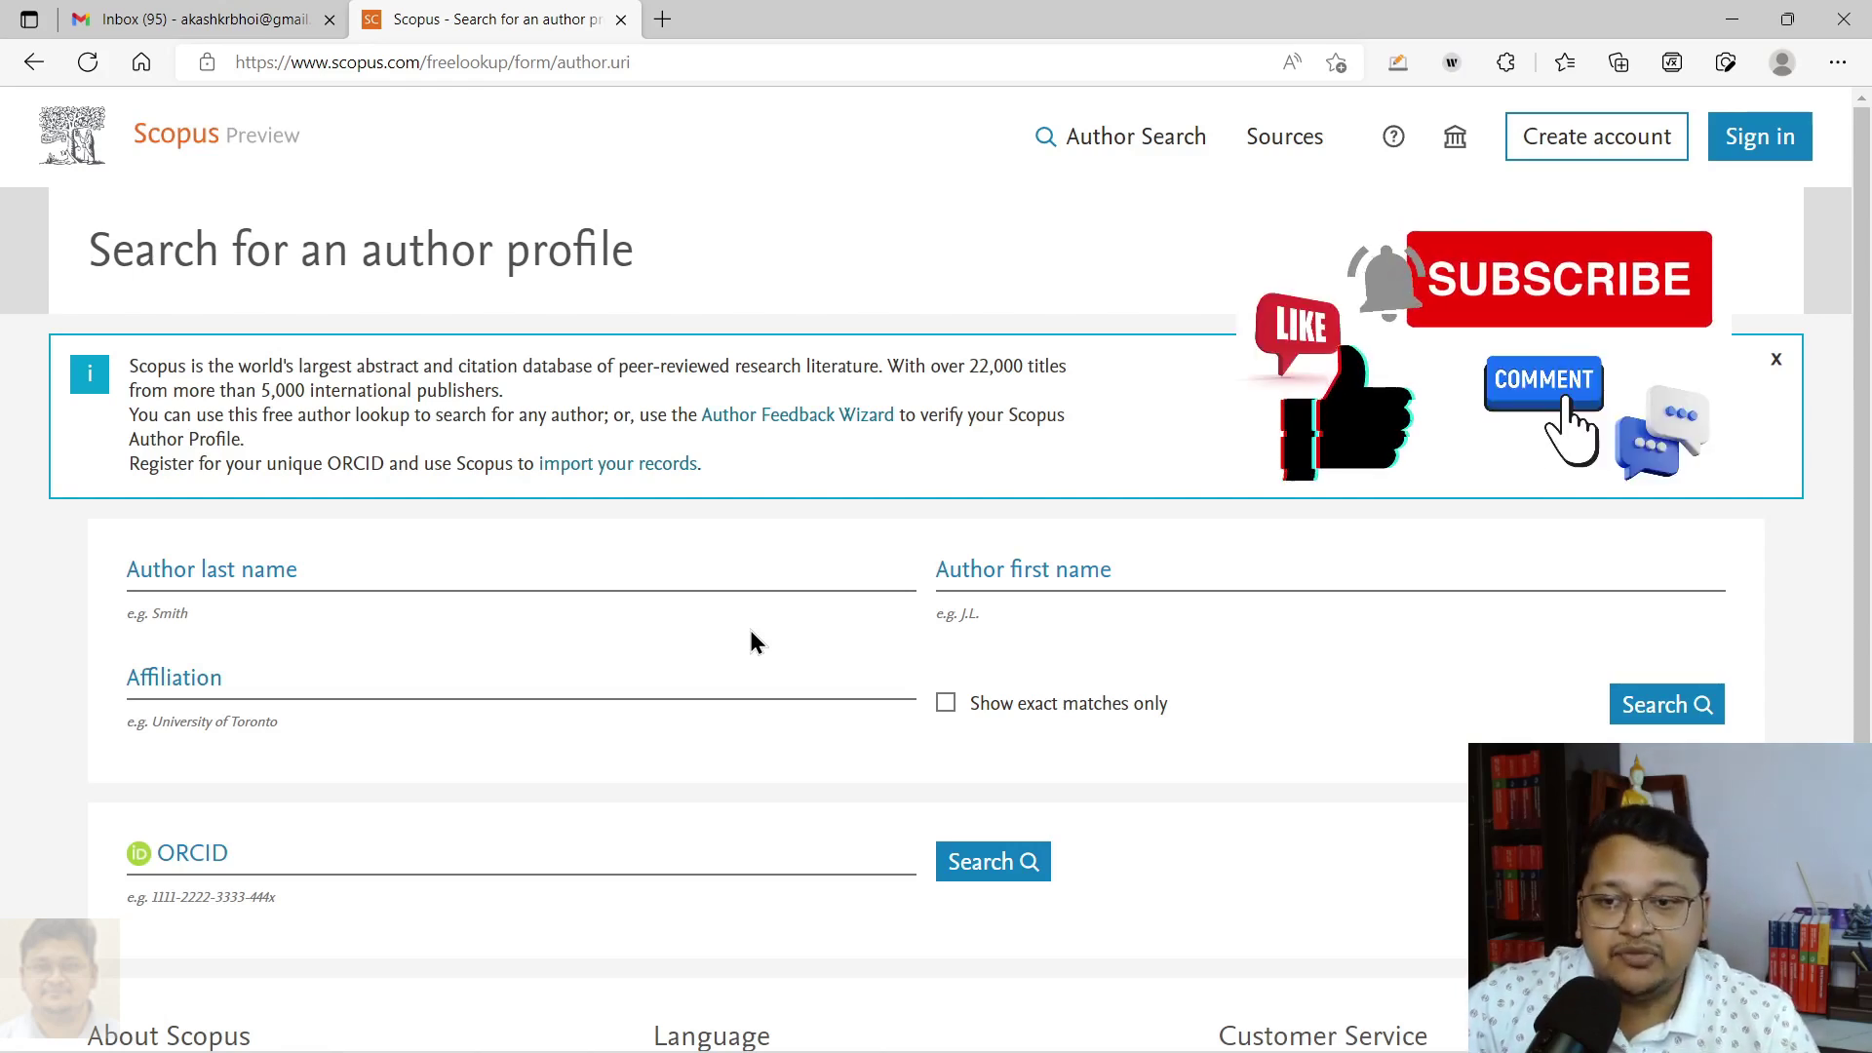
left_click(485, 570)
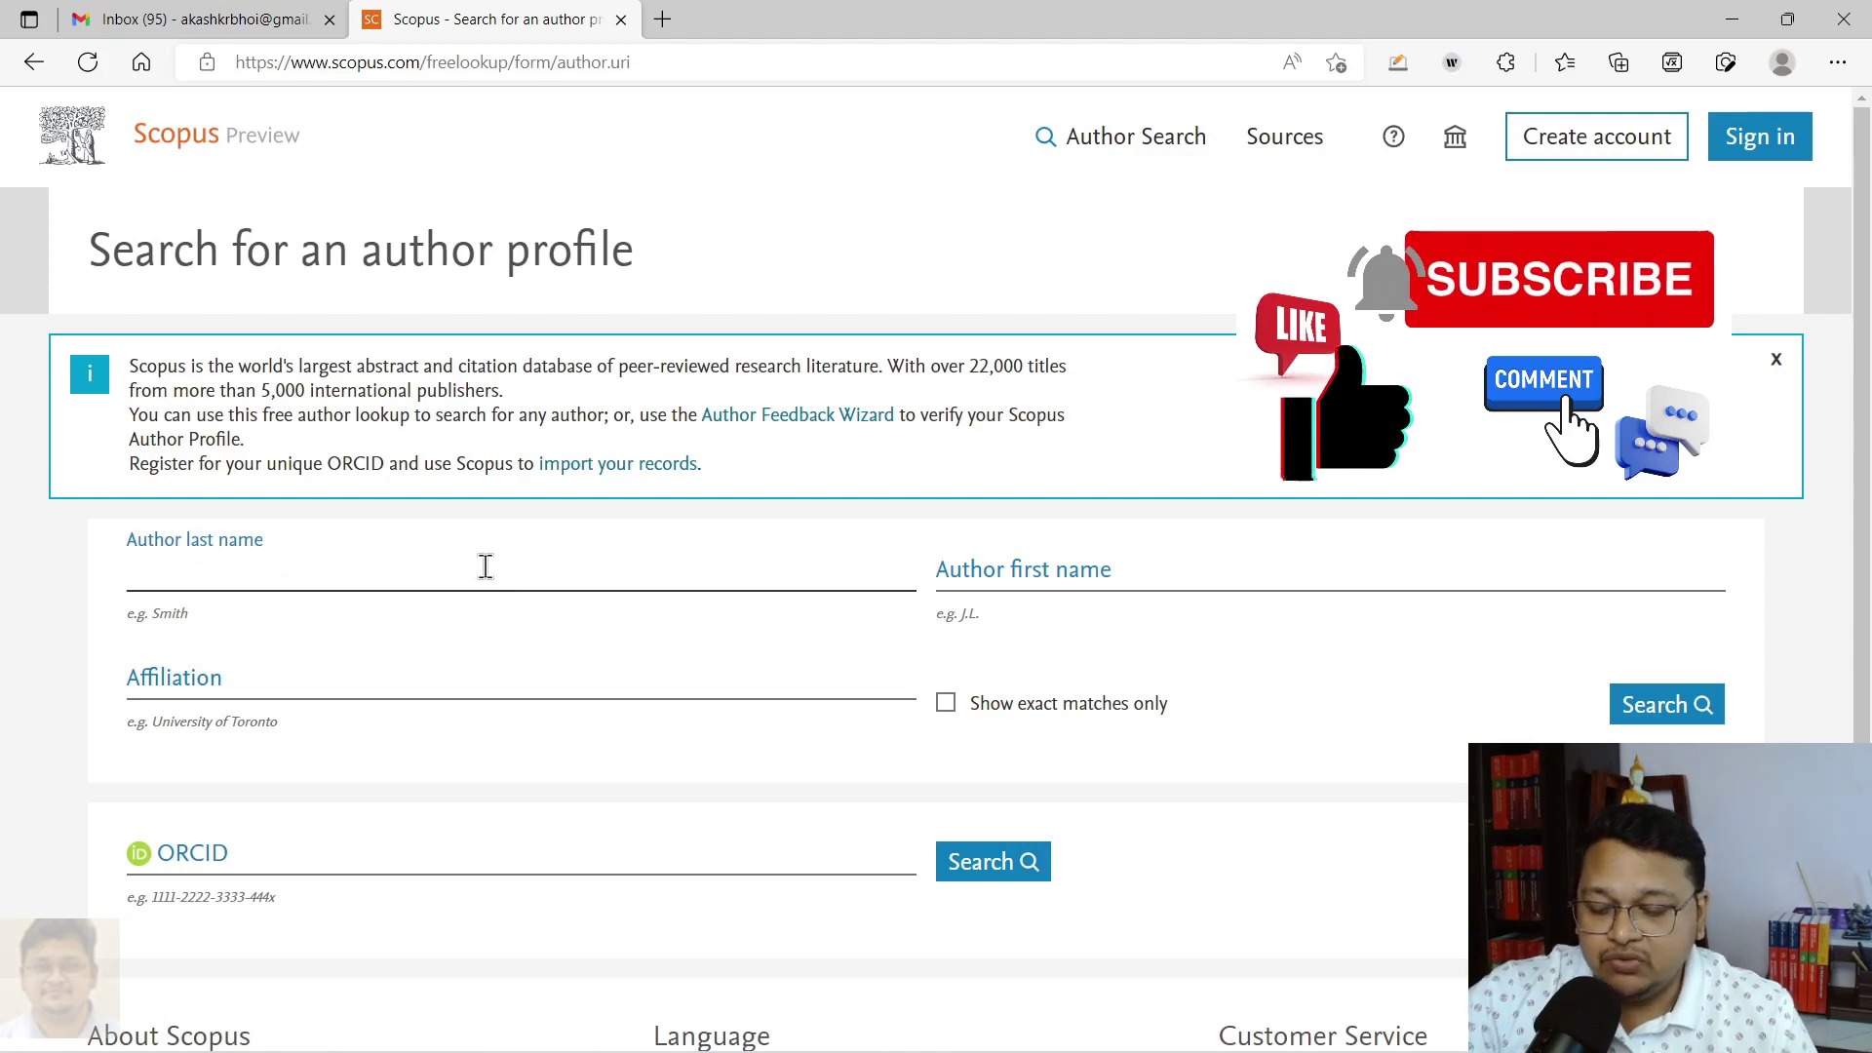
type("Bhoi")
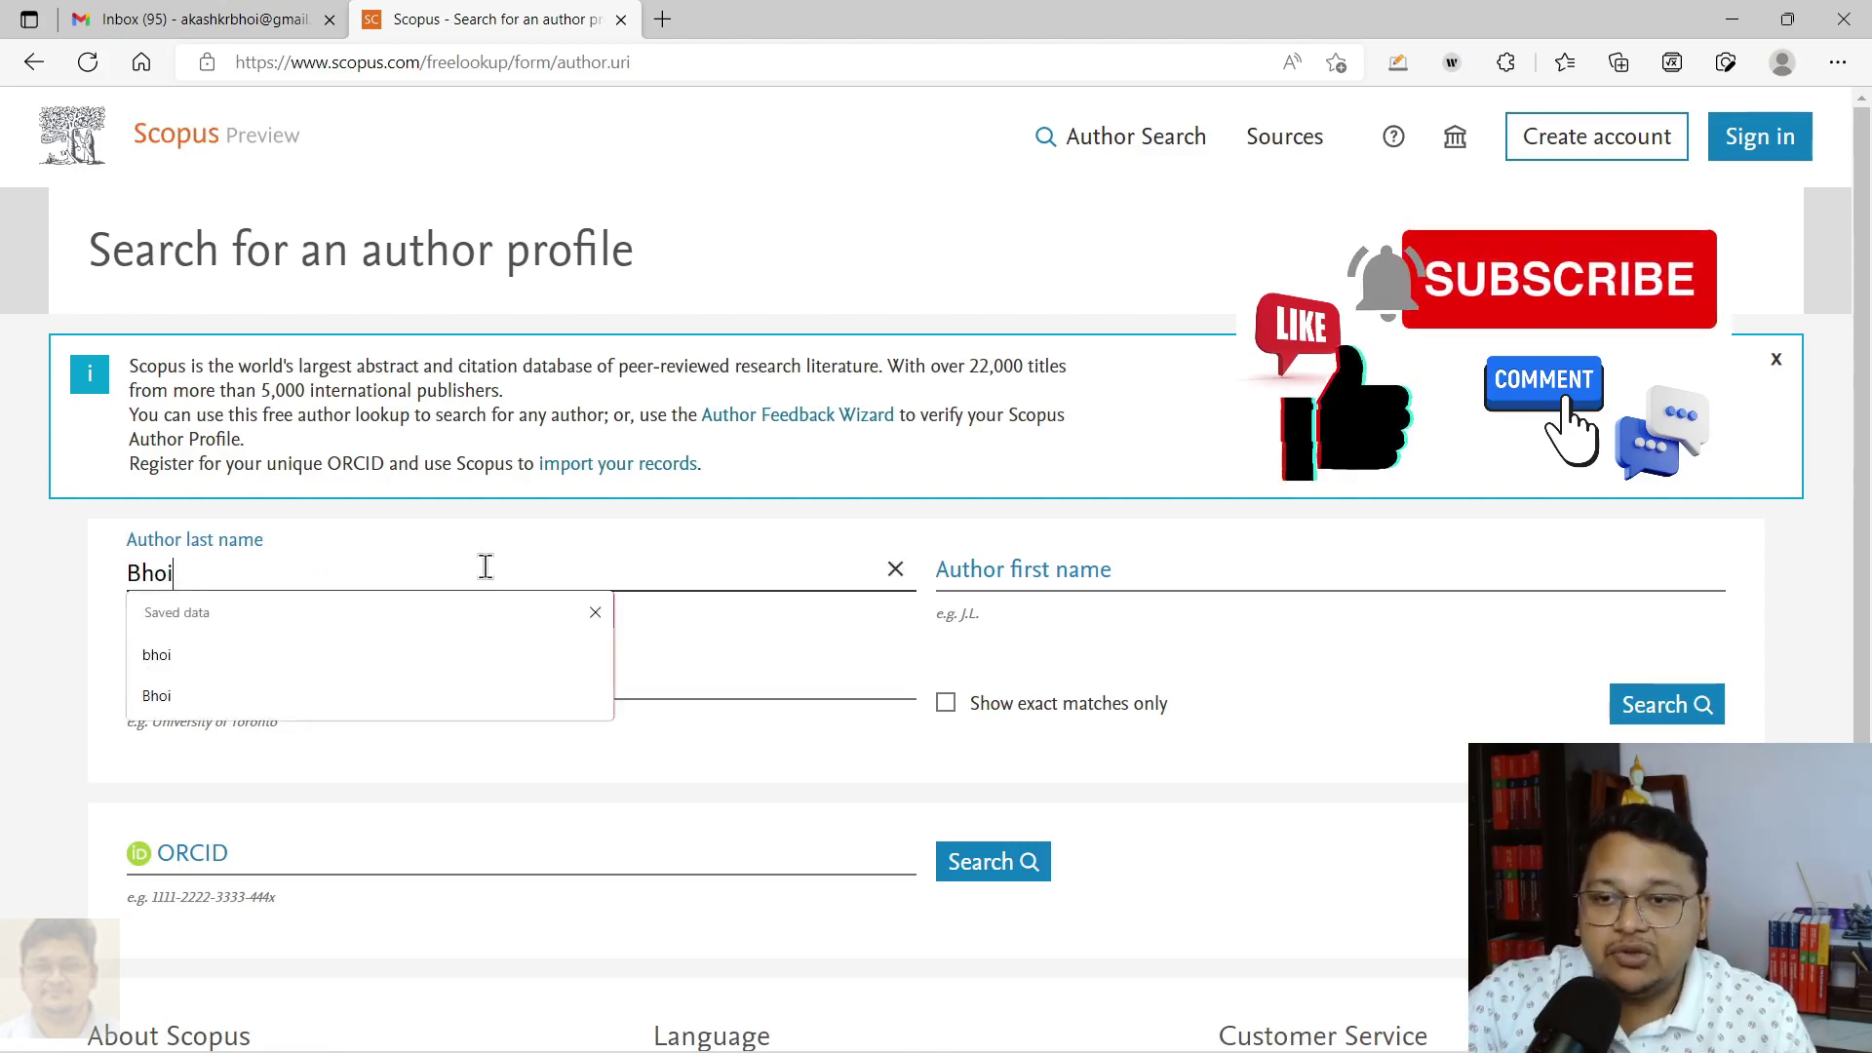
left_click(46, 588)
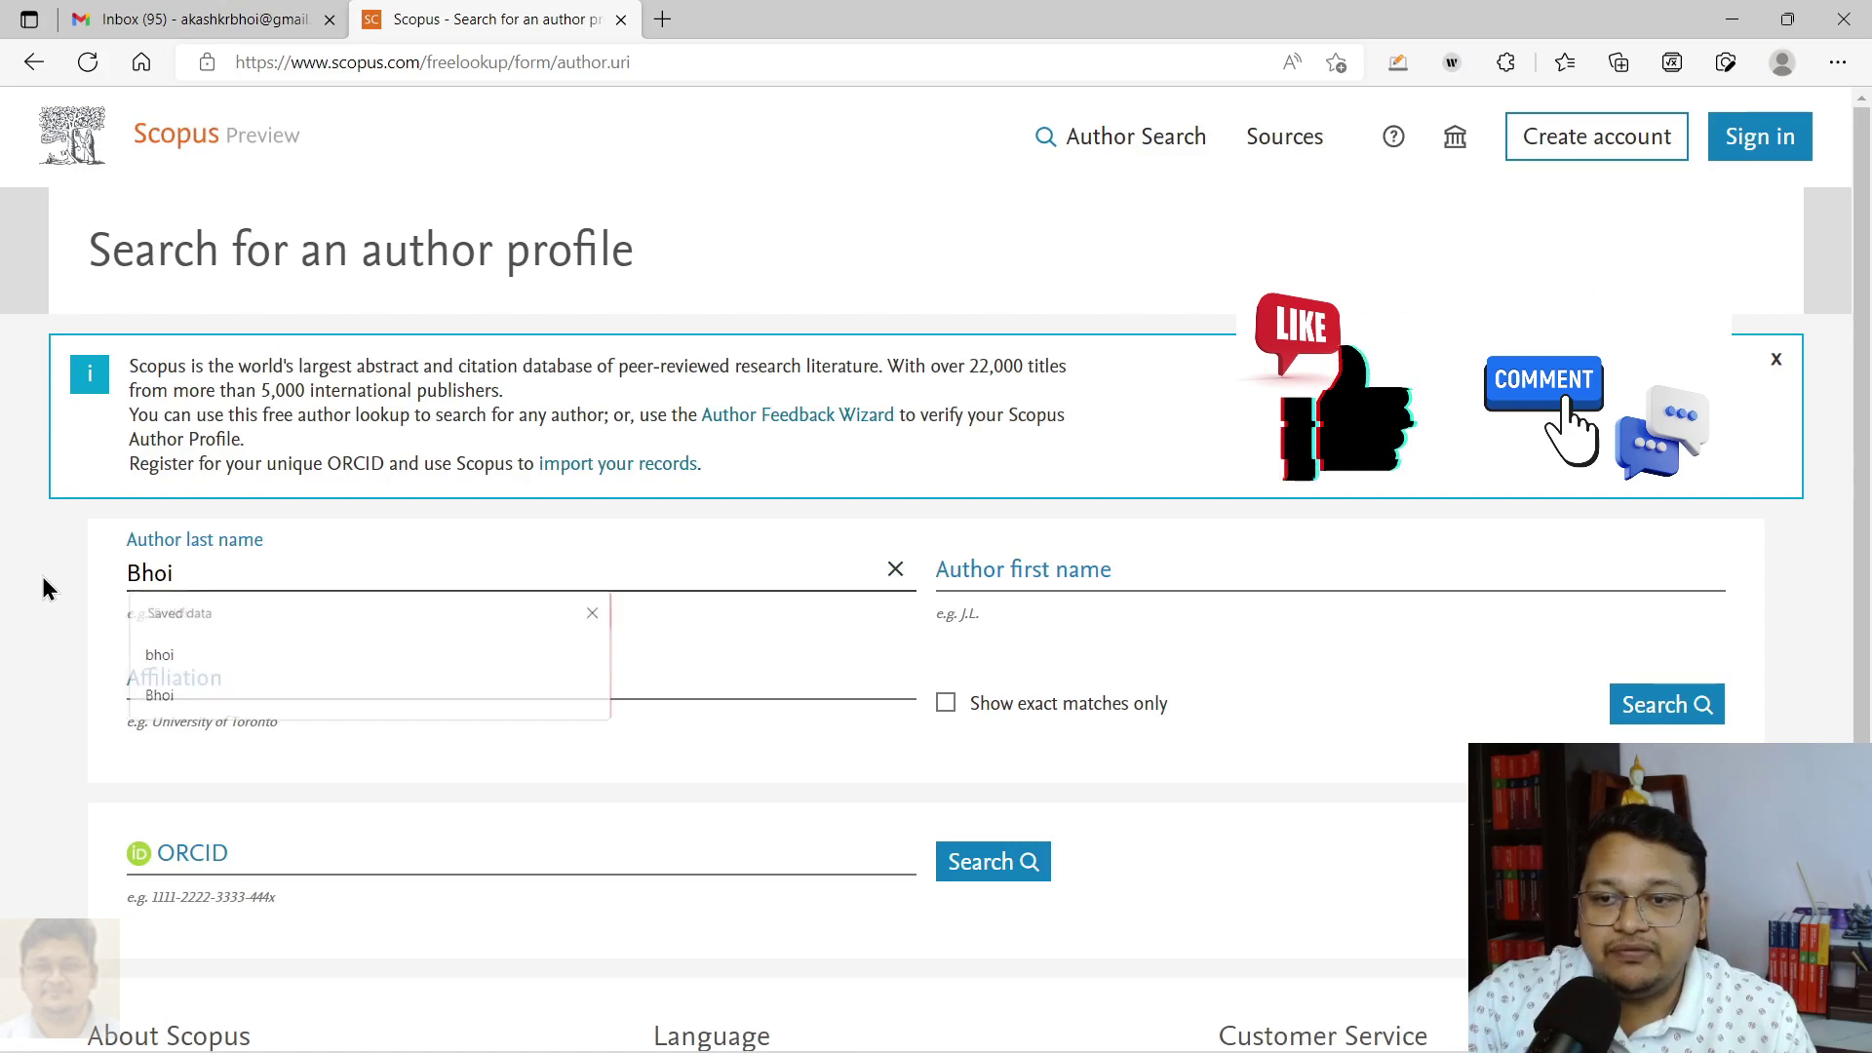
Step: Fill in the author's first name from the saved suggestion
left_click(1048, 574)
type("A")
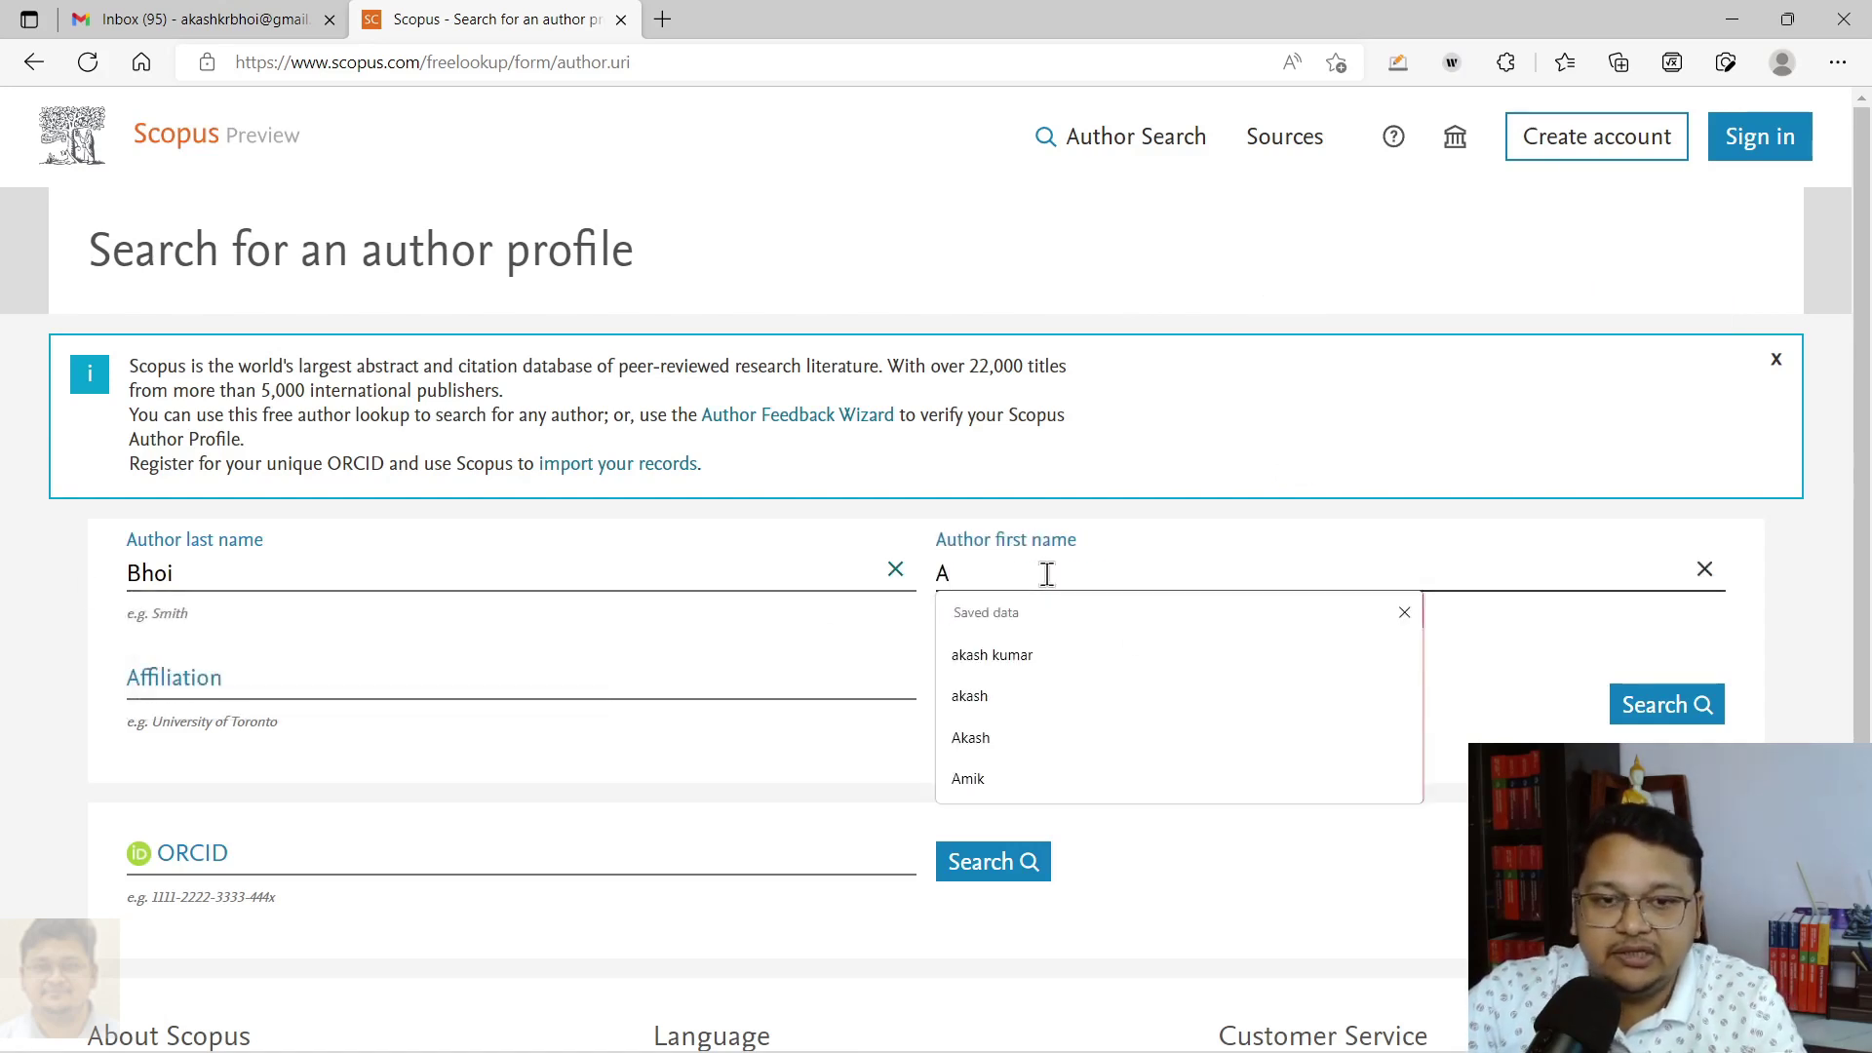
left_click(991, 665)
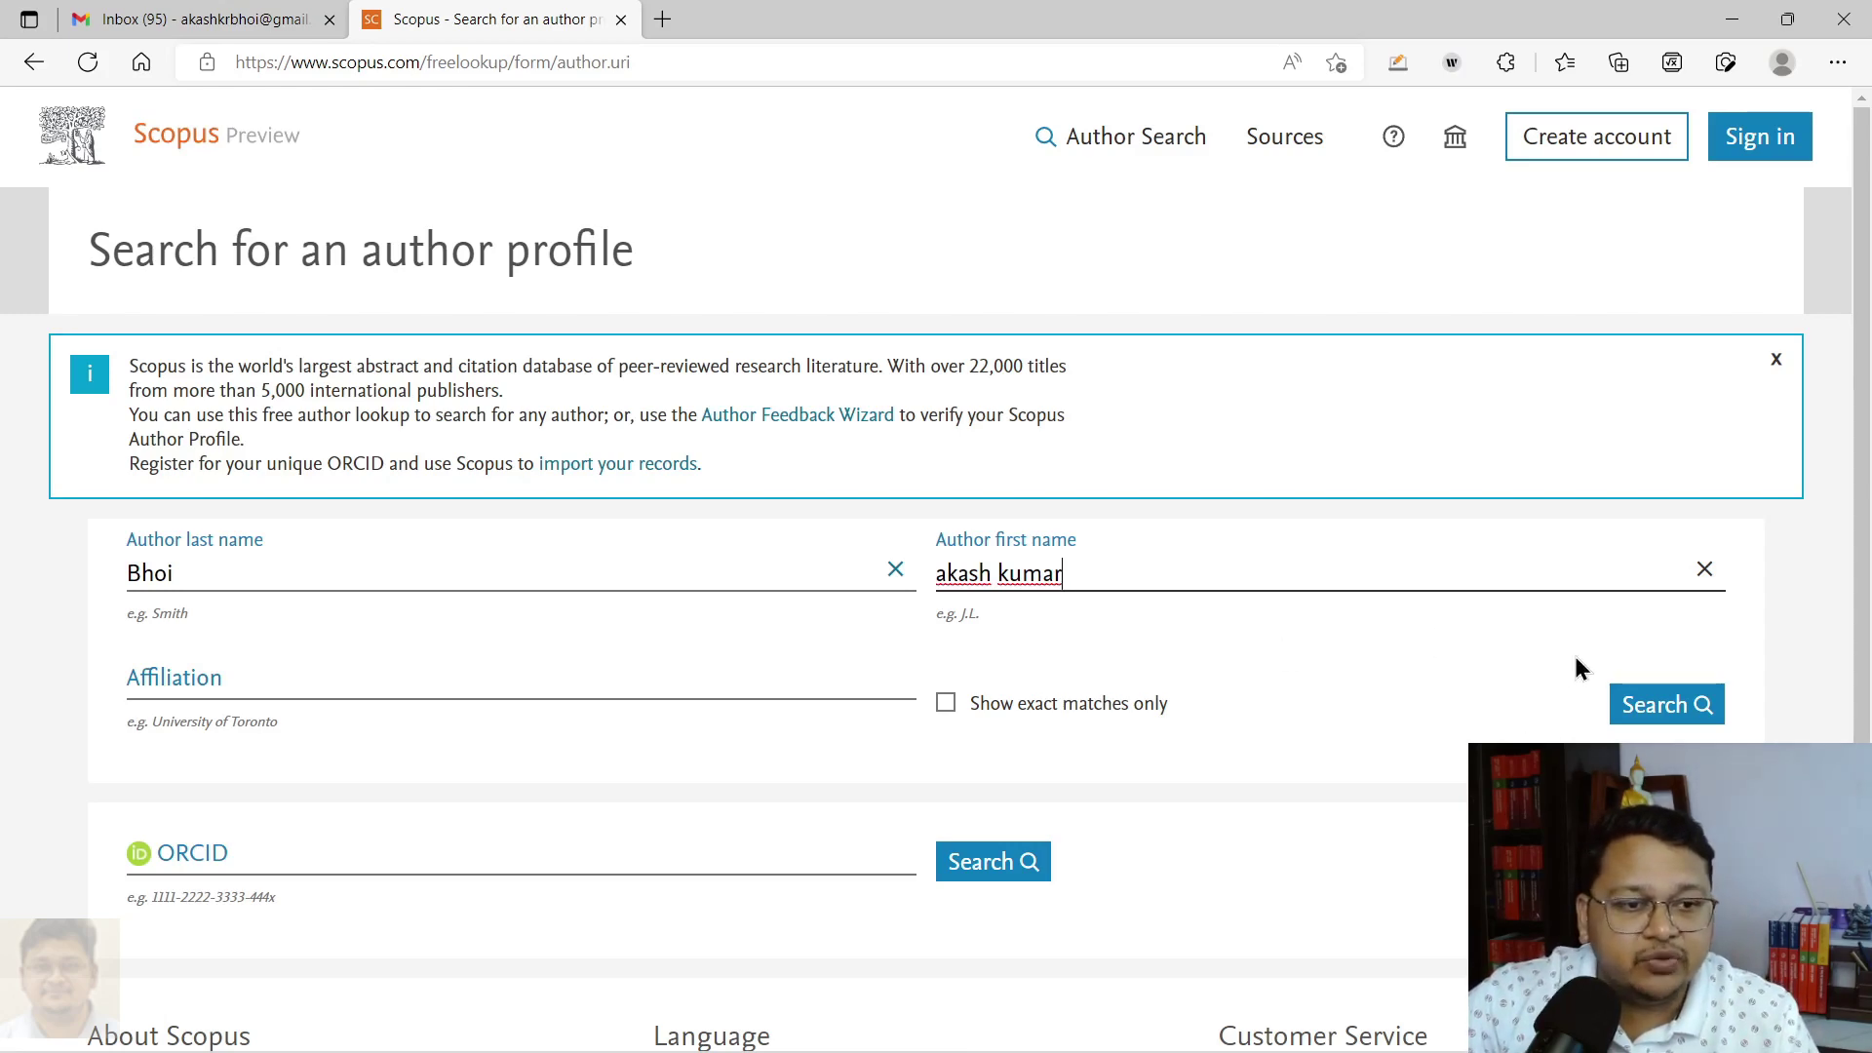
Step: Run the author name search to list the two matching profiles (156 documents and 1 document)
left_click(1662, 704)
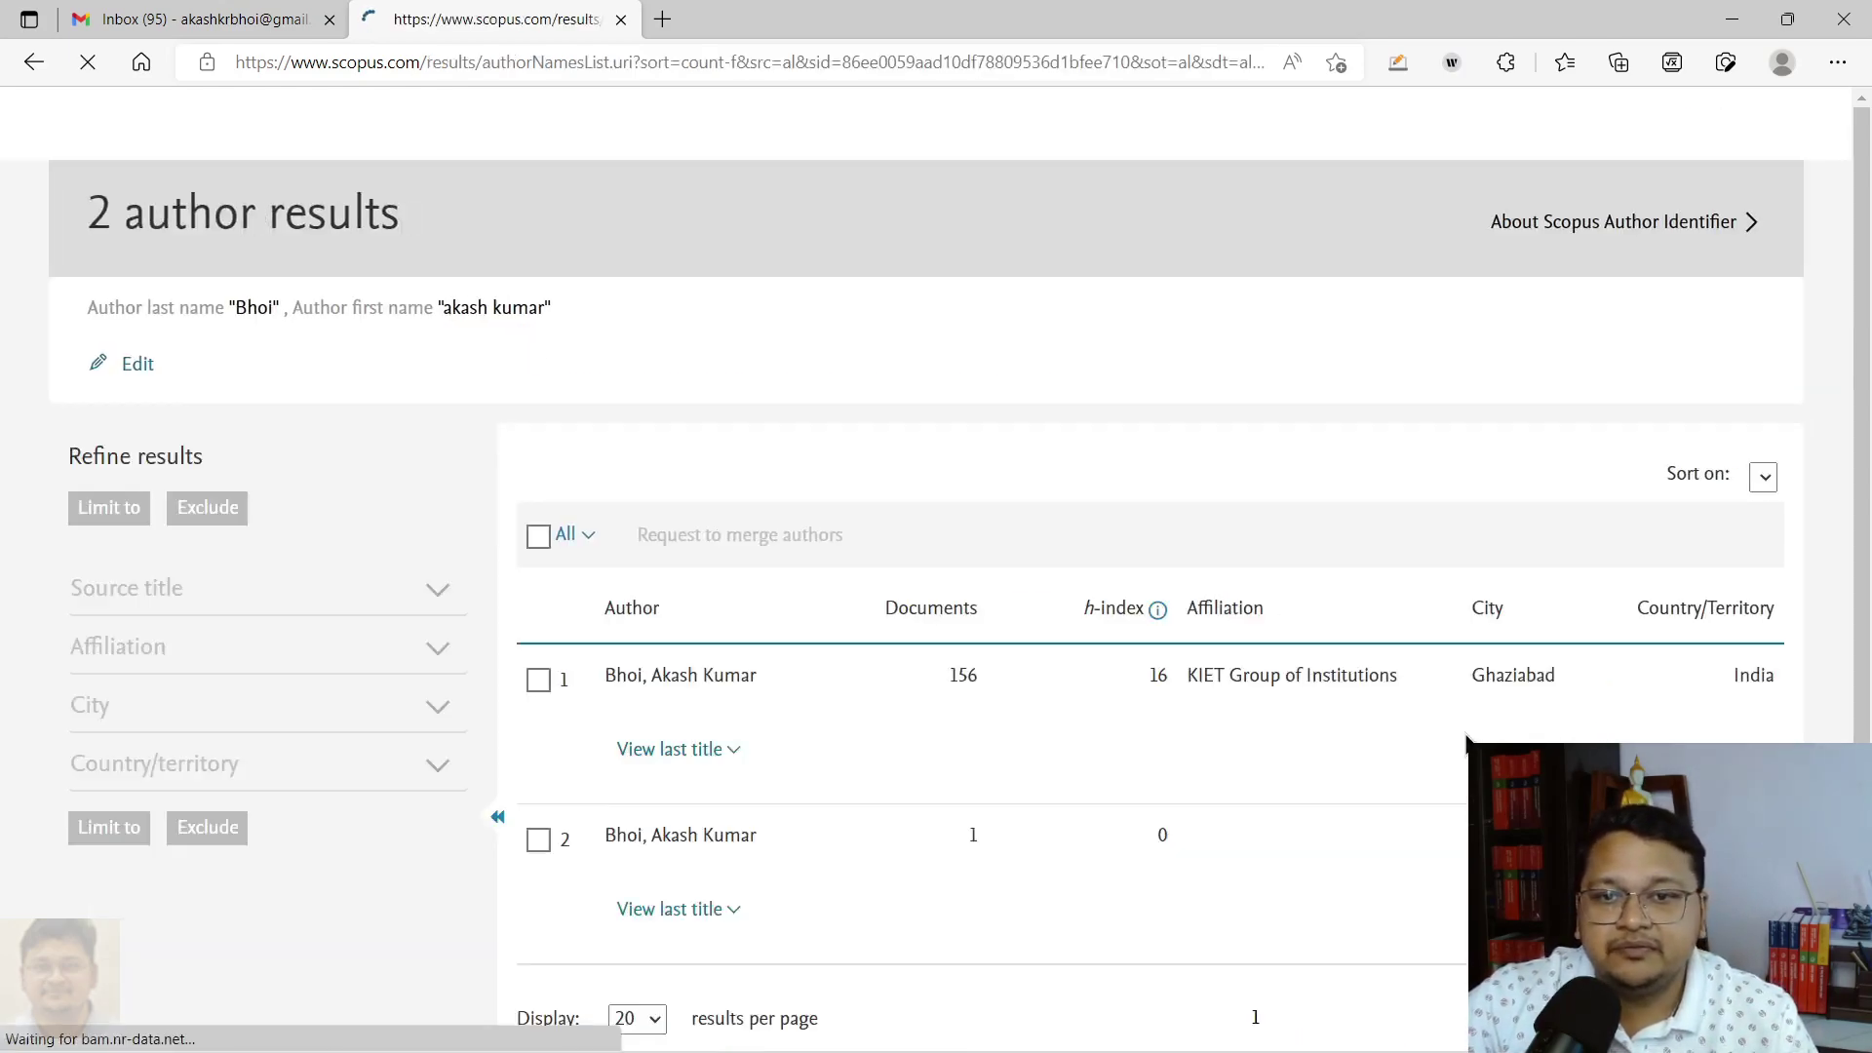
scroll(1212, 691, "down", 1)
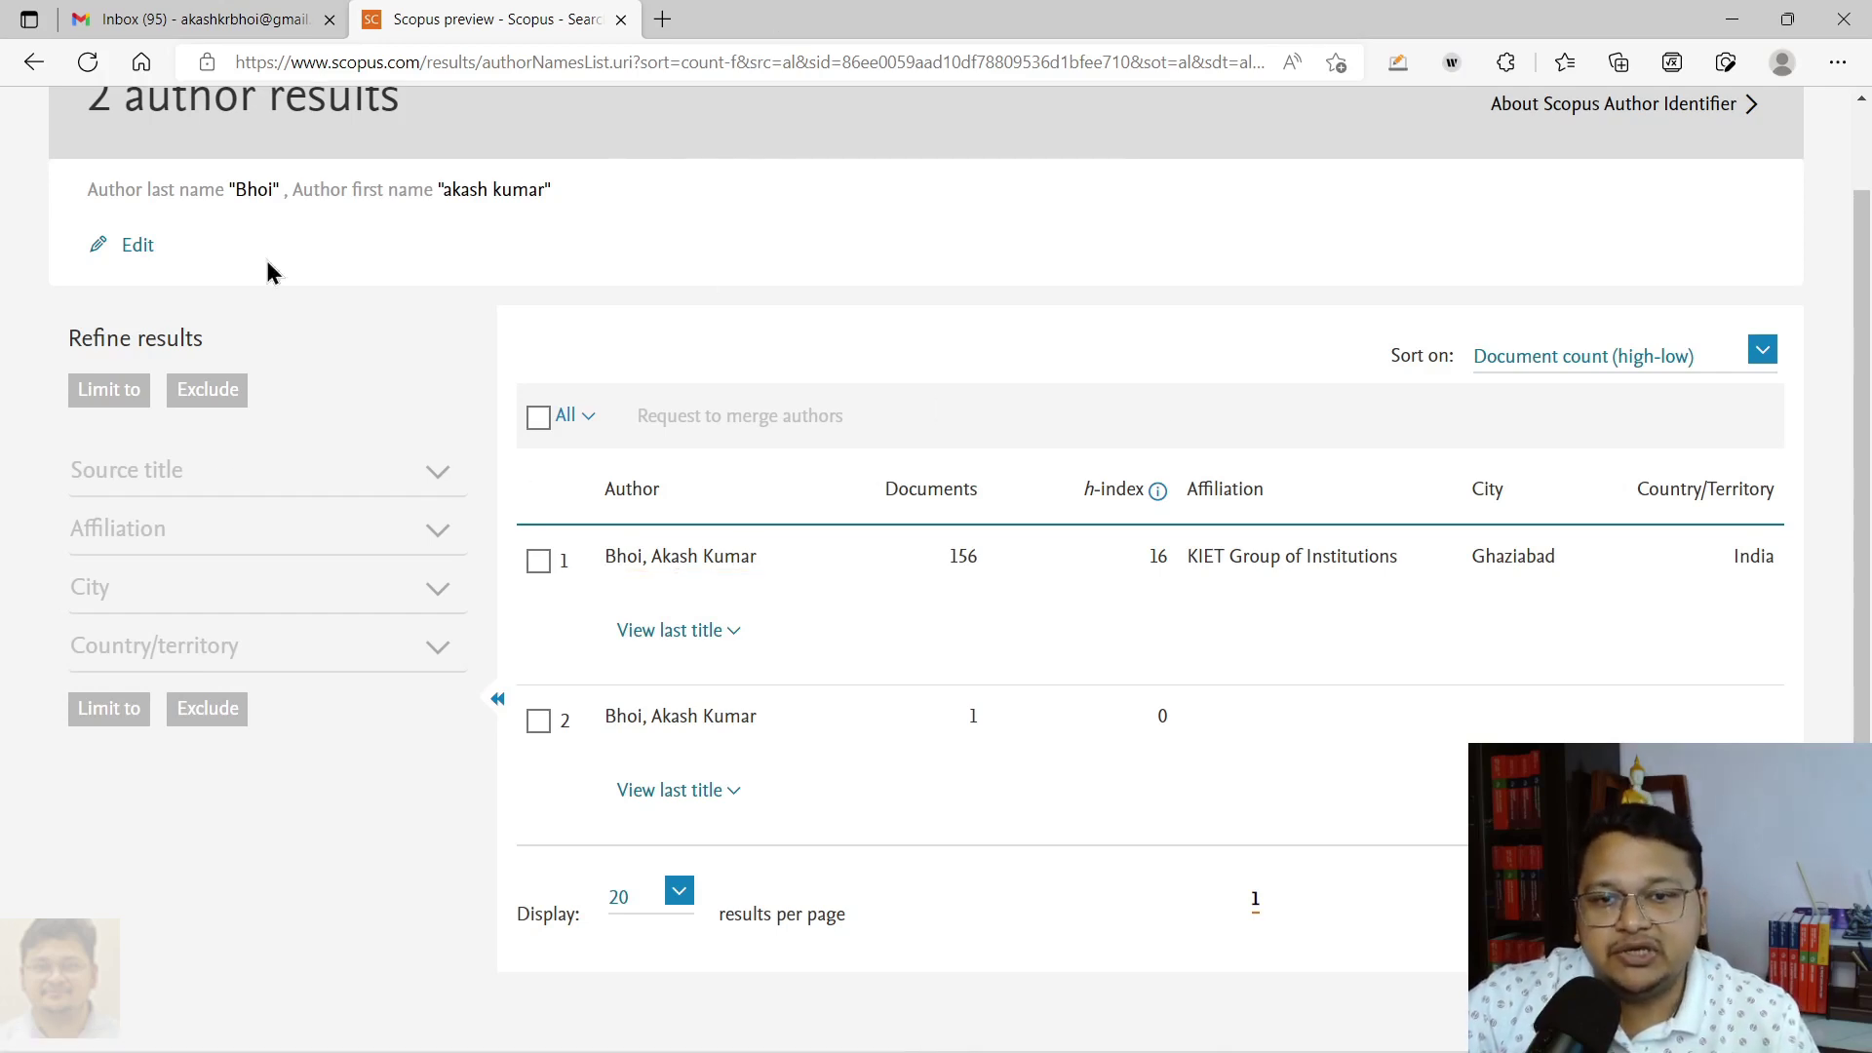
Step: Tick the All checkbox to select both author profiles in the results
left_click(539, 419)
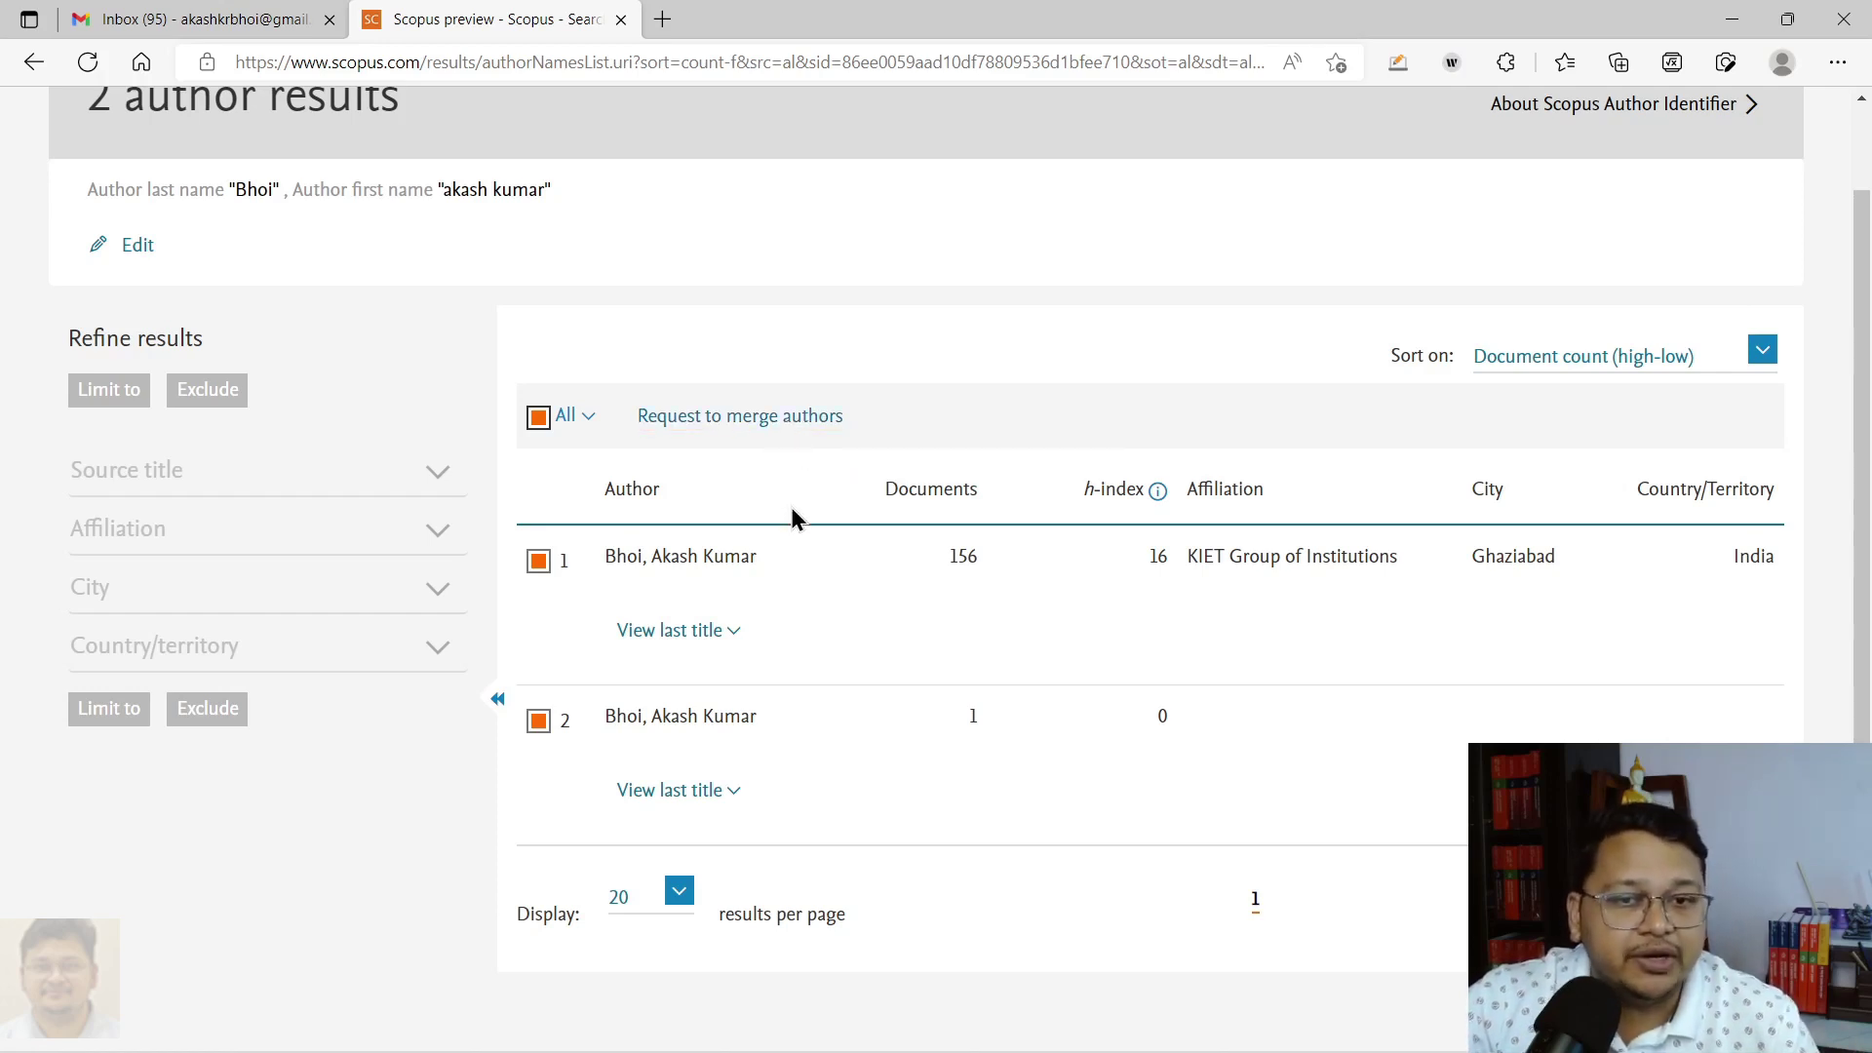
scroll(893, 523, "up", 2)
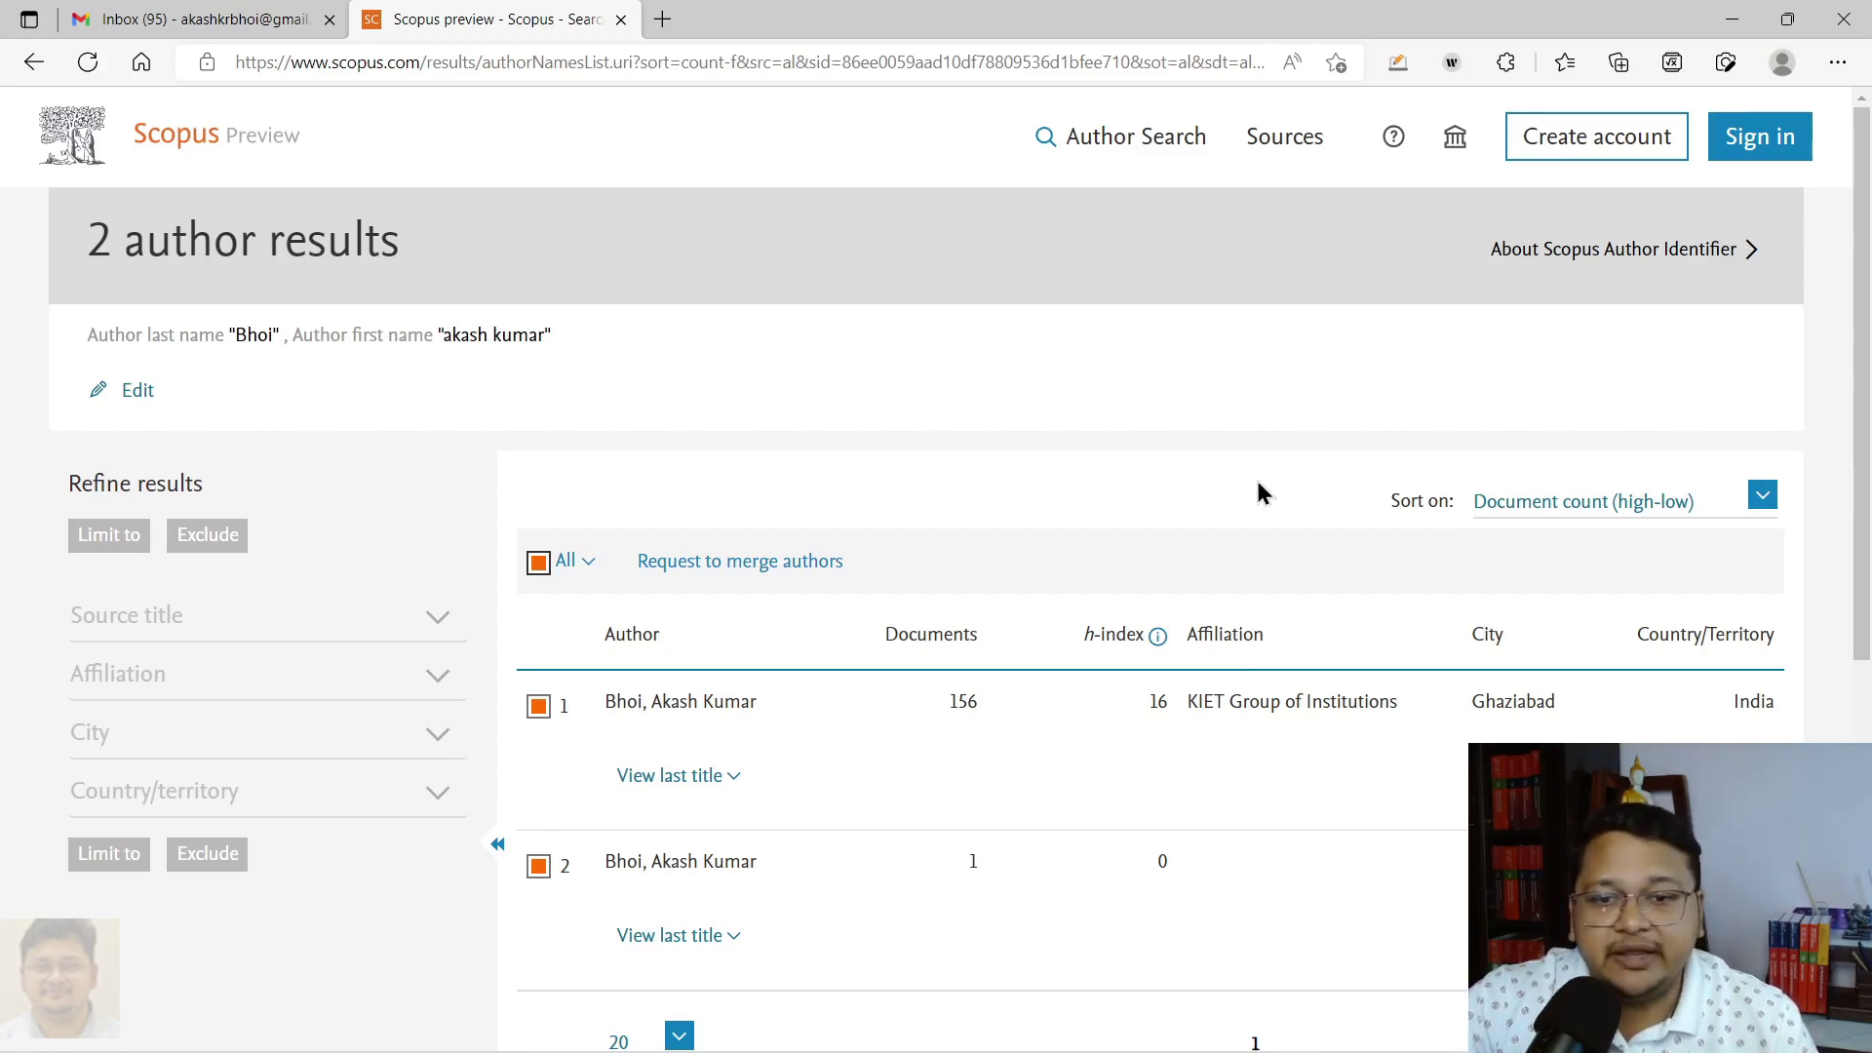
Step: Sign in to Scopus with the first saved Elsevier account and its saved password
left_click(1762, 139)
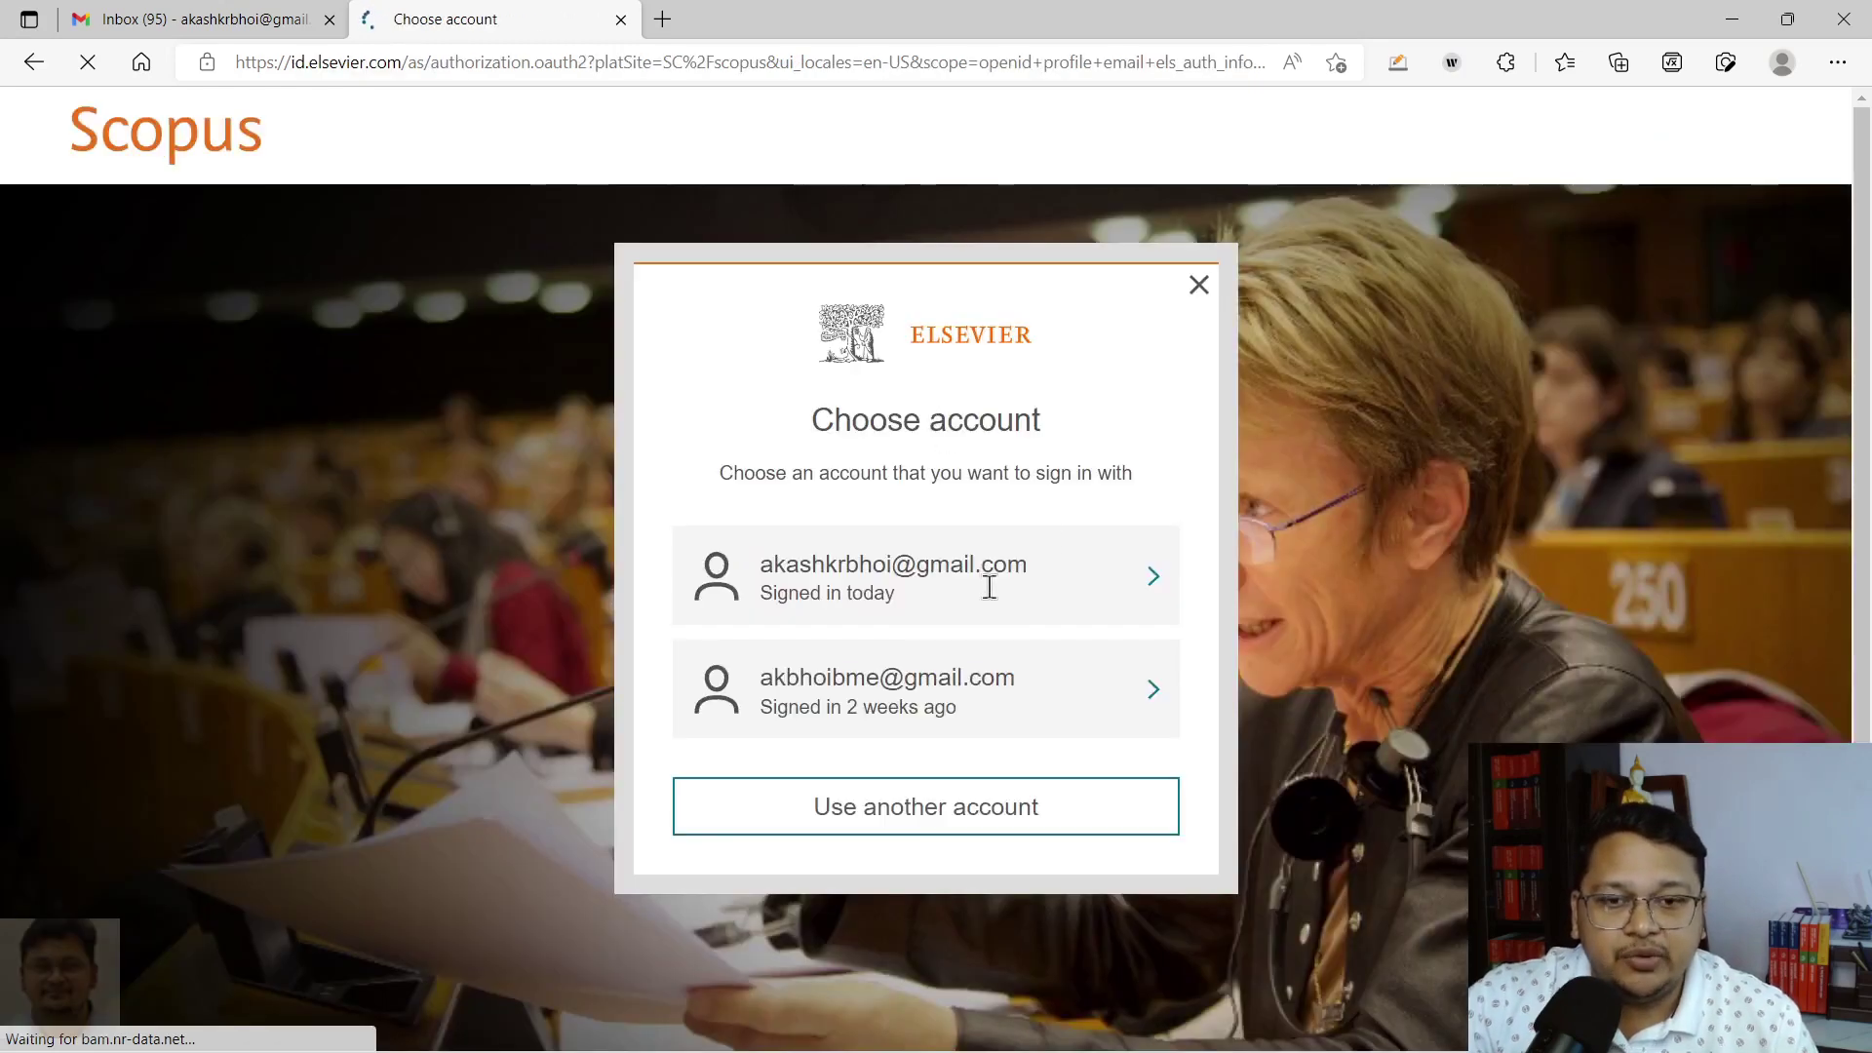
left_click(881, 585)
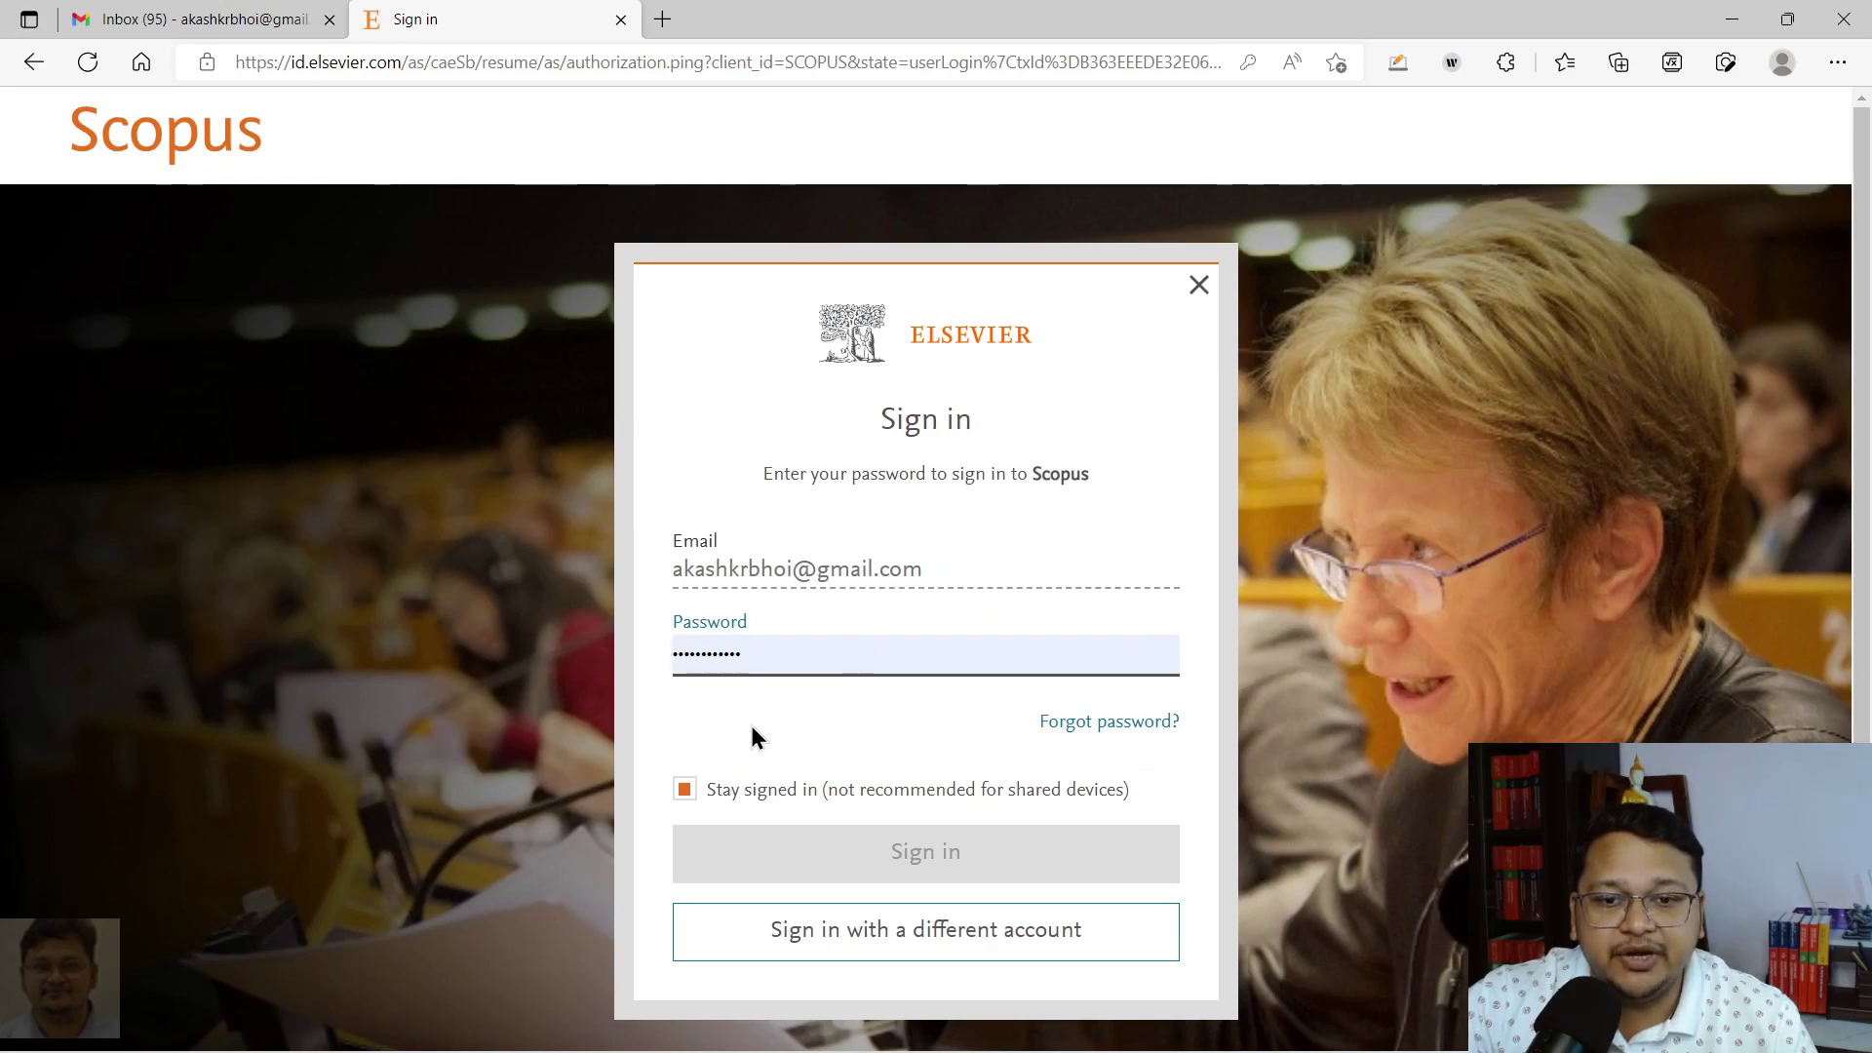
left_click(858, 850)
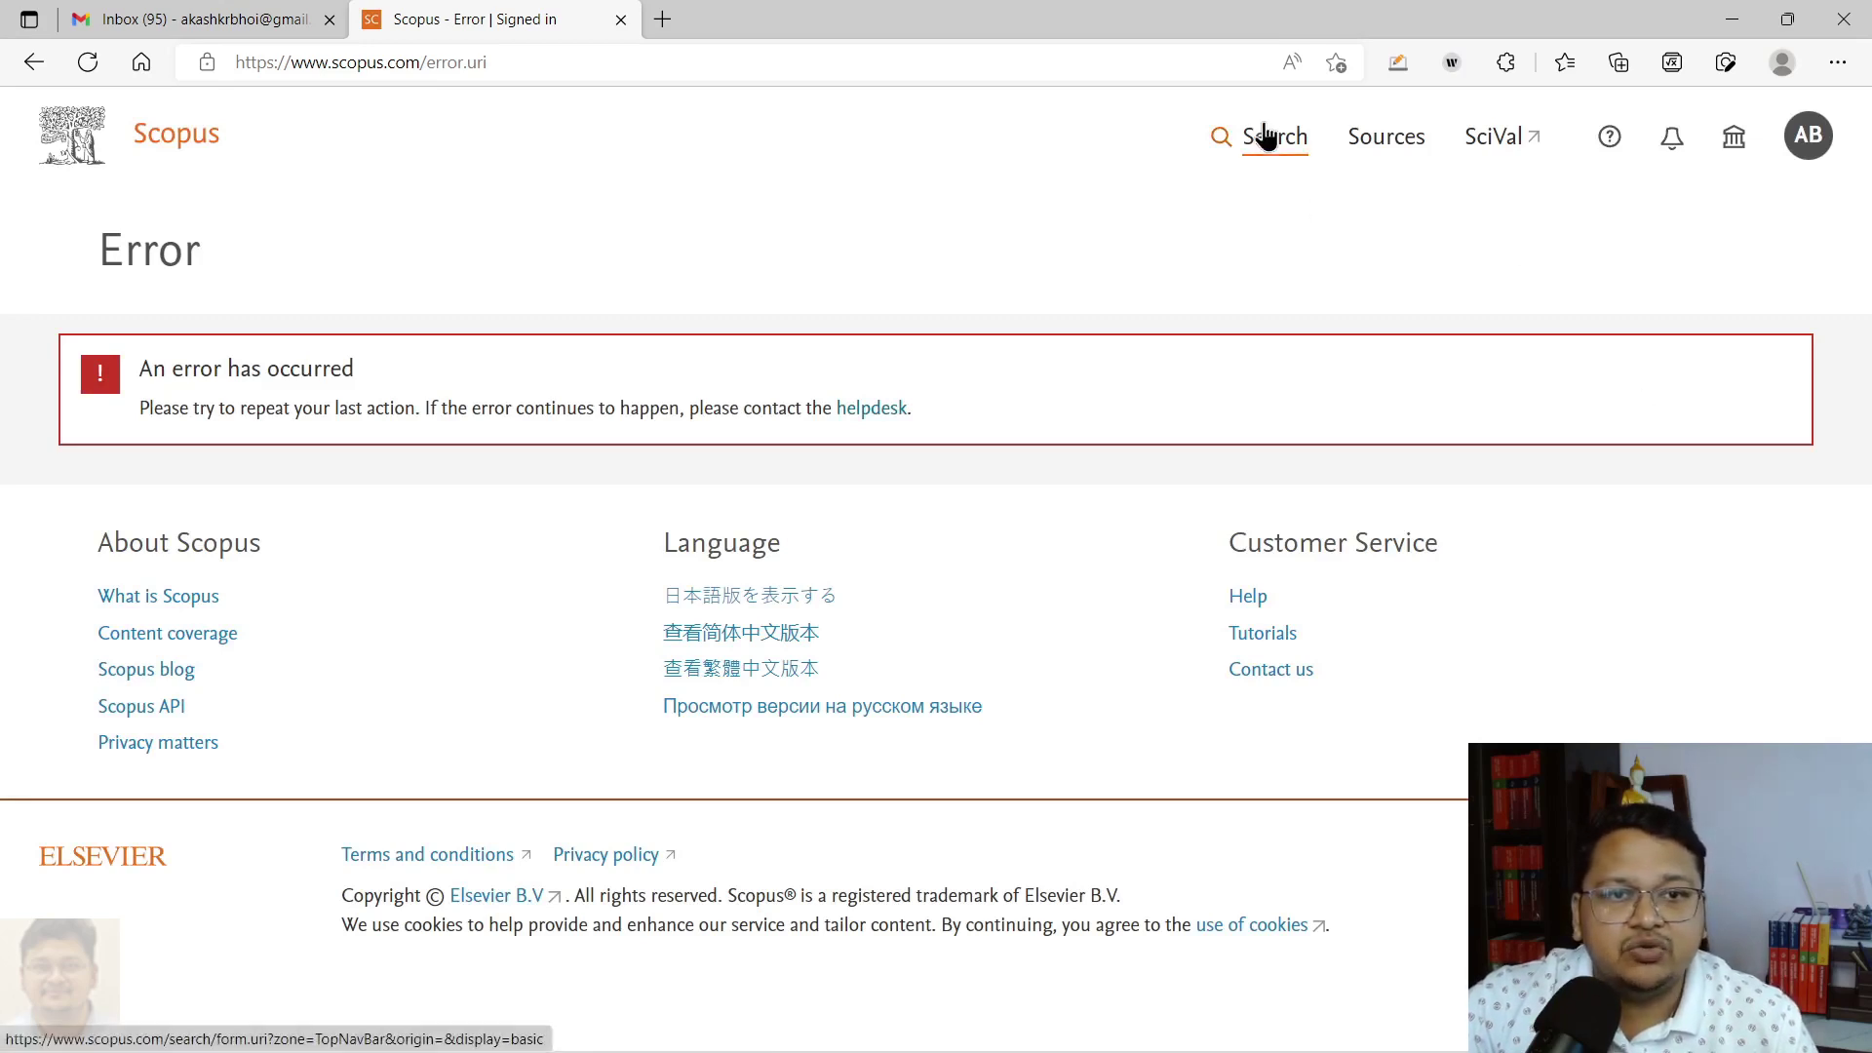
Step: Search Authors by the author's last and first name on the signed-in search page
left_click(1266, 142)
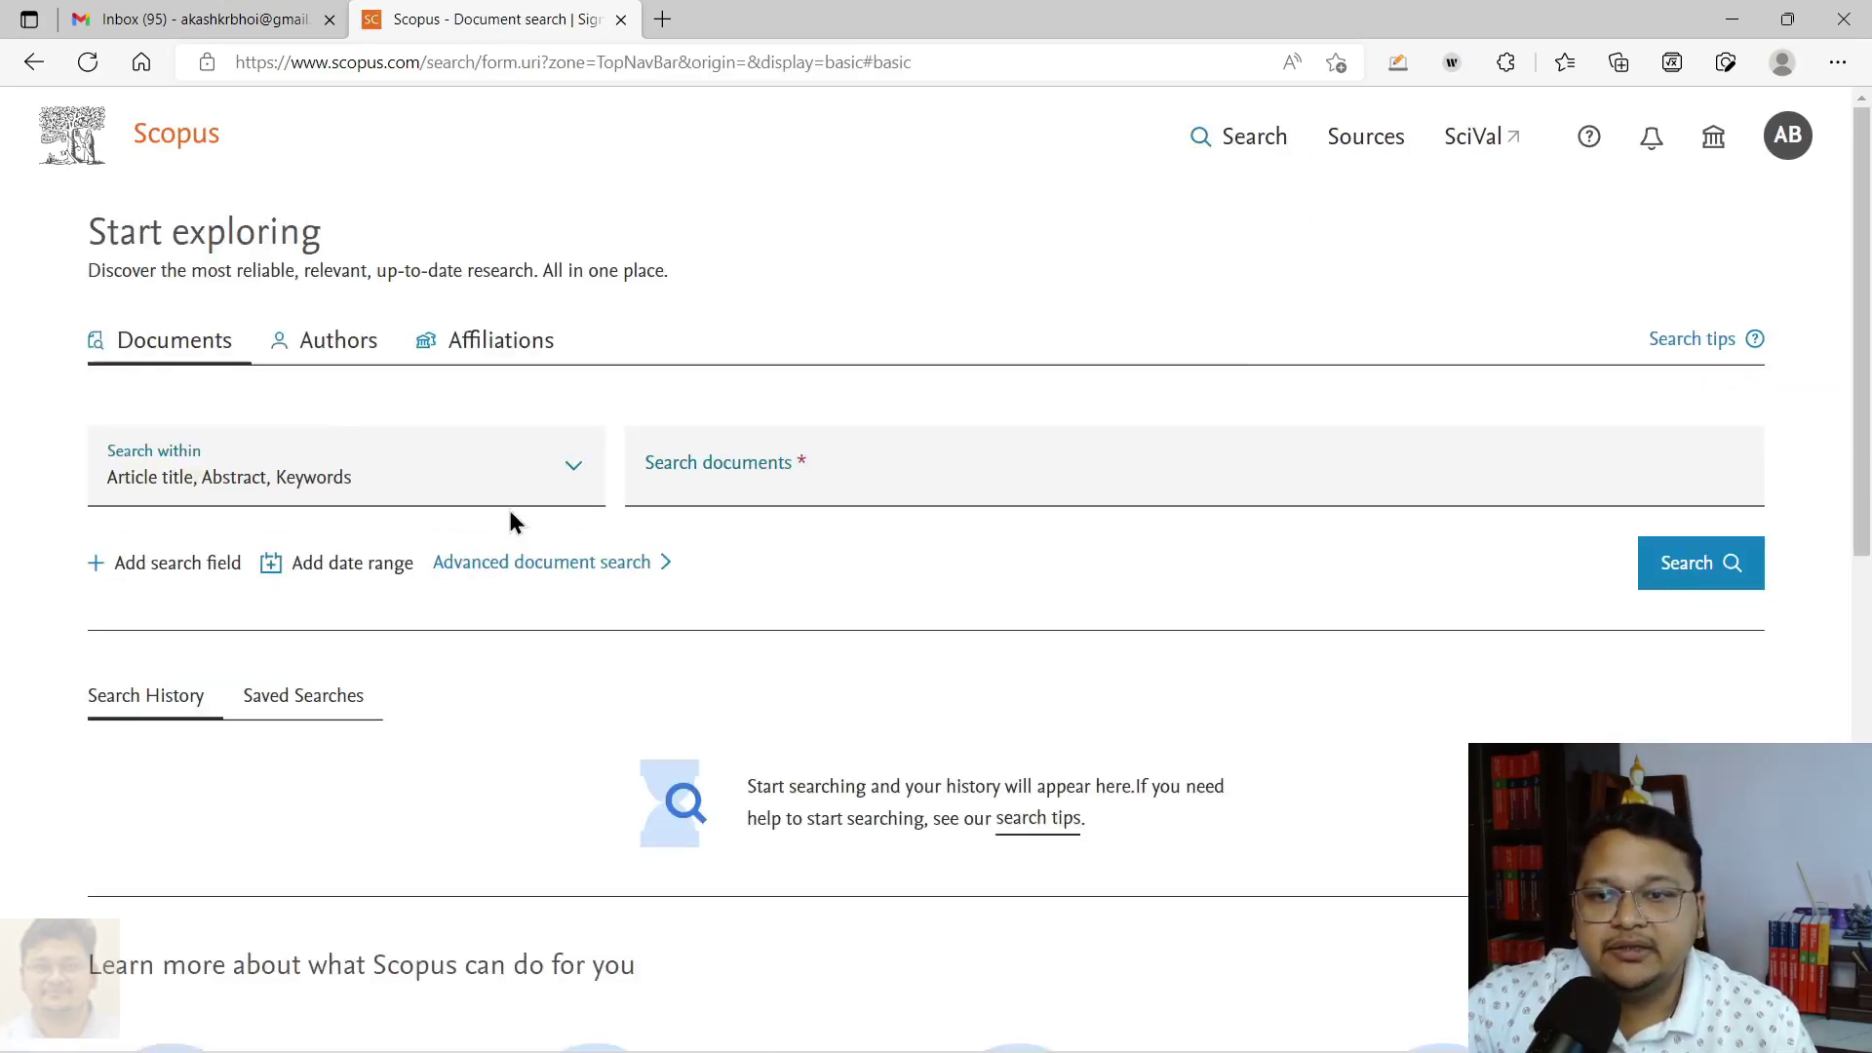
left_click(333, 367)
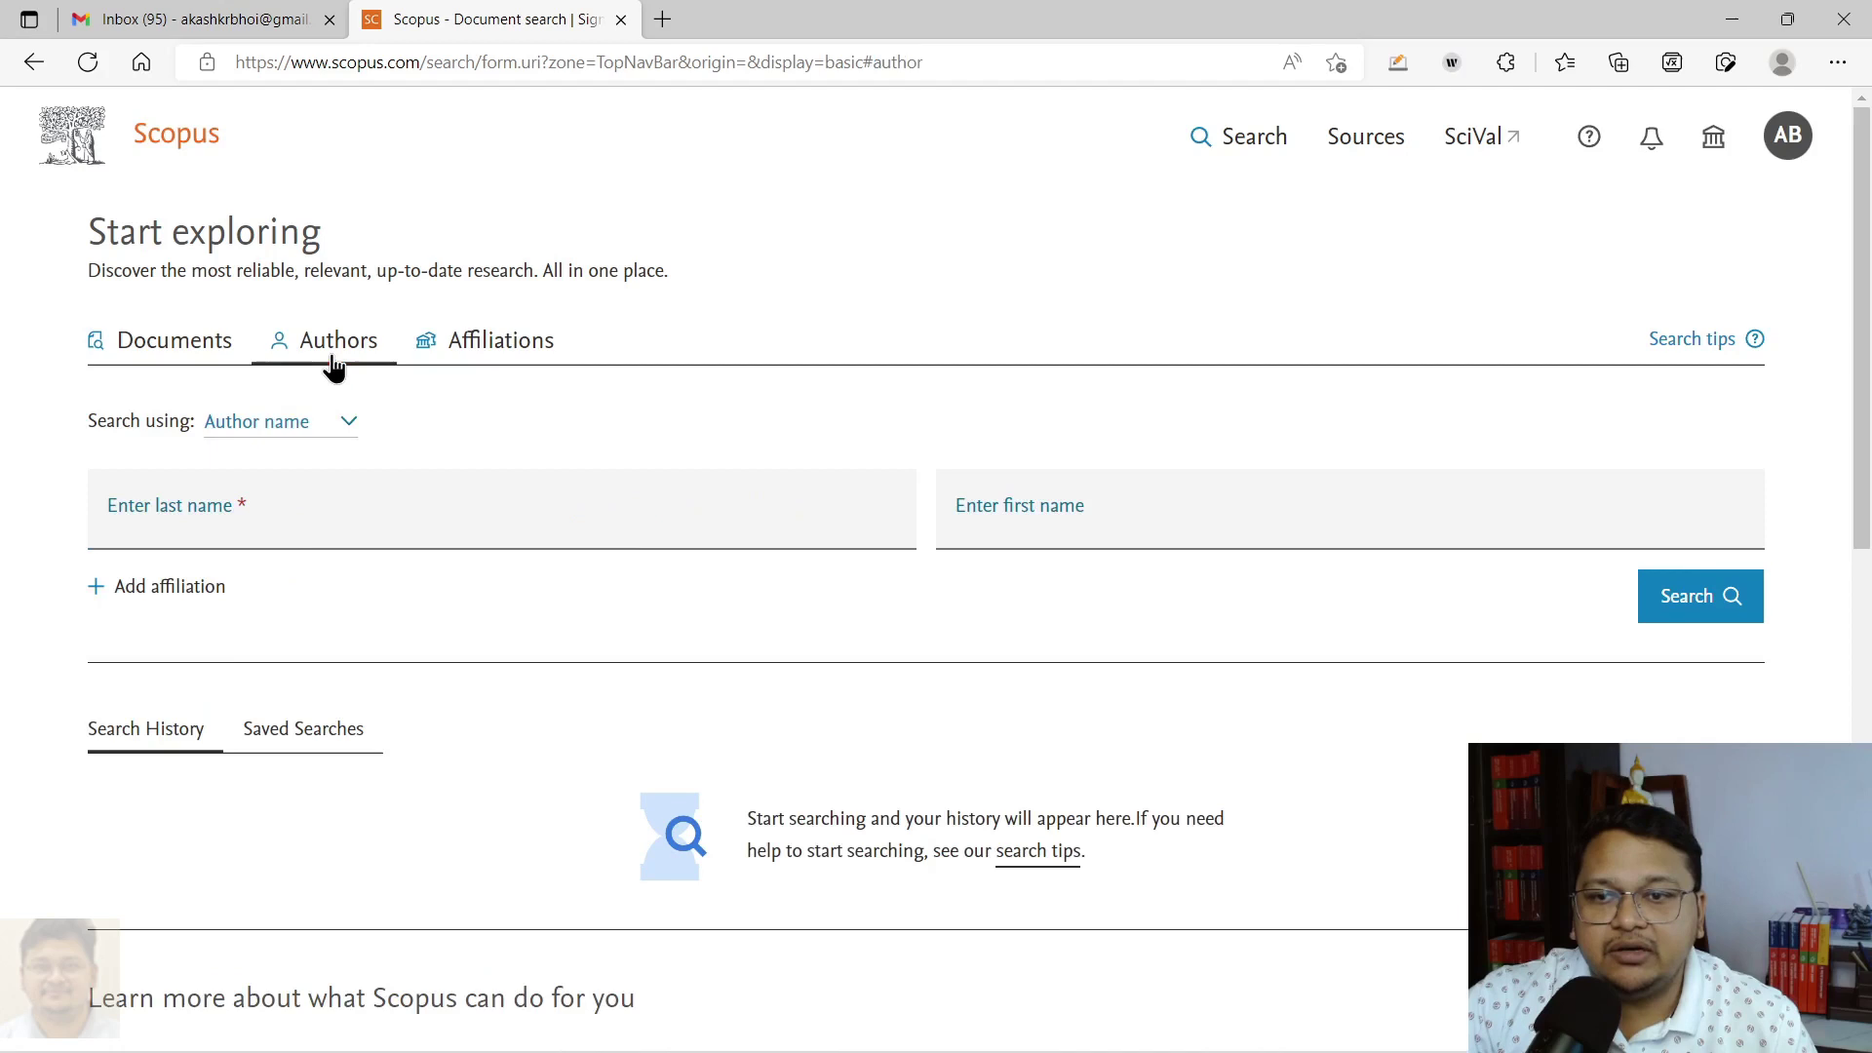
left_click(222, 530)
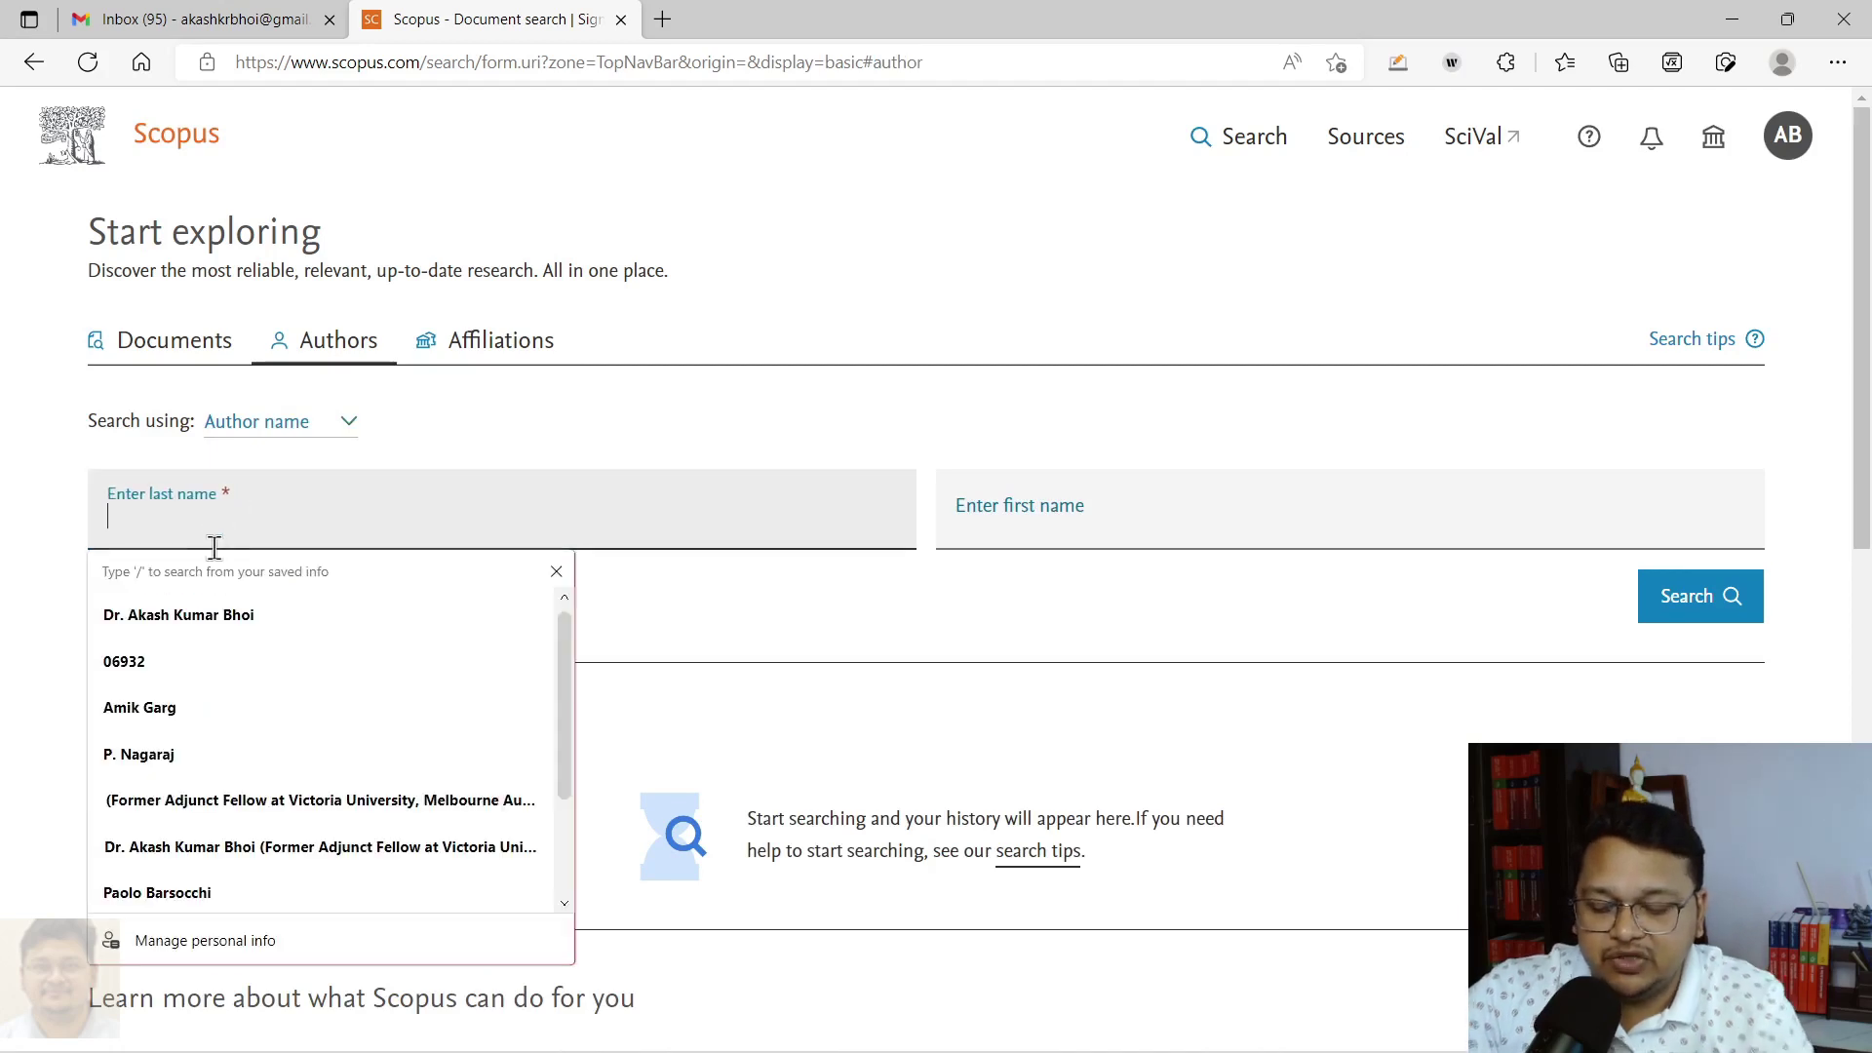
type("Bhoi")
key("Tab")
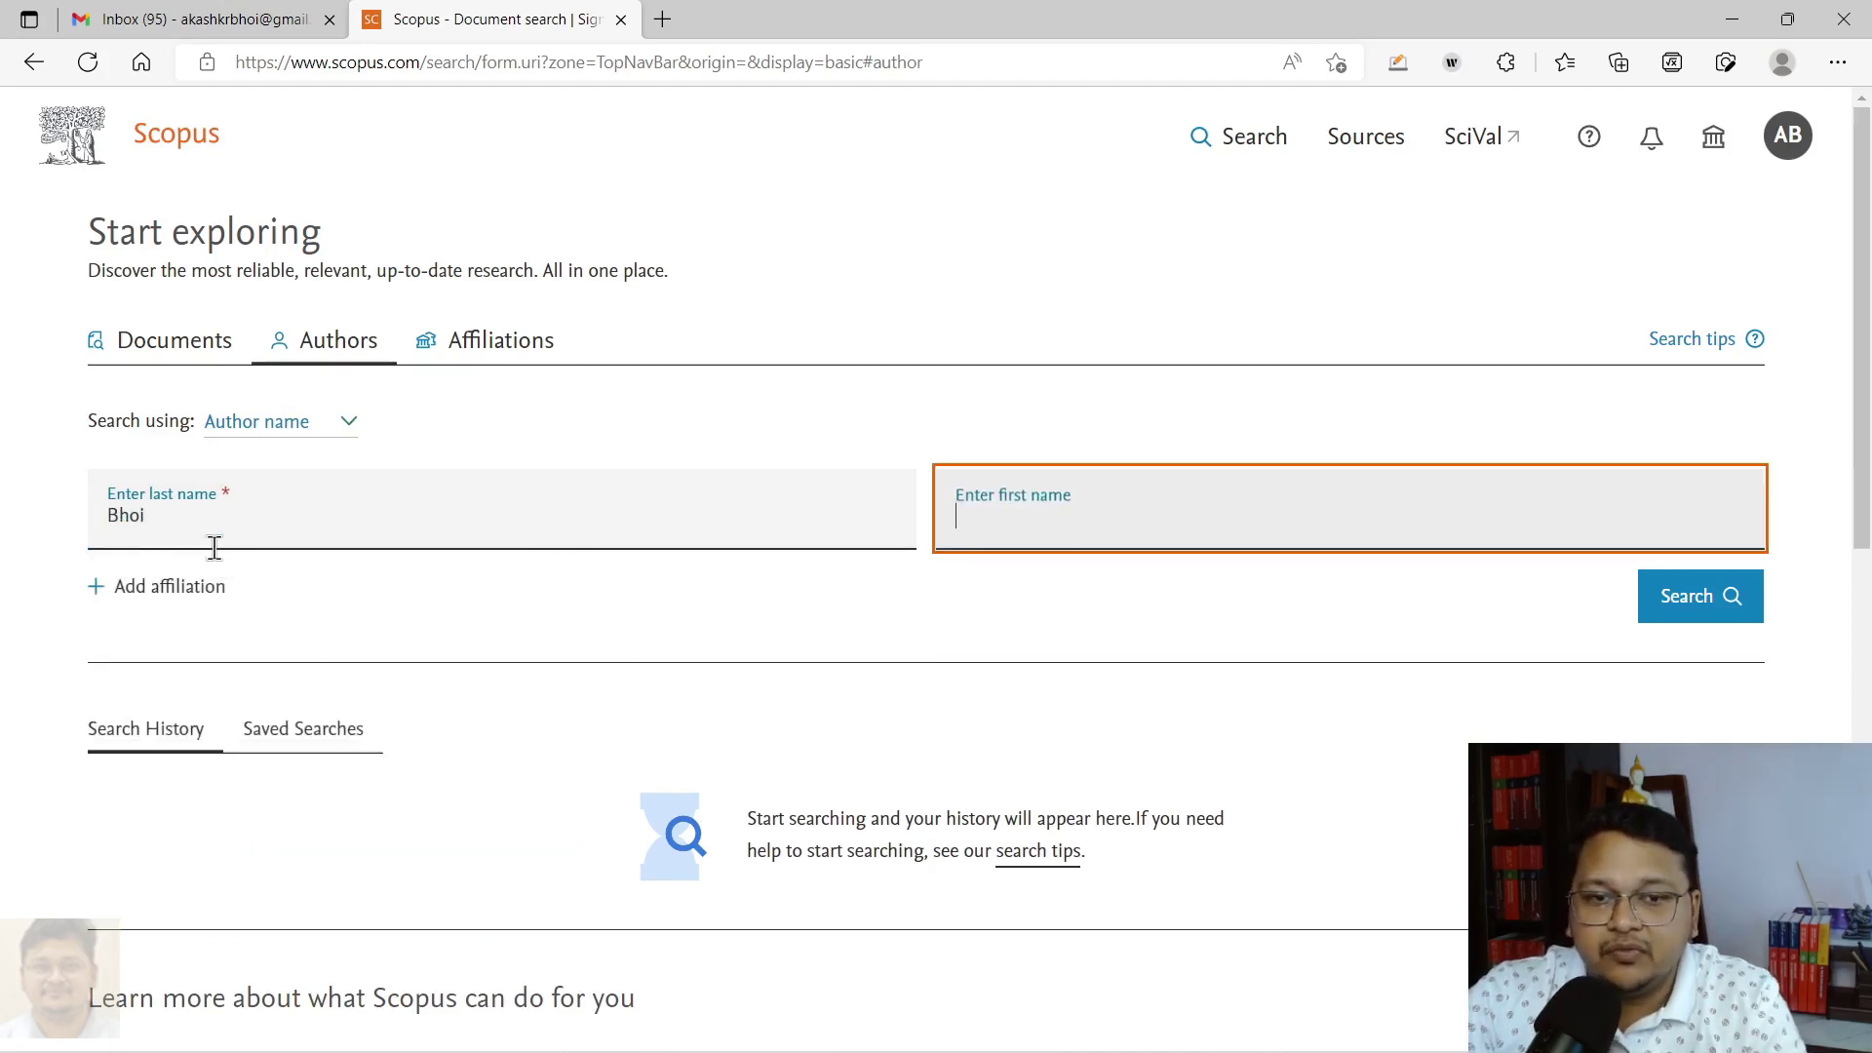
type("Akash")
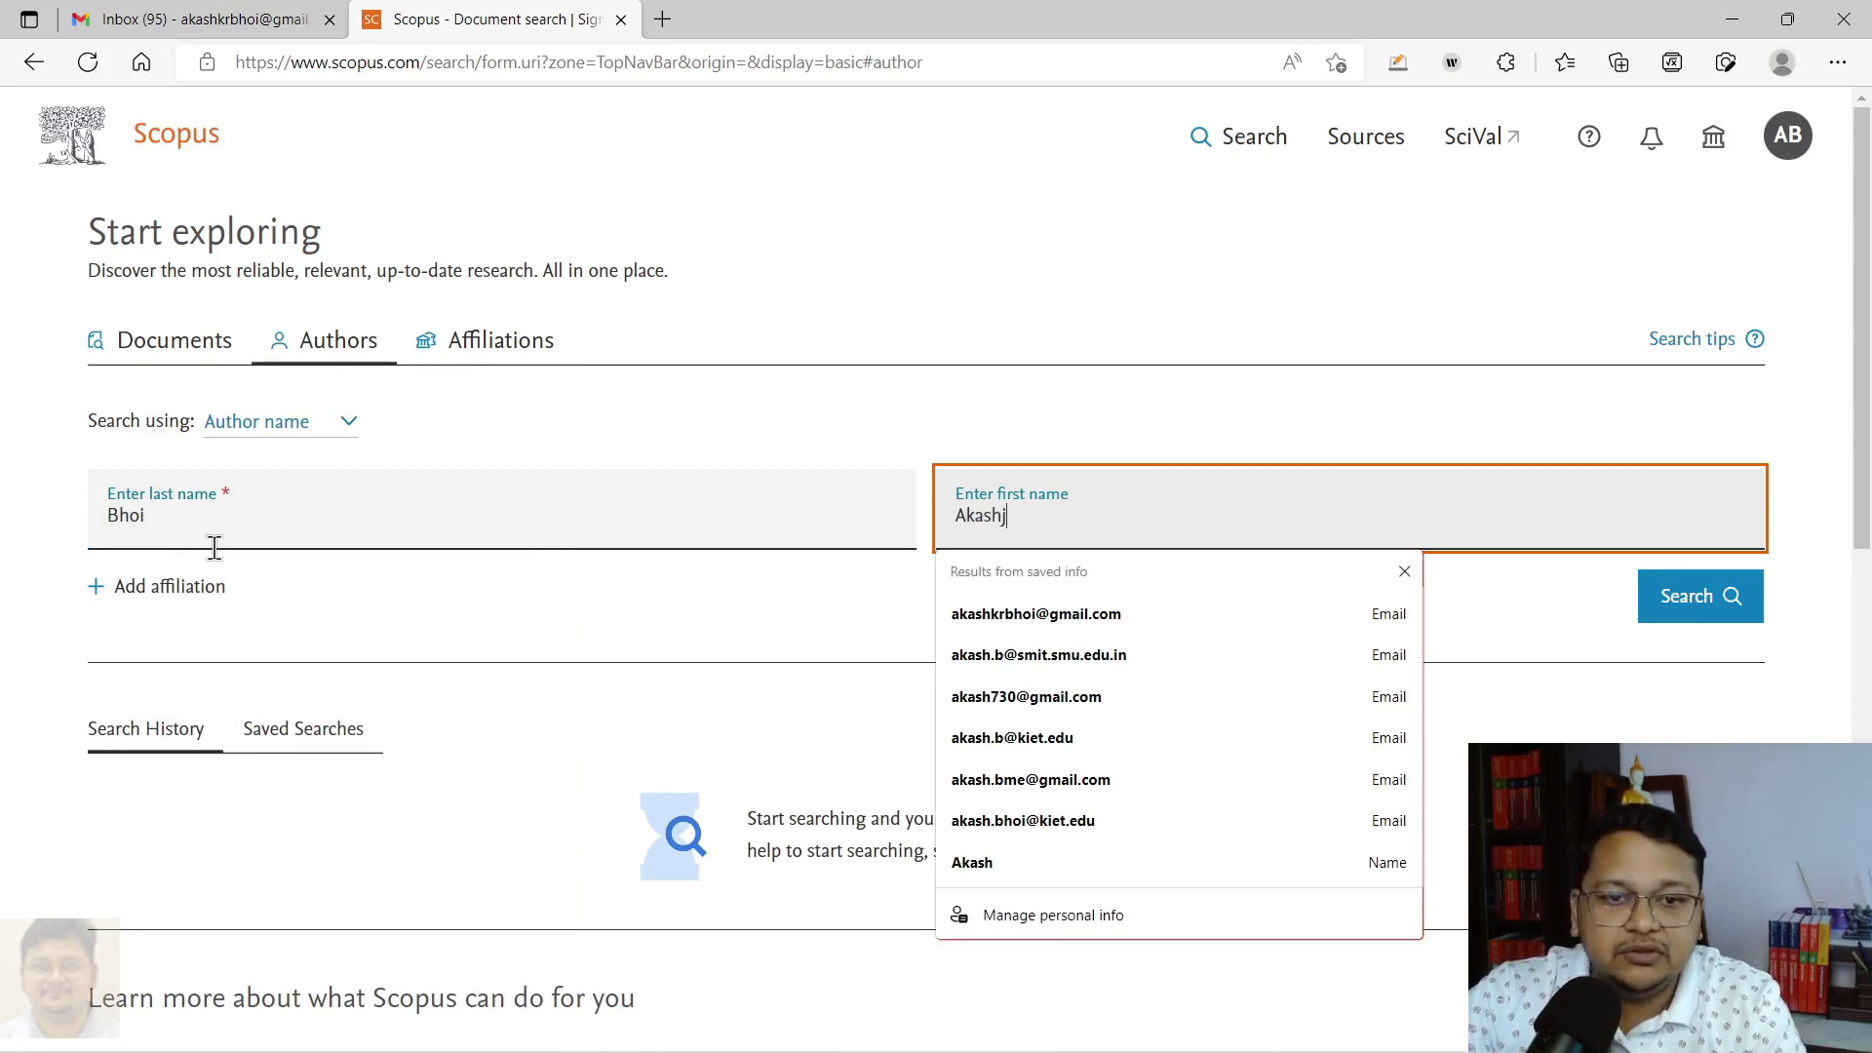
type(" Kumar")
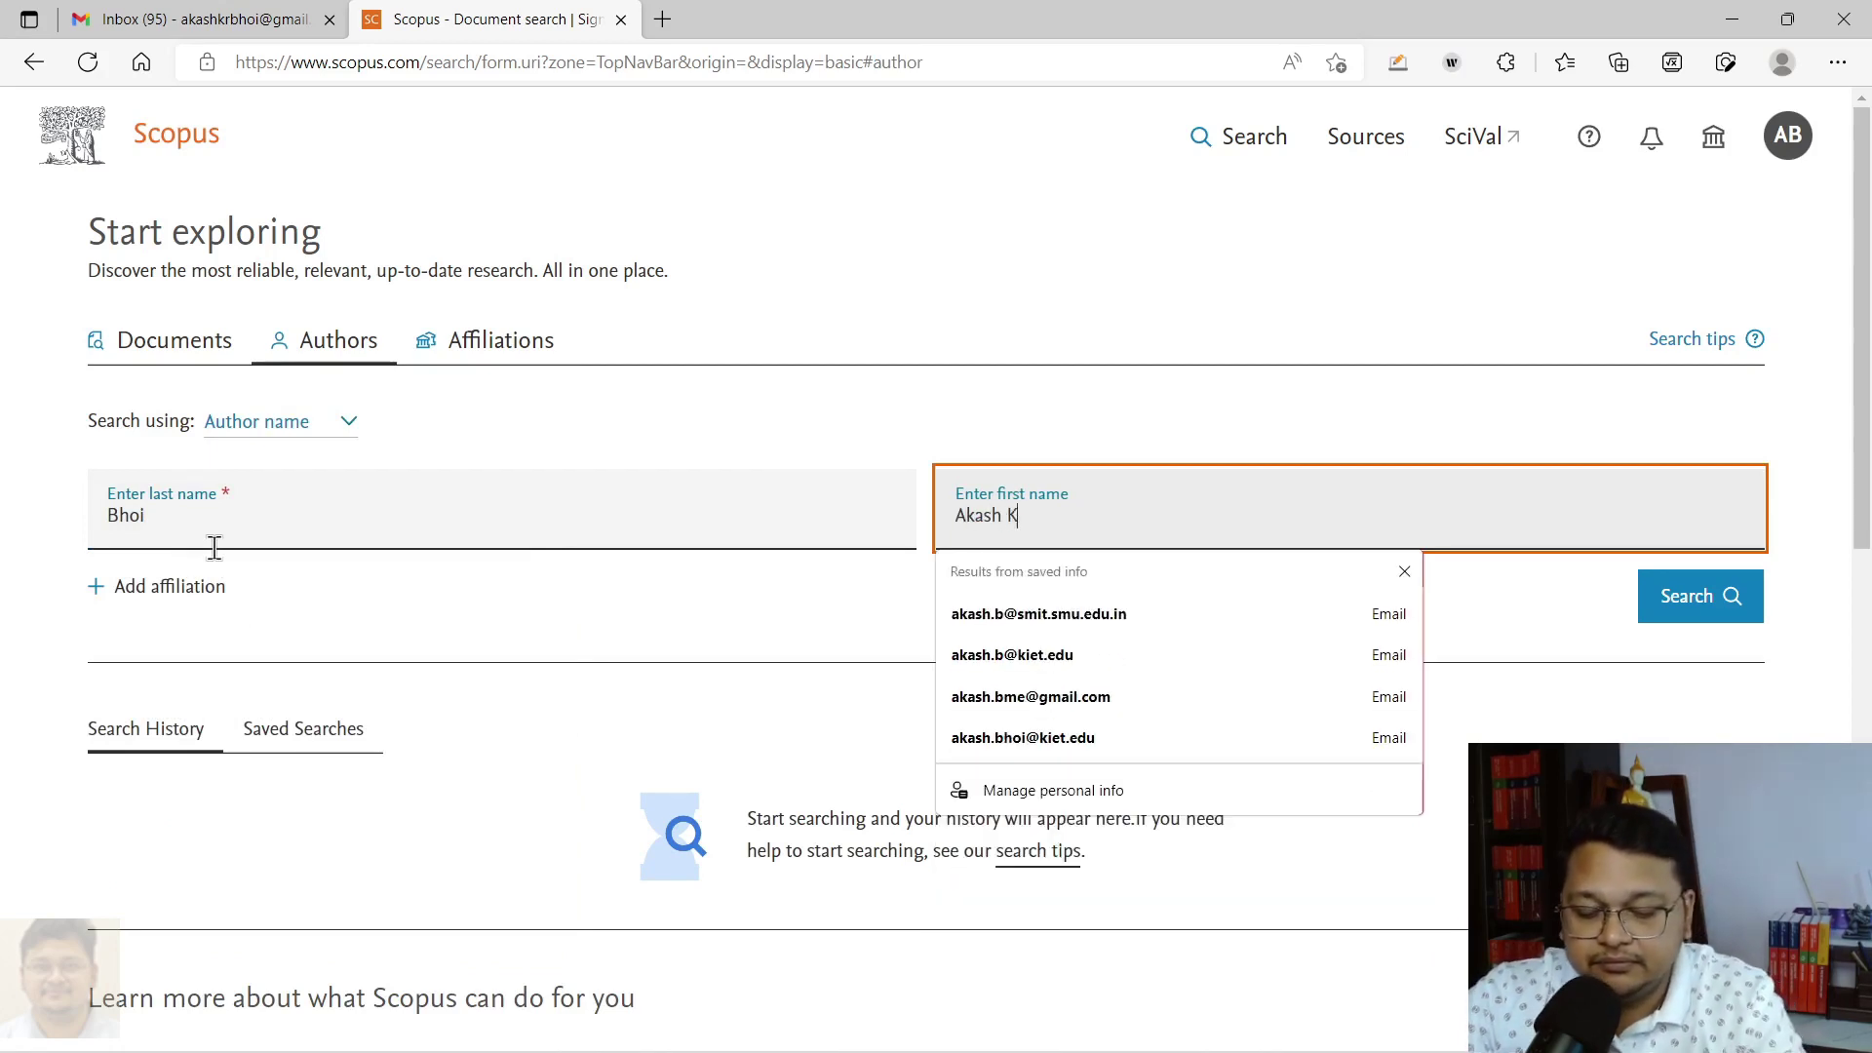
left_click(1655, 598)
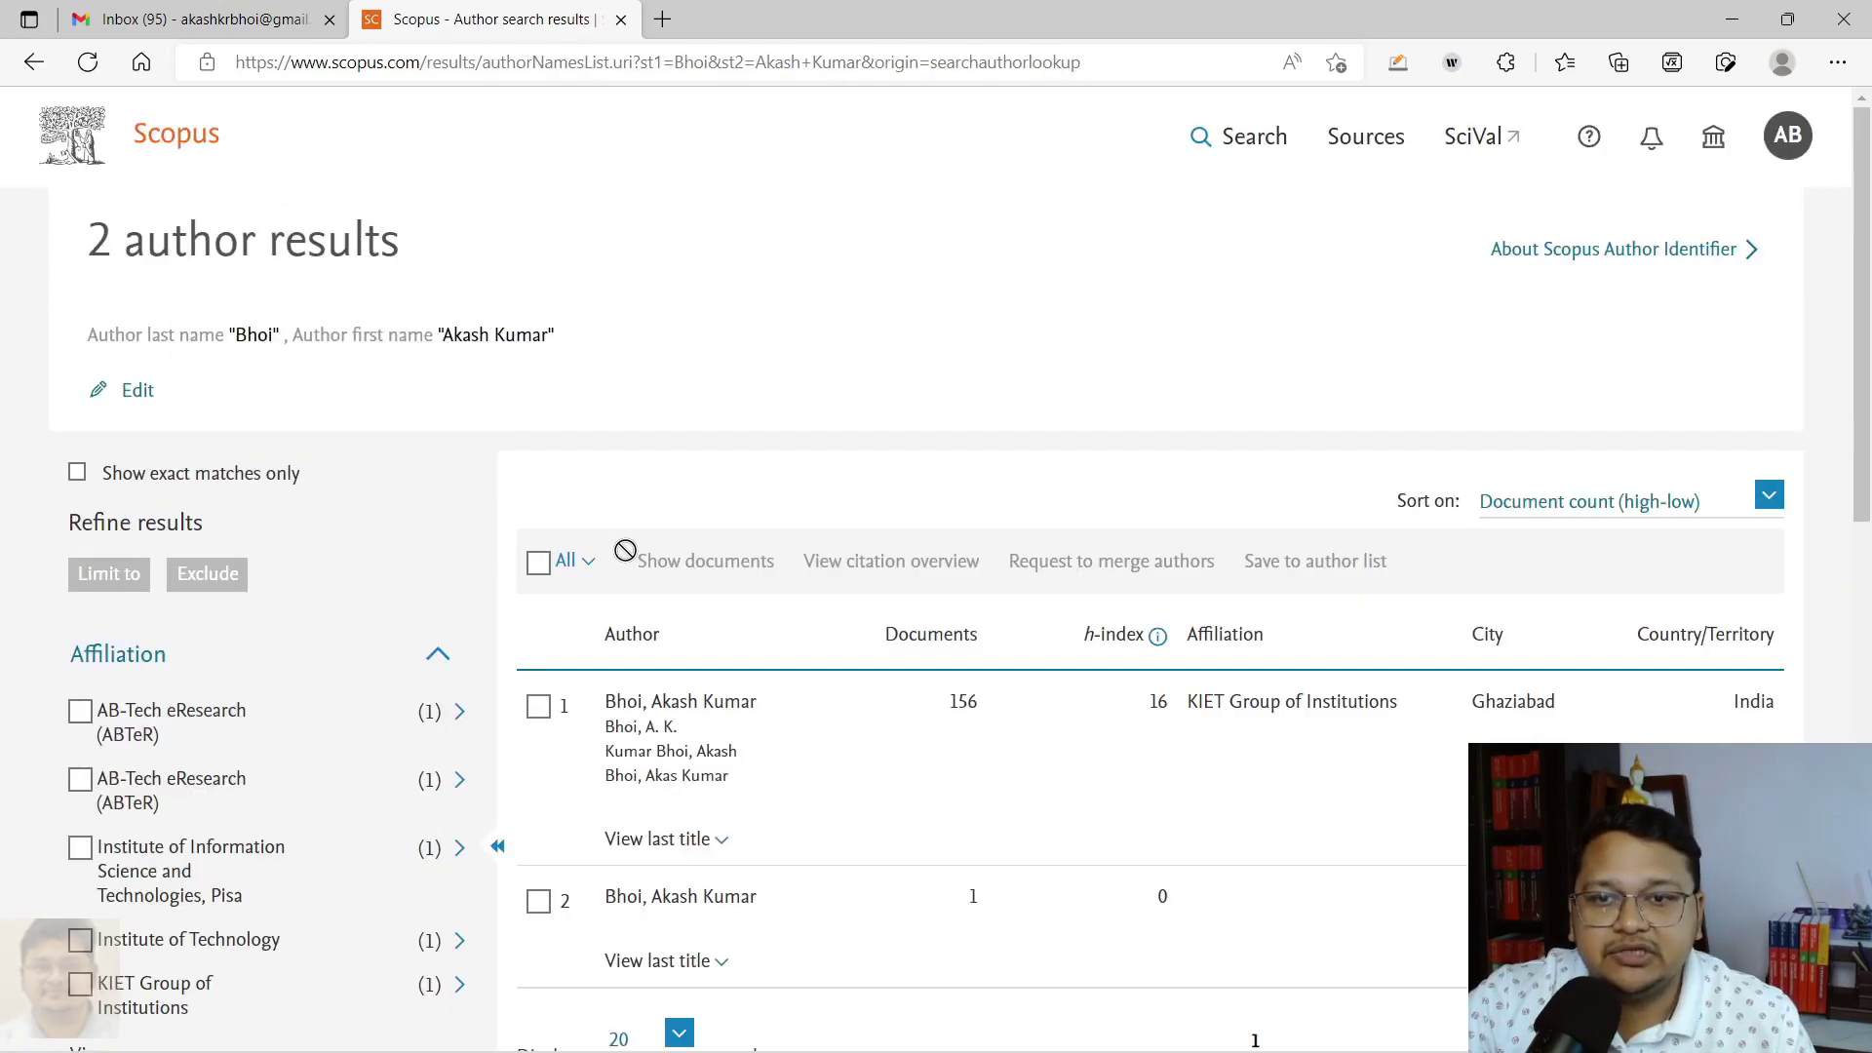
Step: Tick the 156-document and 1-document author profile rows in the results
scroll(627, 552, "down", 3)
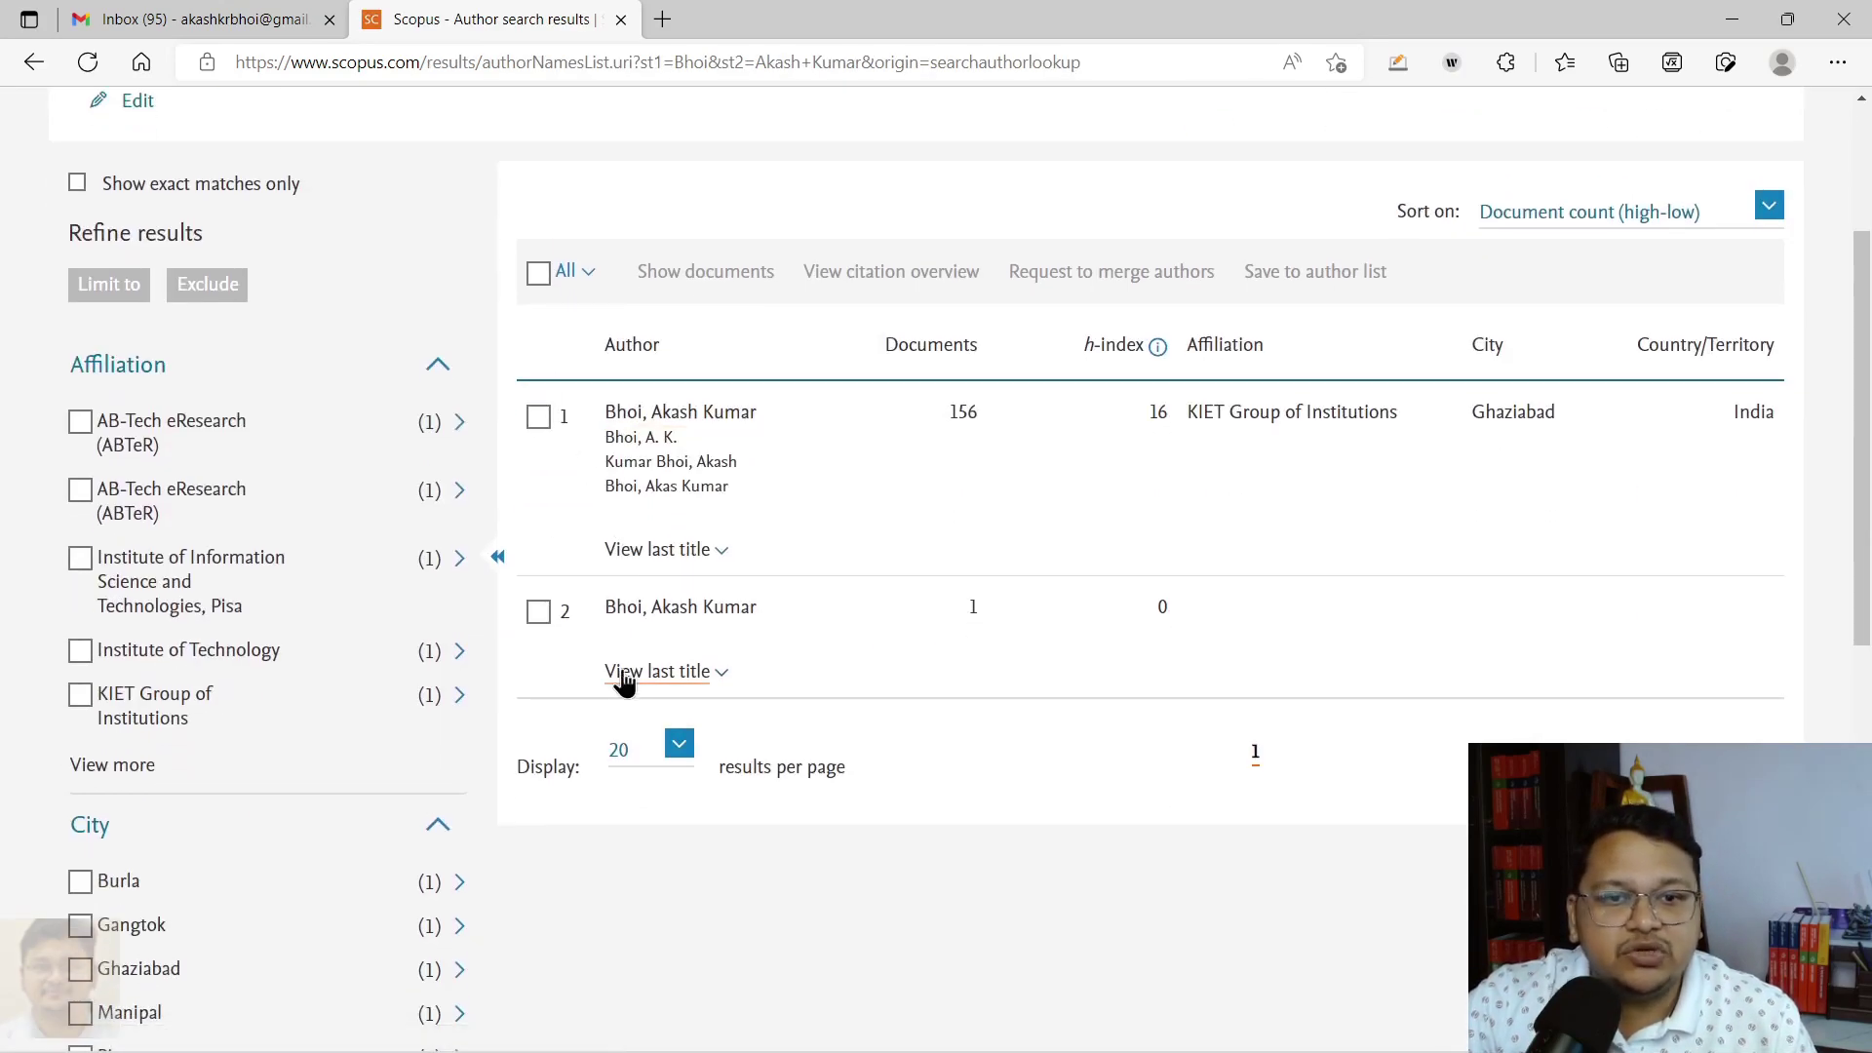
scroll(571, 478, "up", 2)
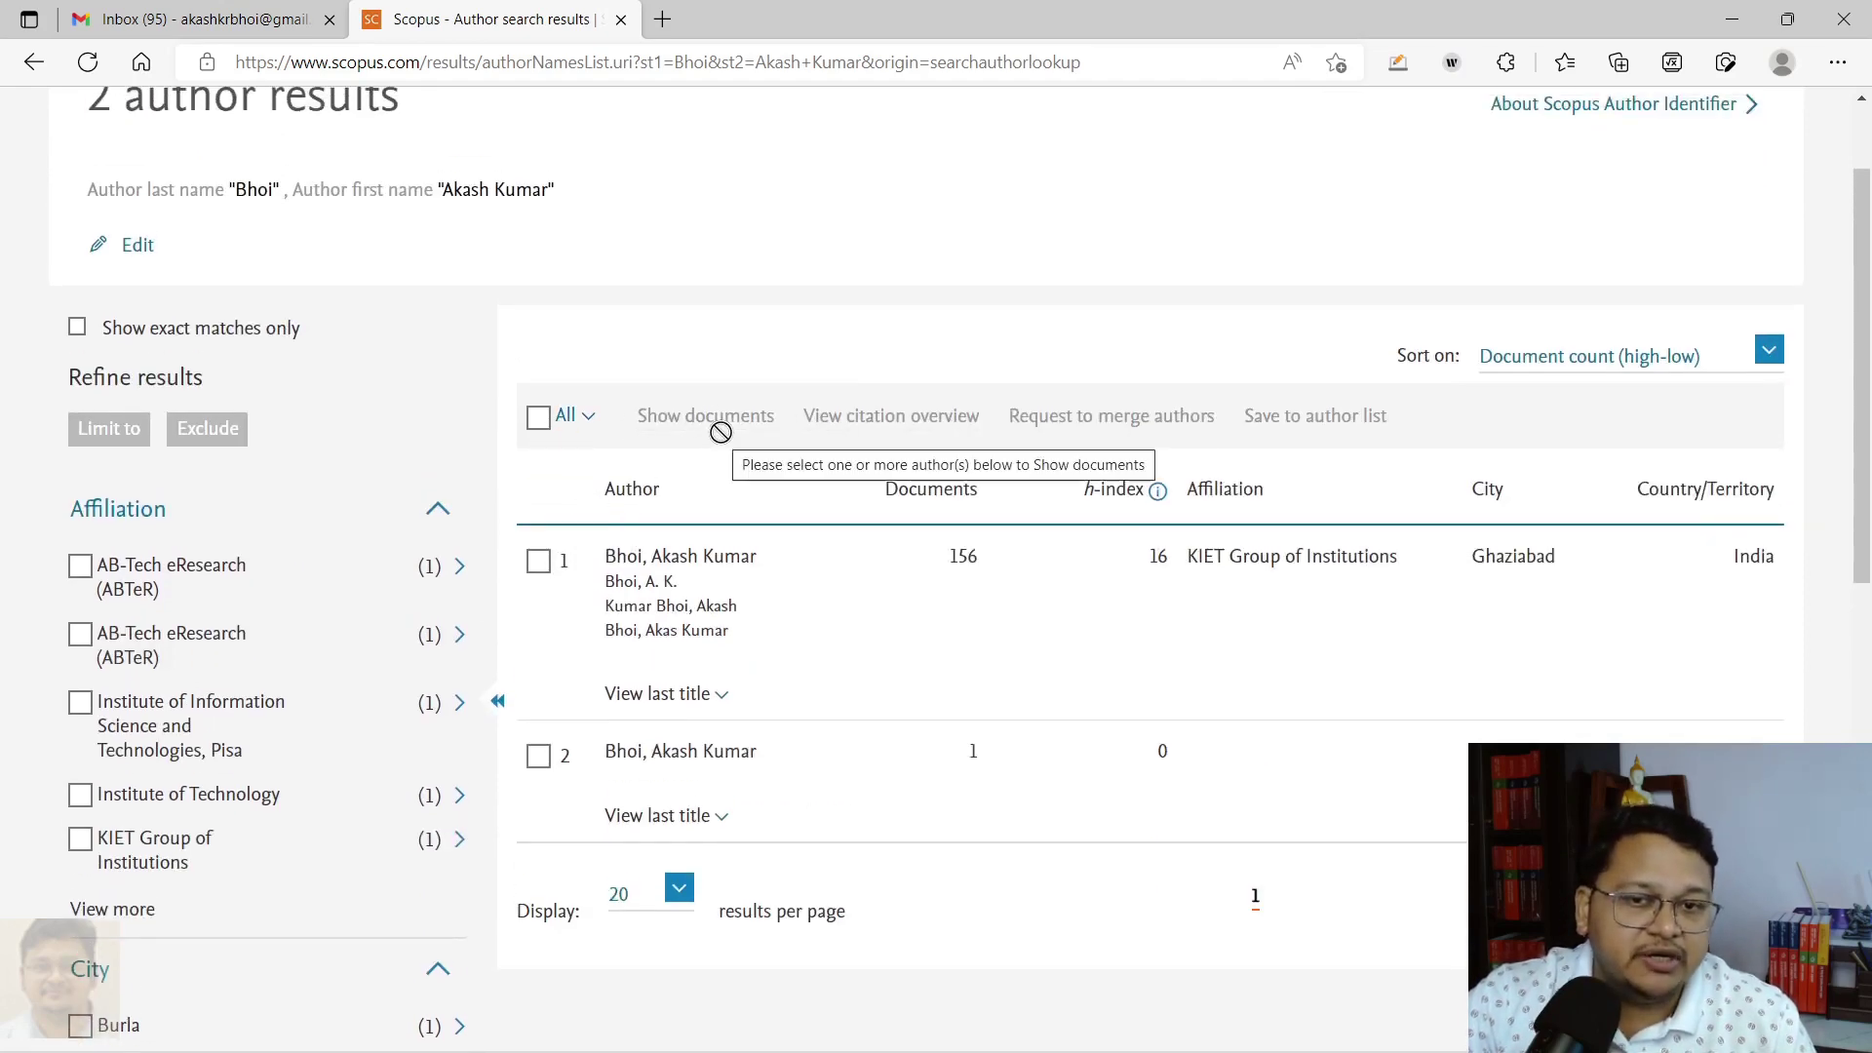
scroll(1488, 469, "up", 2)
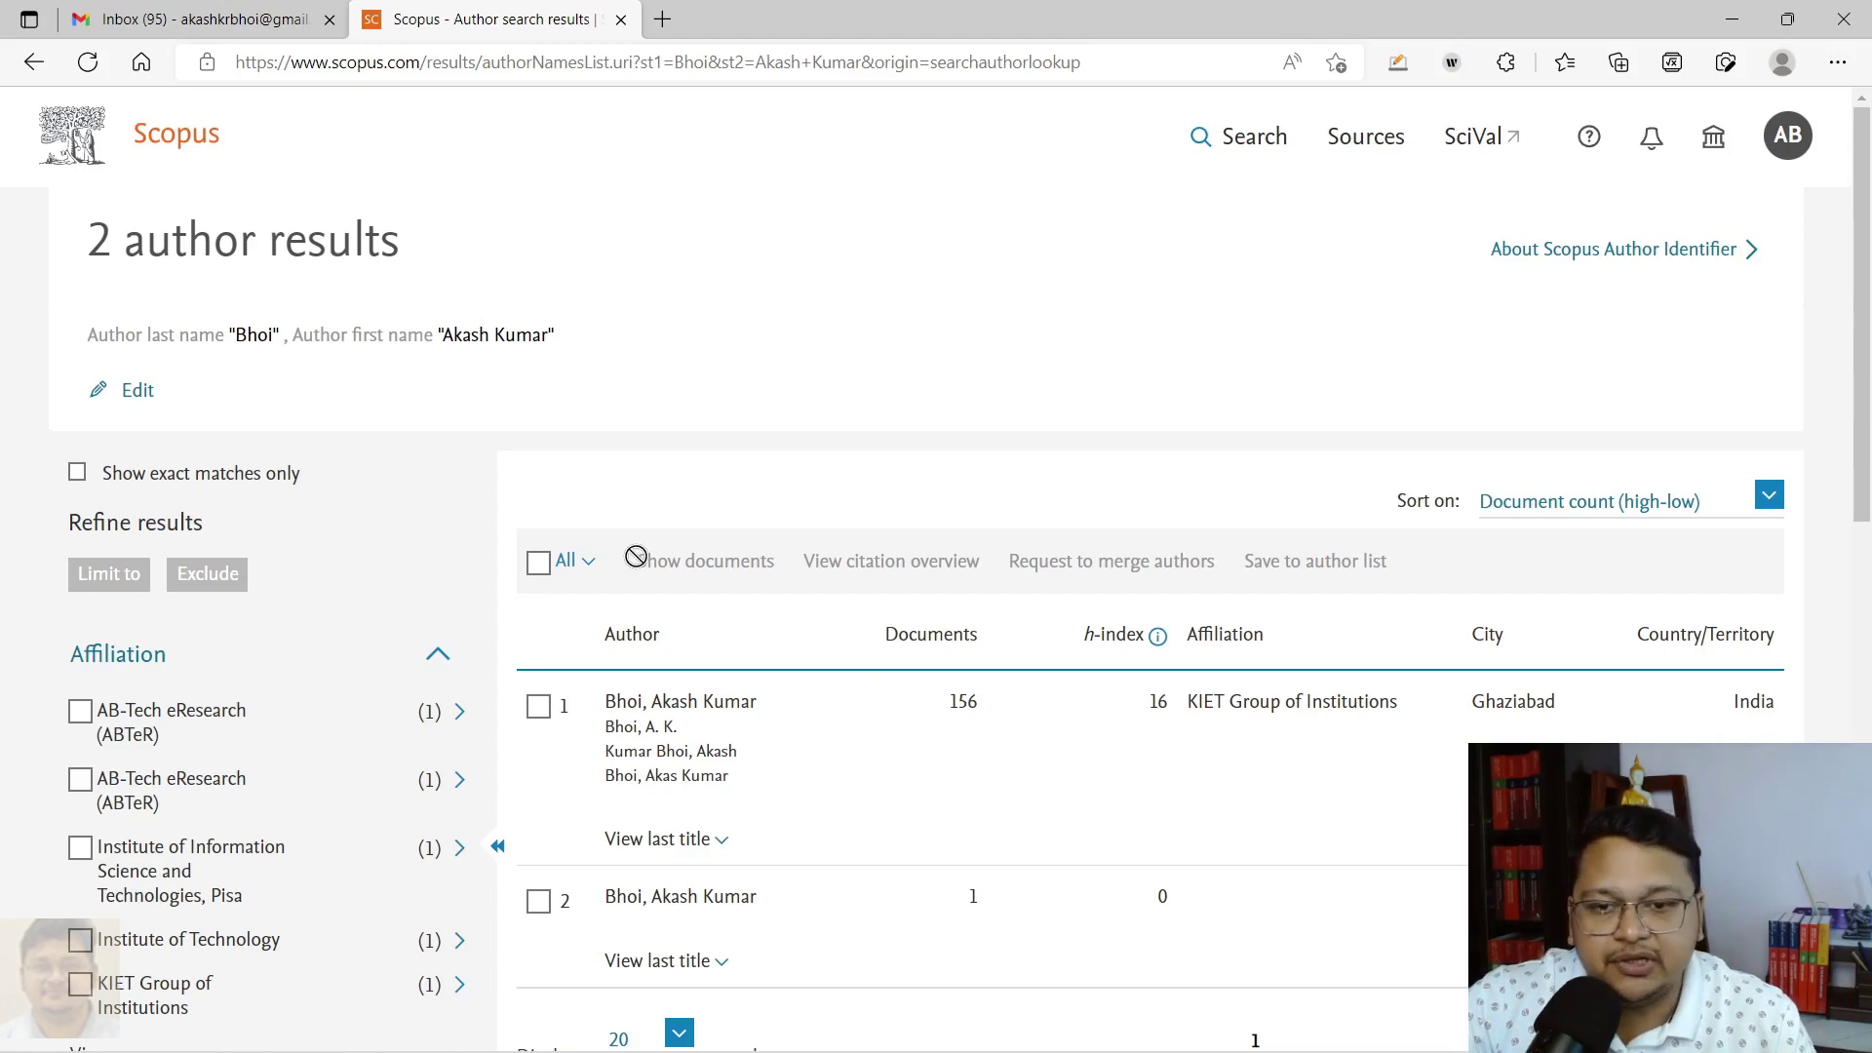
scroll(627, 556, "down", 3)
left_click(538, 416)
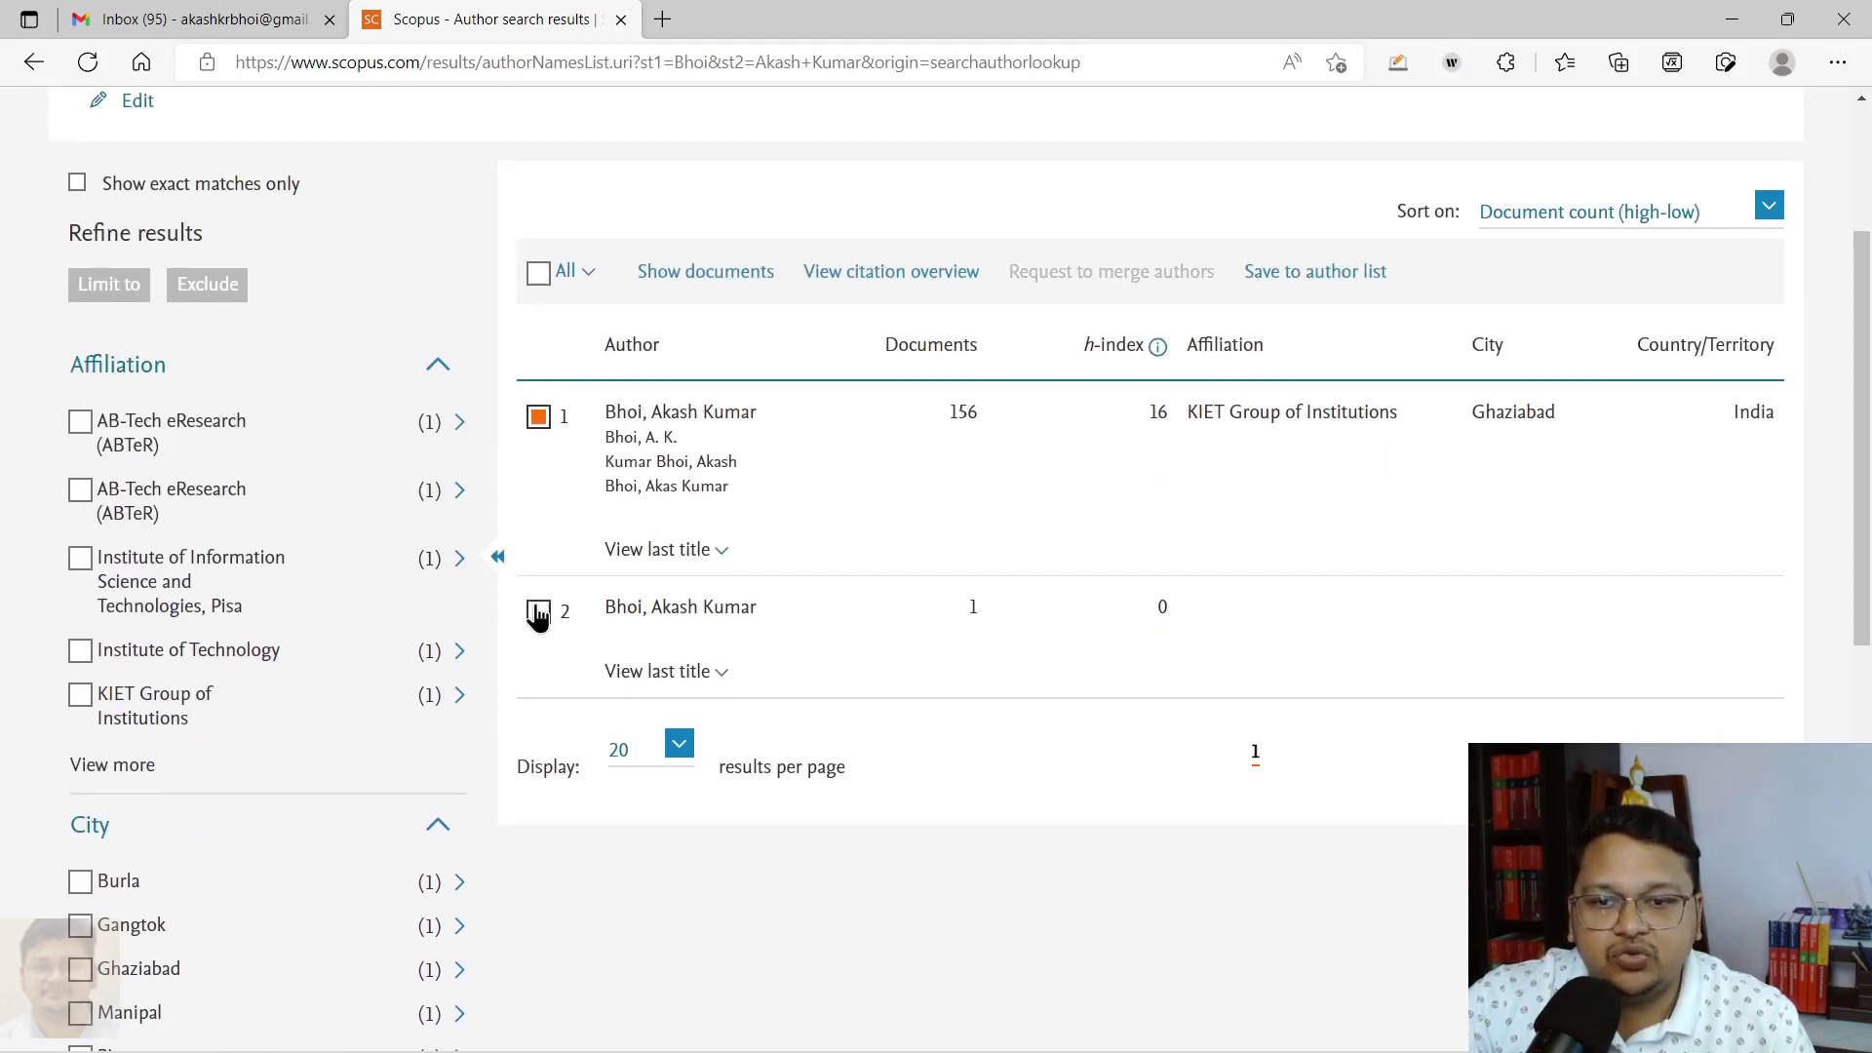
left_click(538, 612)
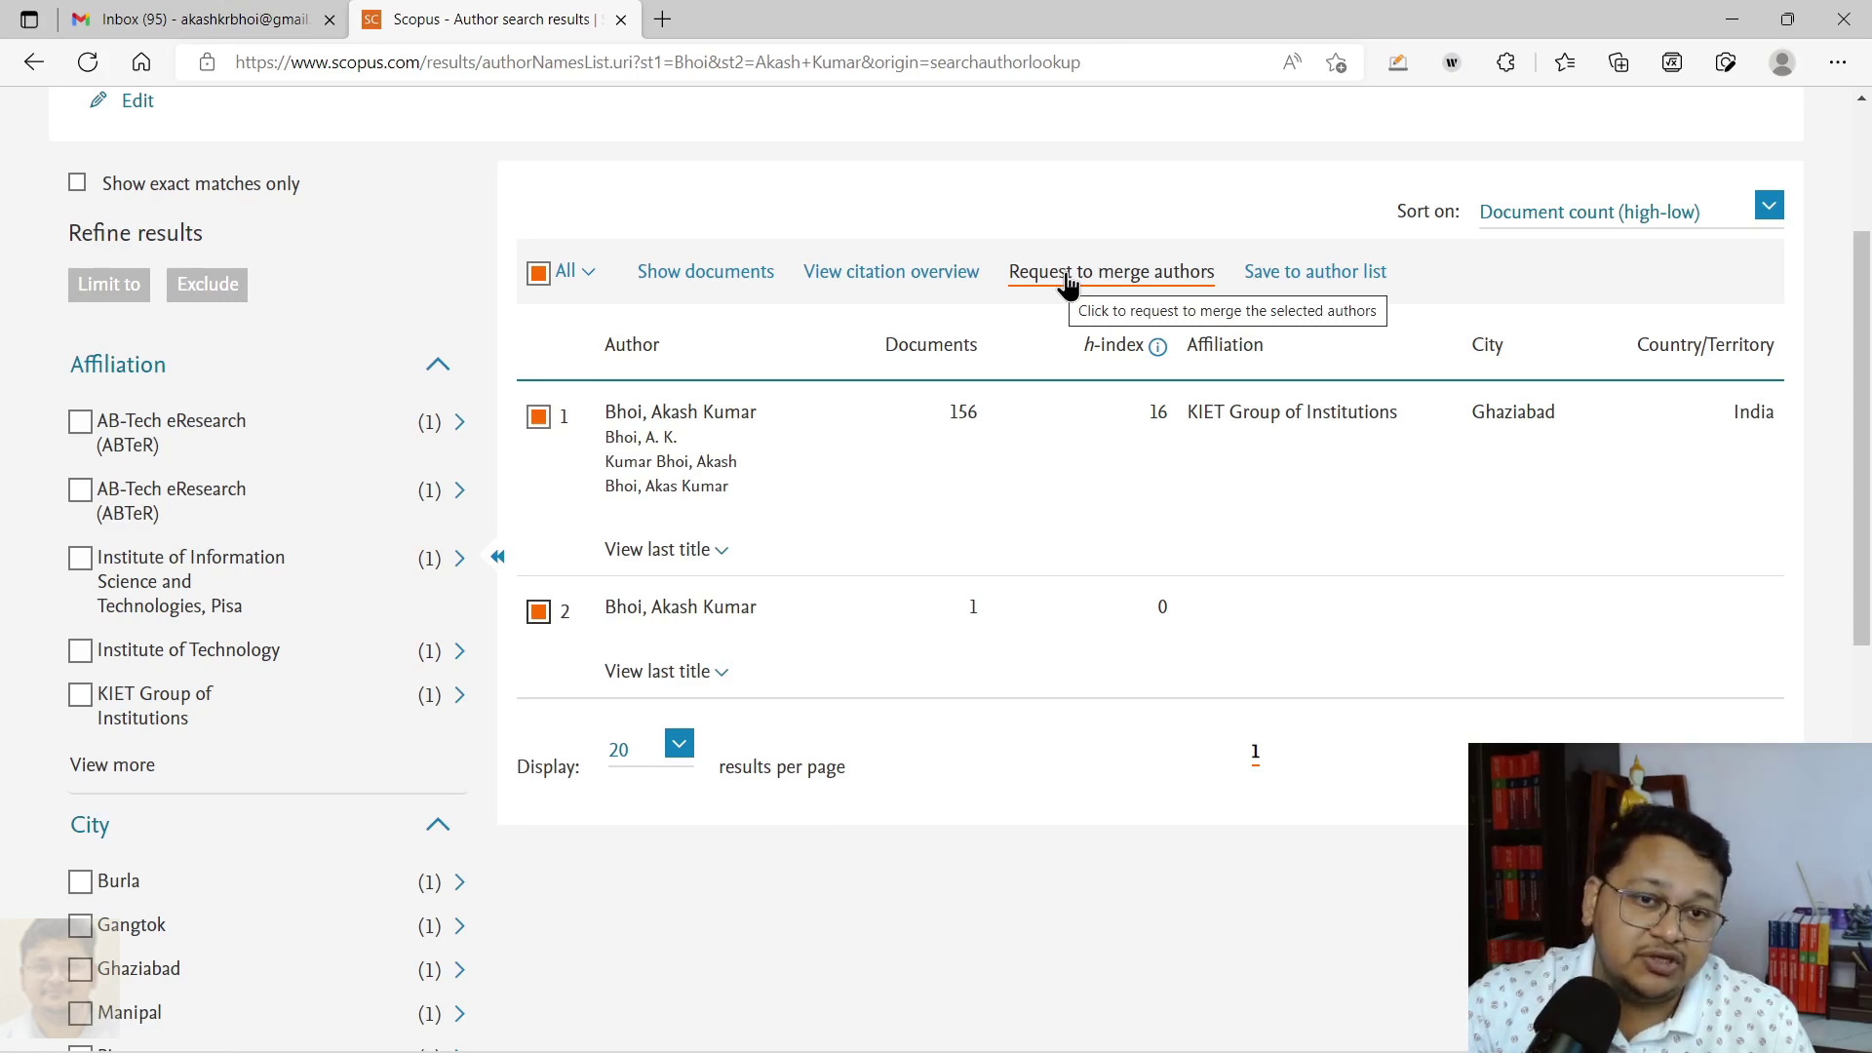
Step: Request merging the two authors and set the current affiliation to KIET Group of Institutions
left_click(1067, 281)
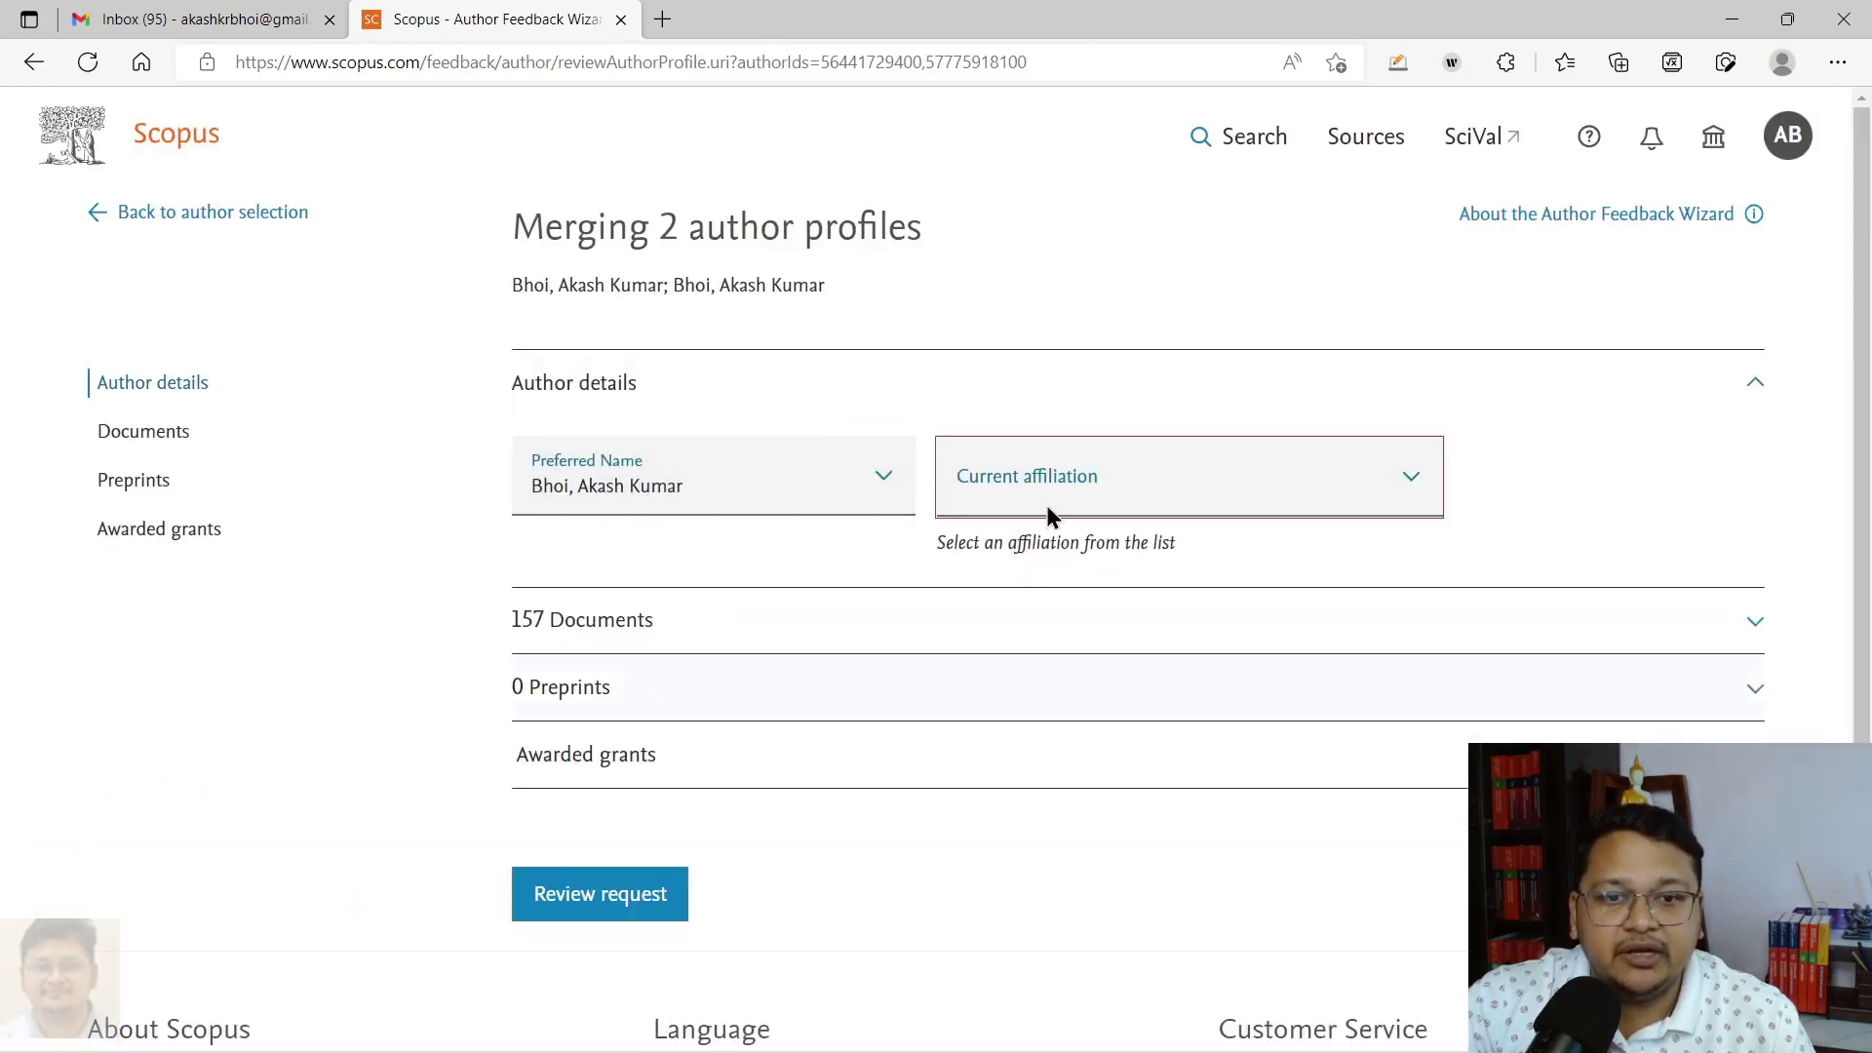
left_click(1120, 497)
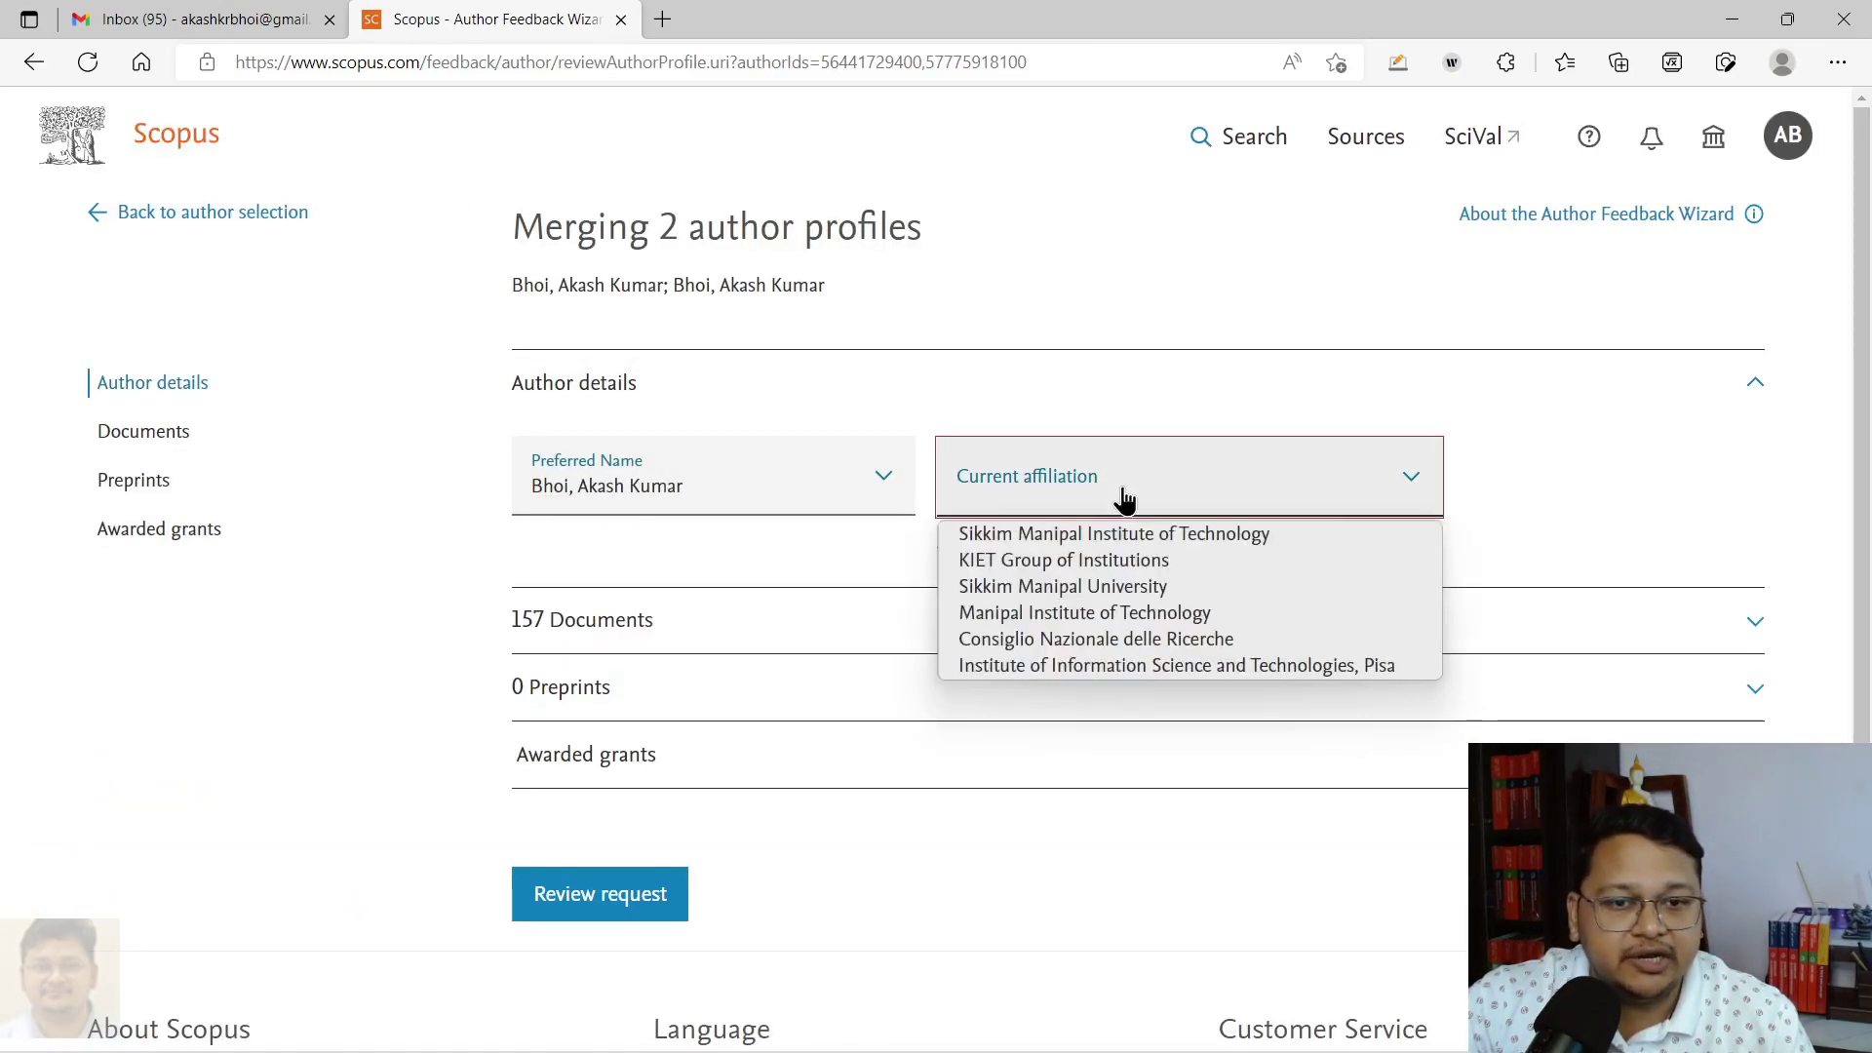
left_click(1121, 561)
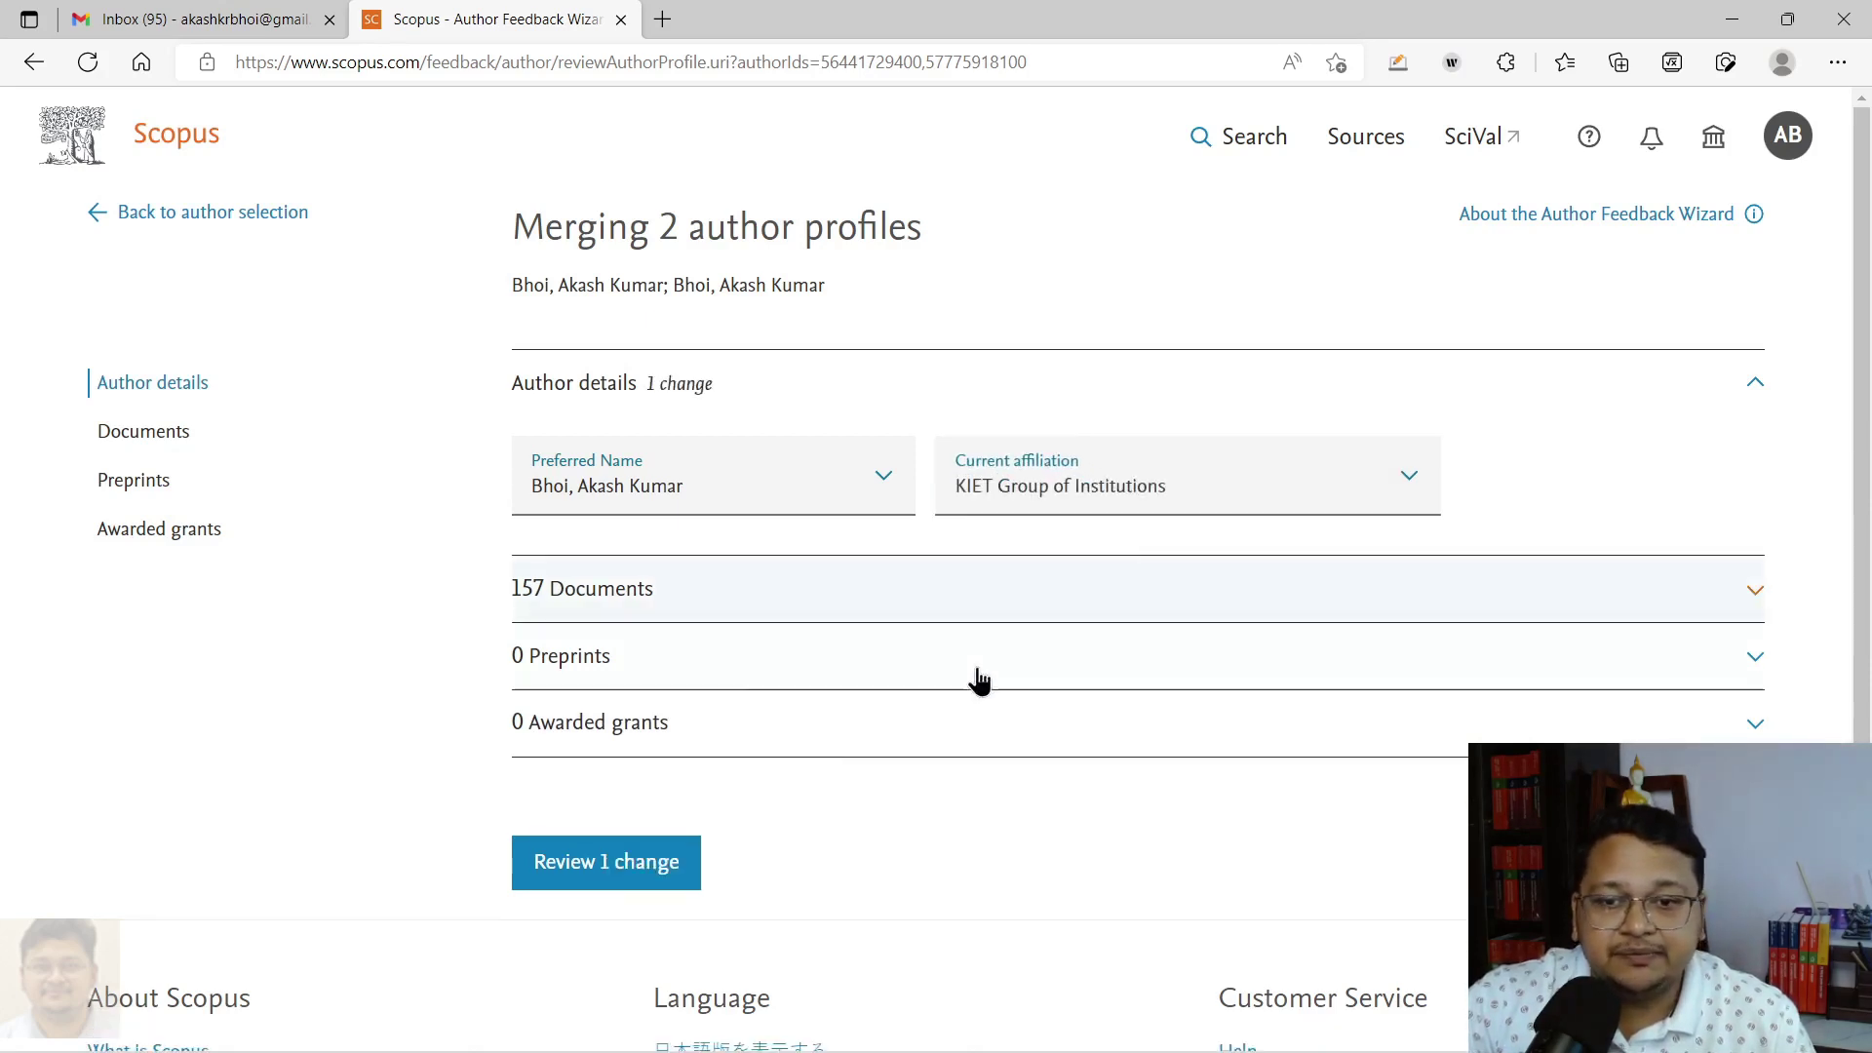
left_click(949, 589)
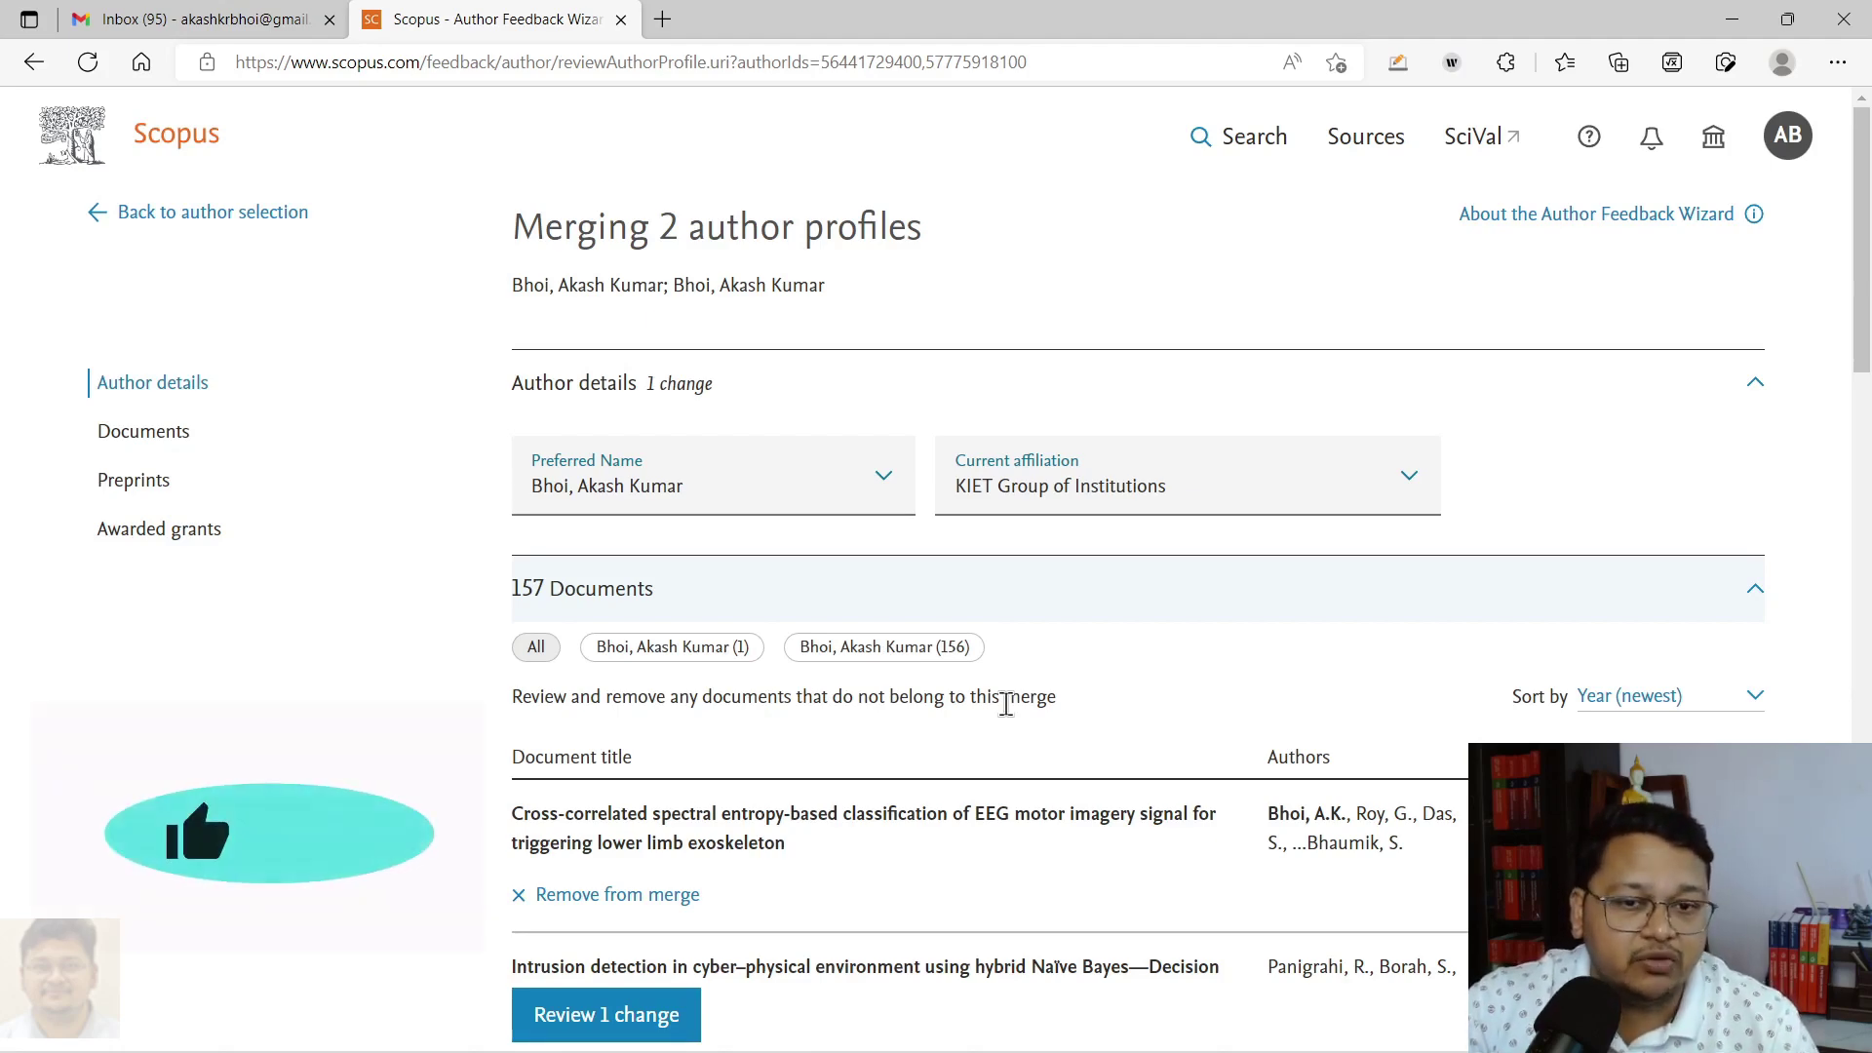
scroll(694, 678, "down", 3)
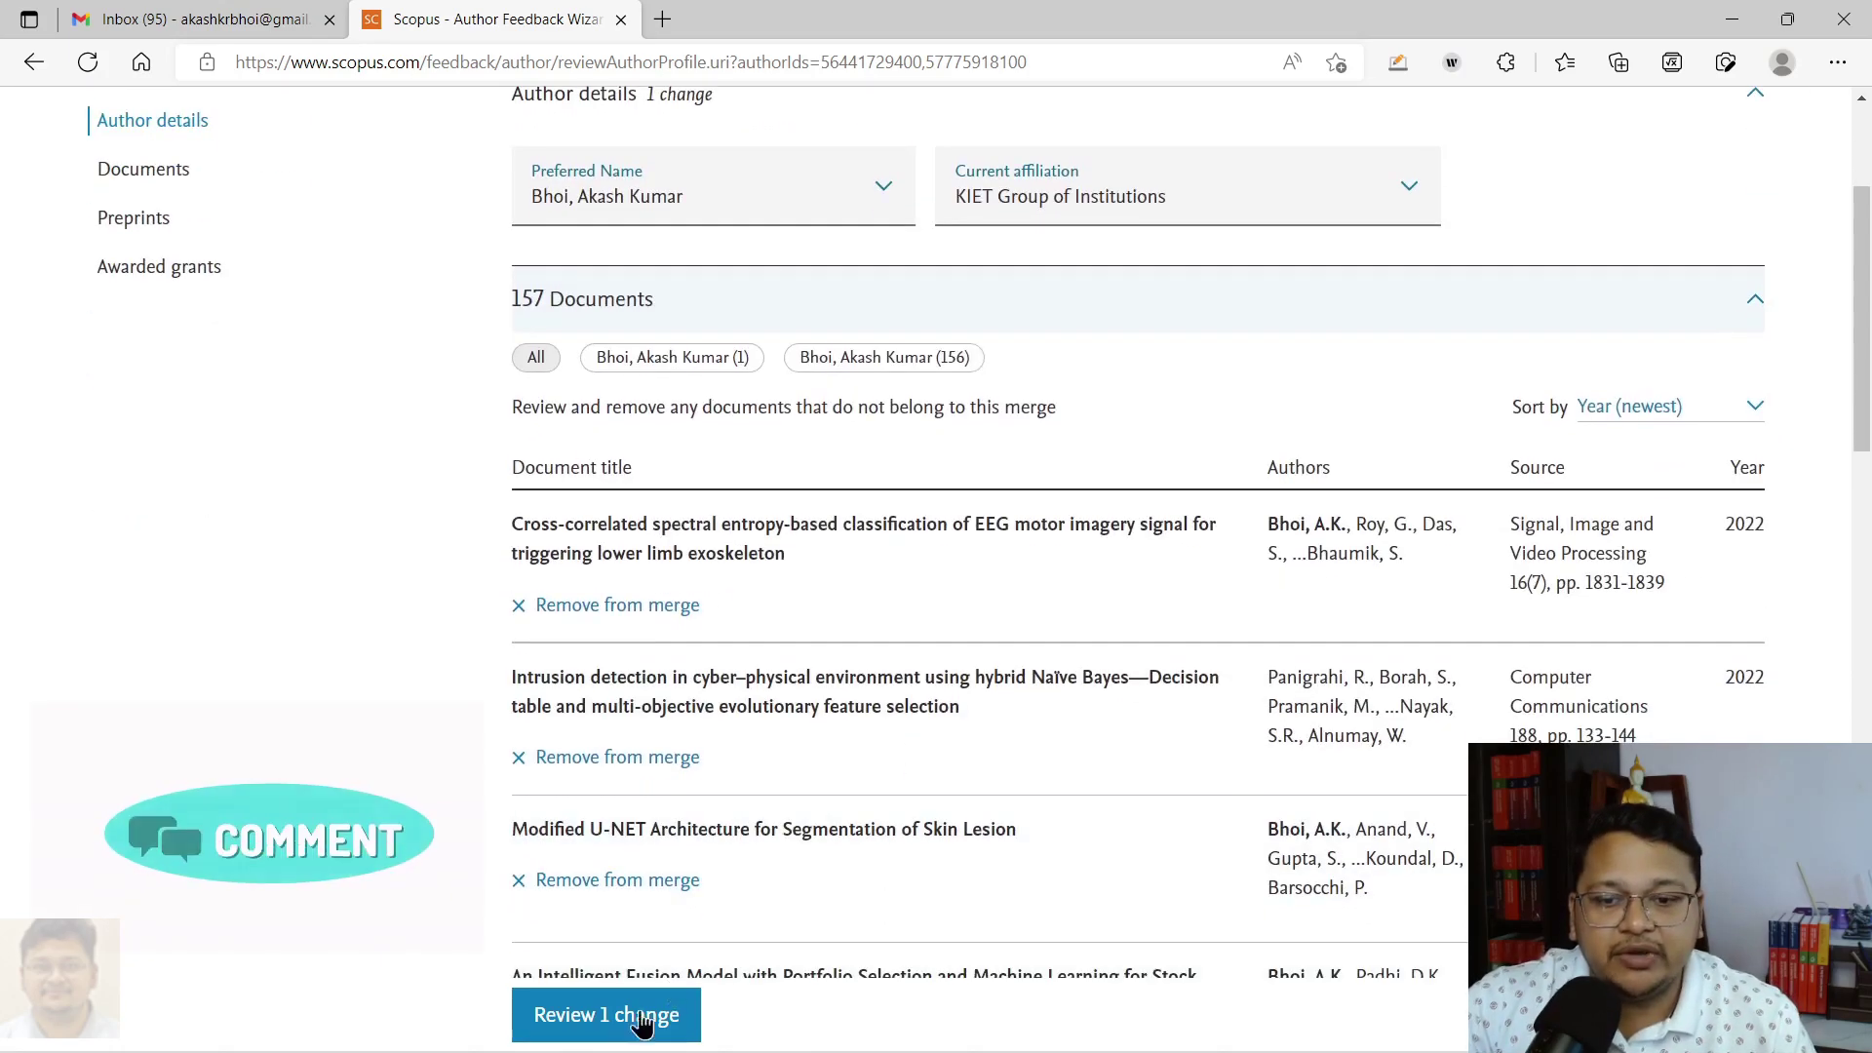
left_click(660, 302)
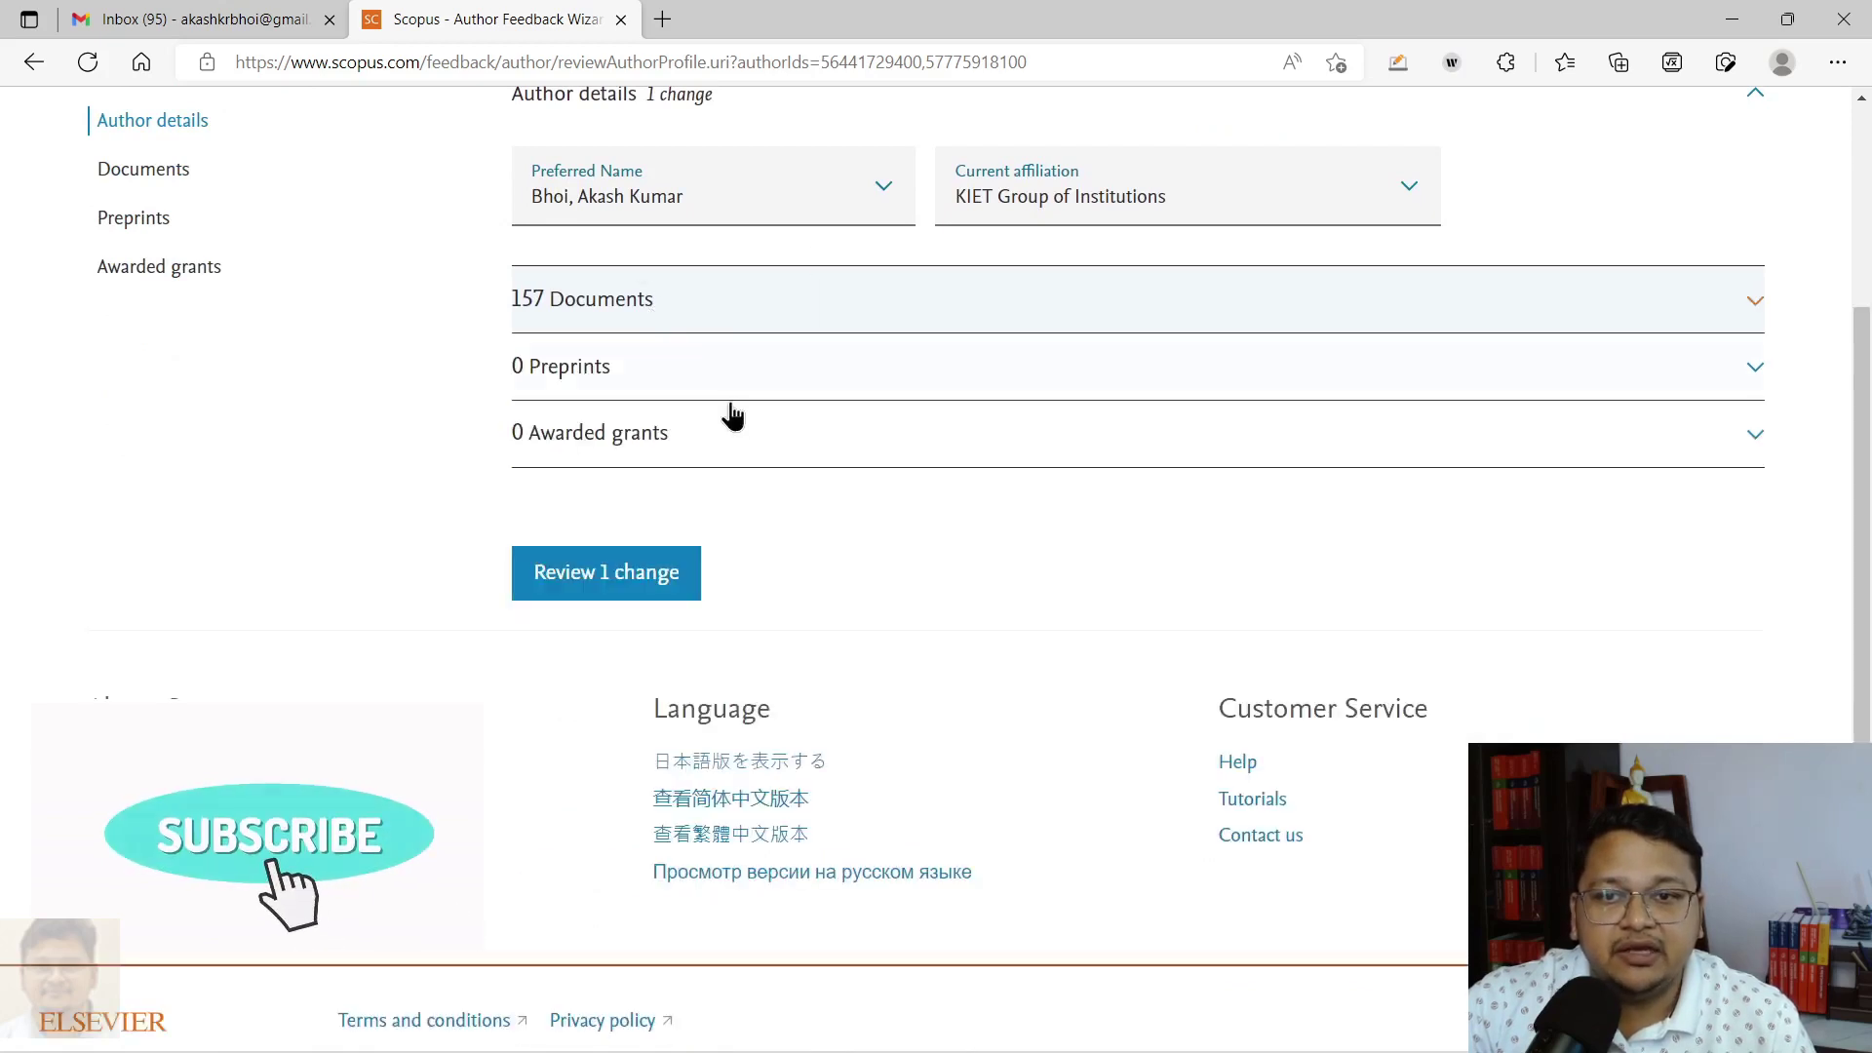
Step: Review the single pending change and attempt to submit the merge request
left_click(588, 575)
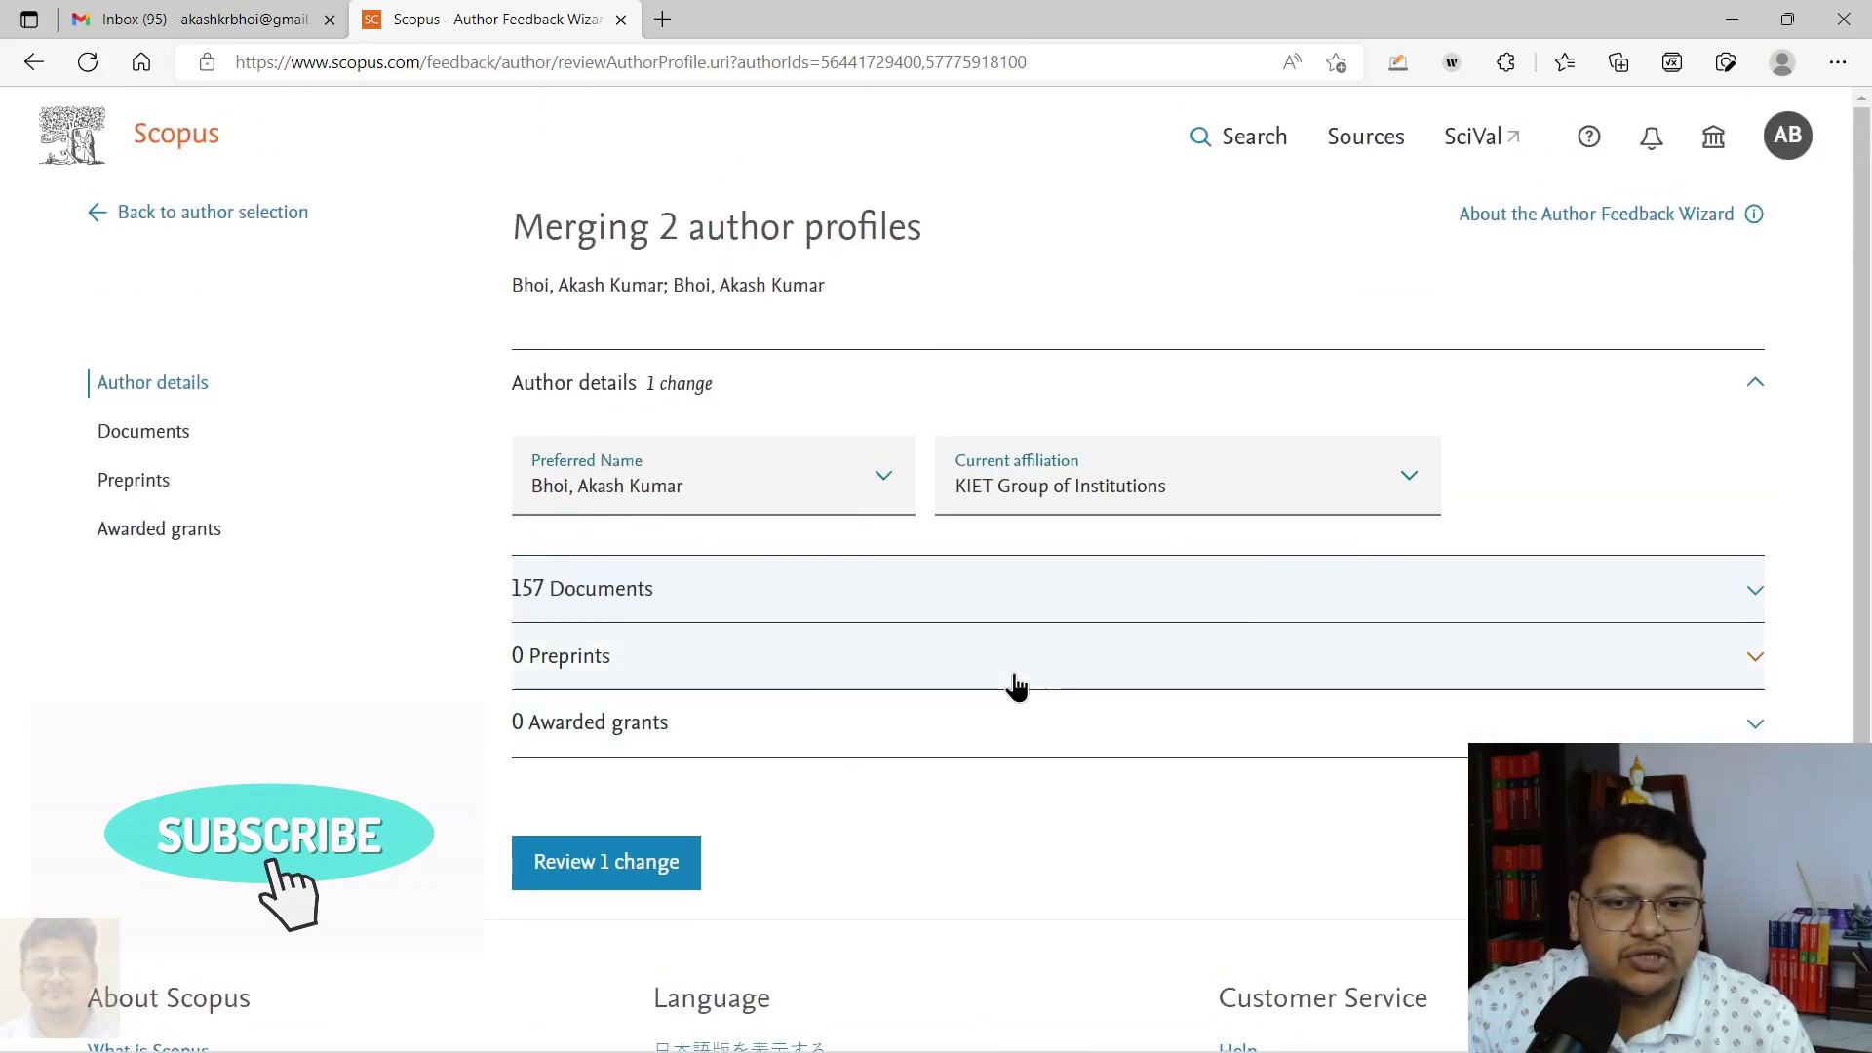
left_click(592, 877)
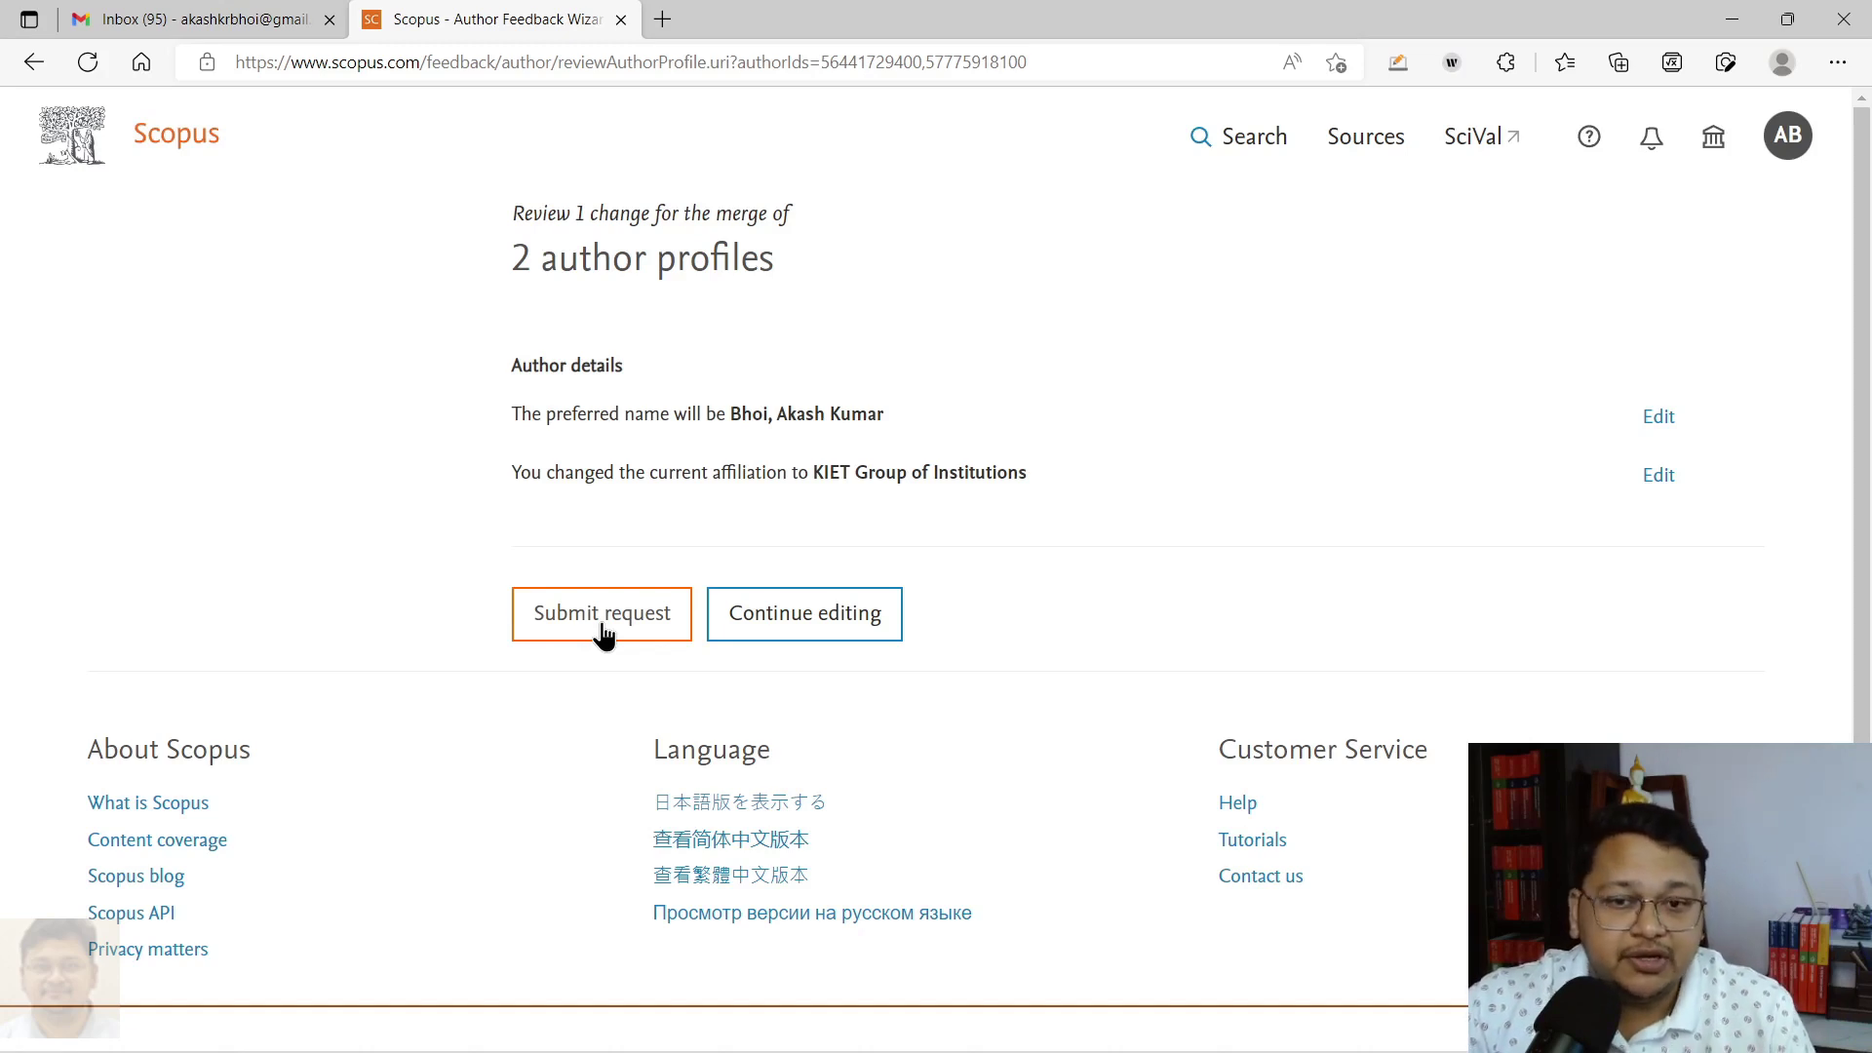
left_click(602, 614)
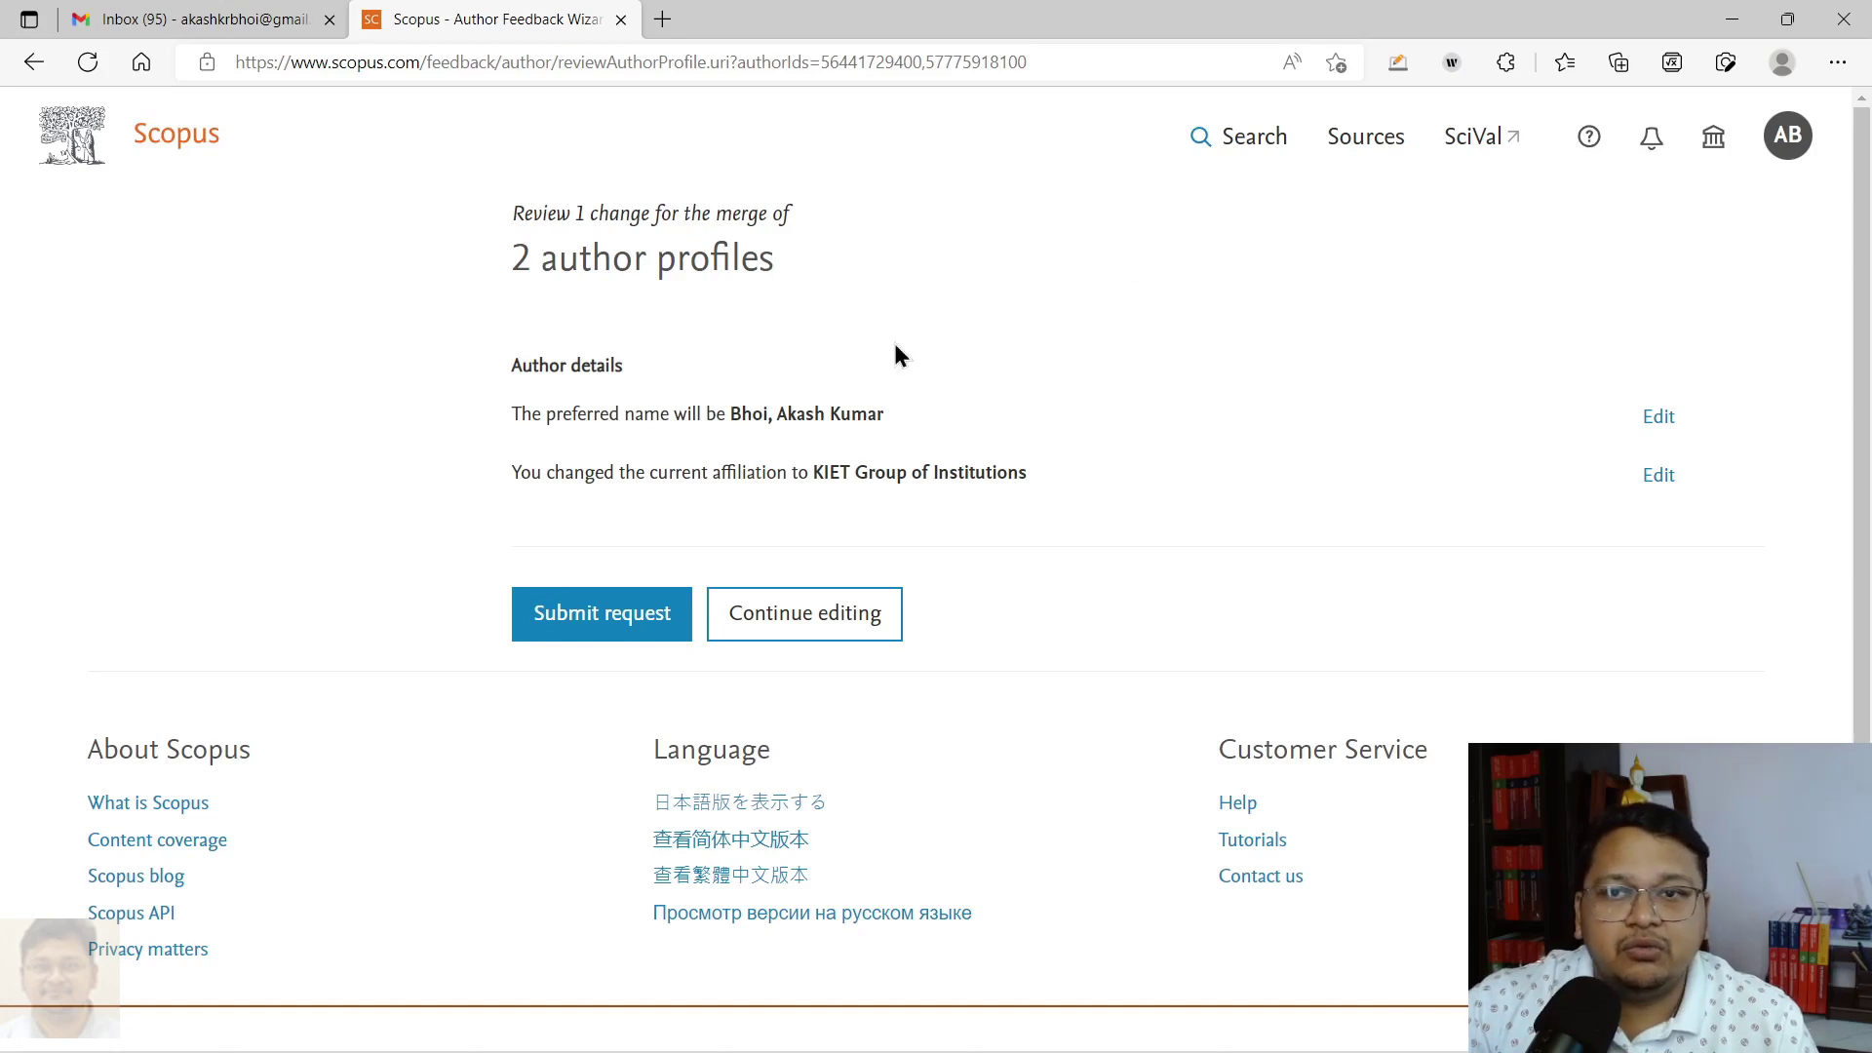
Step: Go to your own author profile from the account menu
left_click(1787, 136)
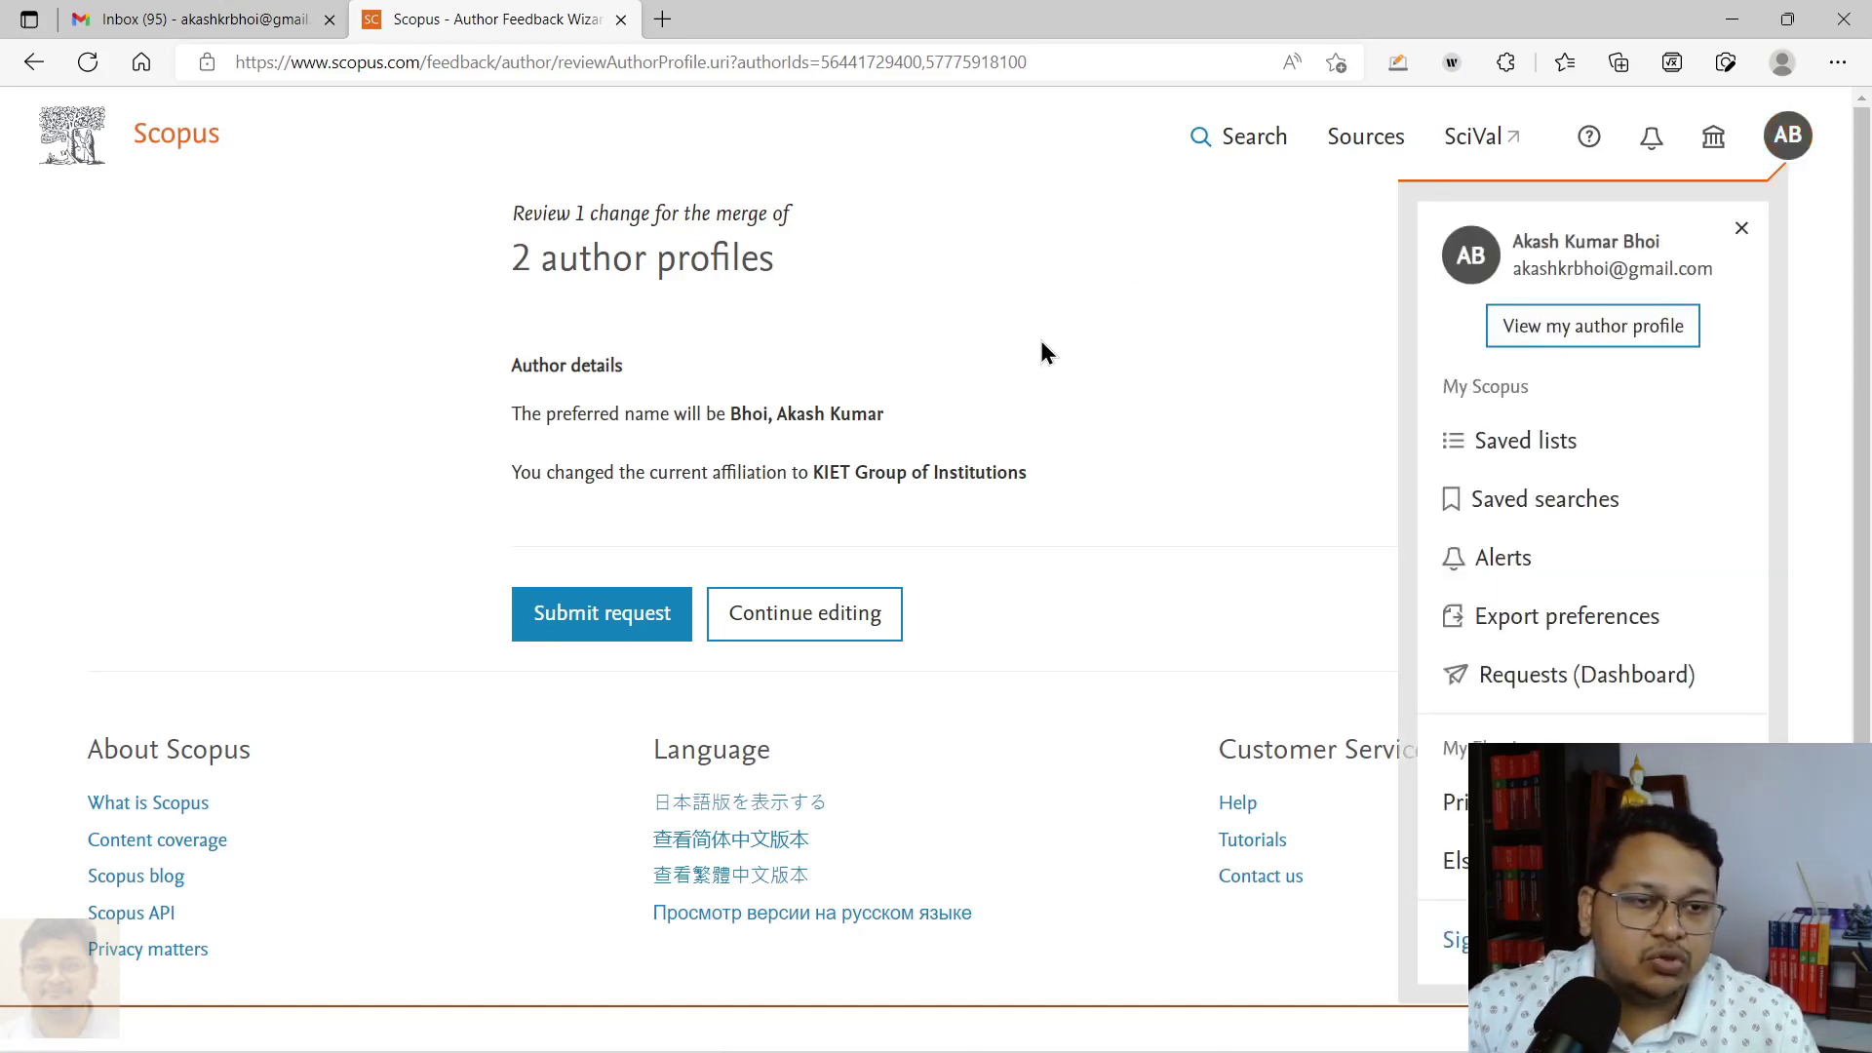
left_click(1668, 329)
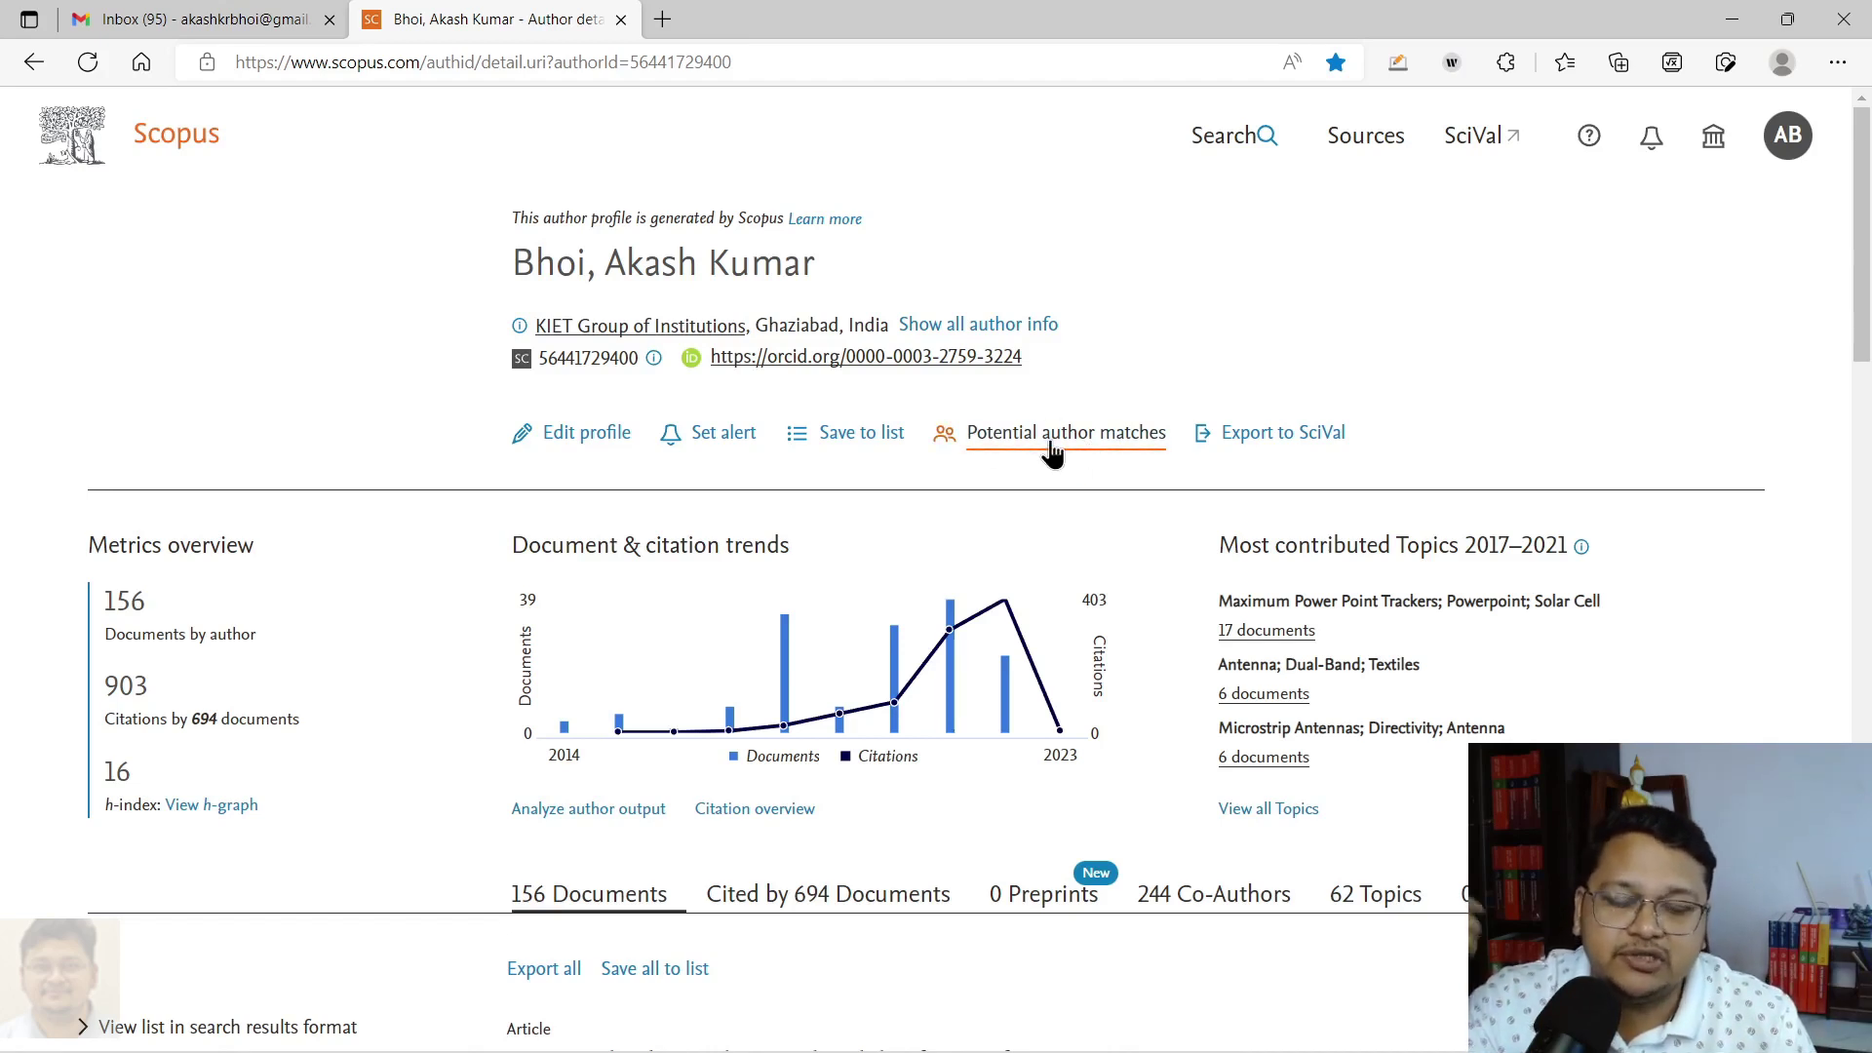
Step: List the six potential author matches and mark the 1-document profile for merging
left_click(1049, 436)
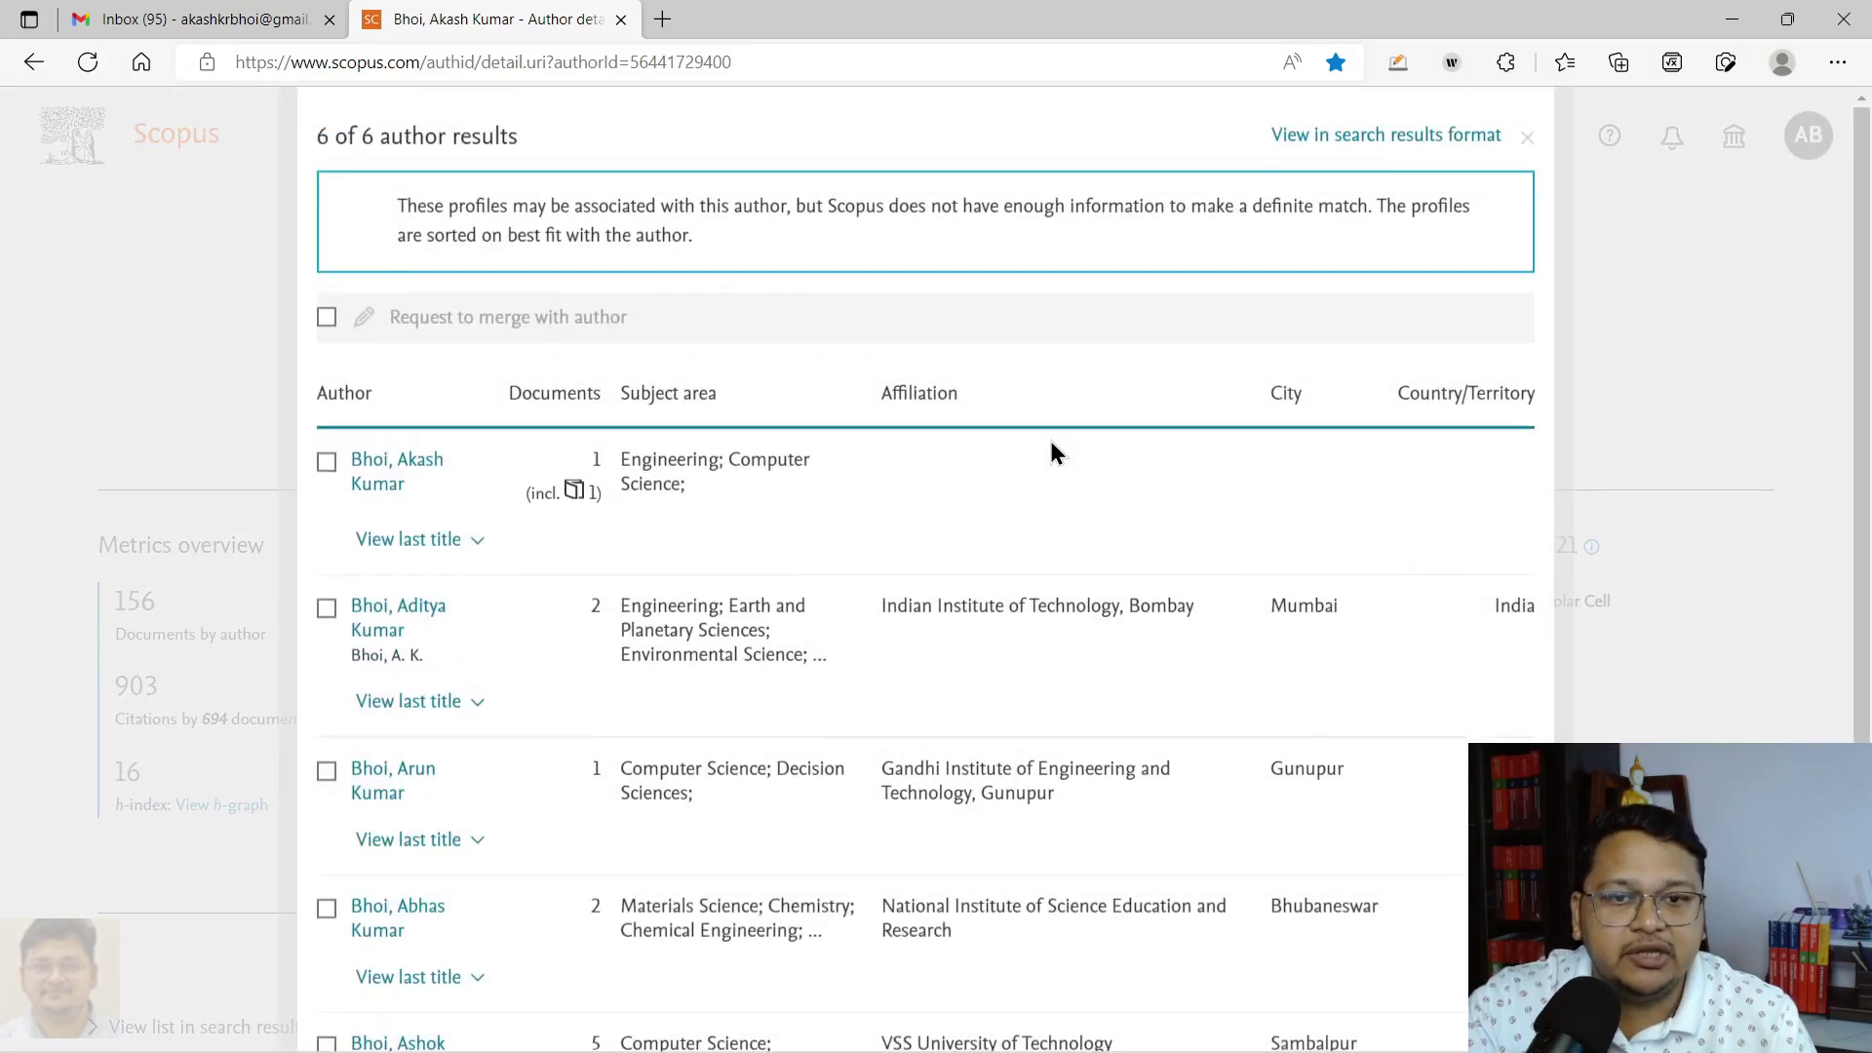
scroll(575, 643, "down", 3)
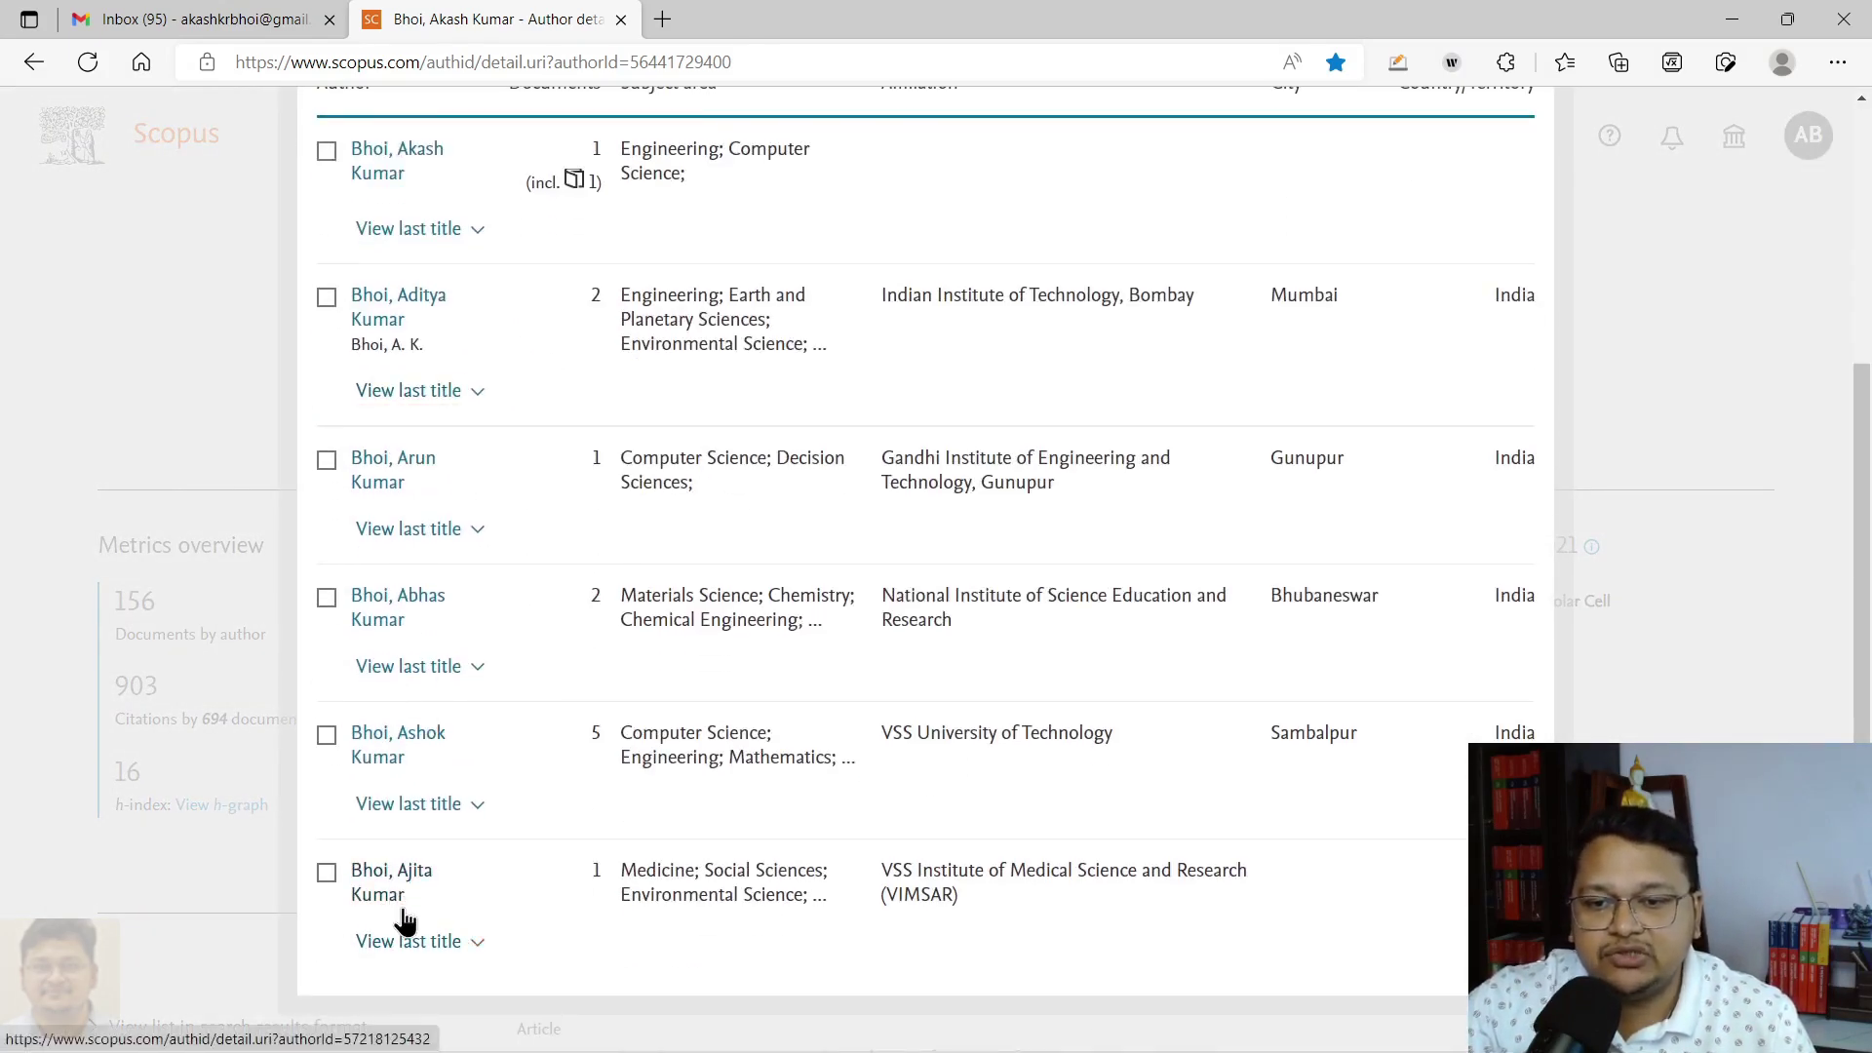
scroll(404, 922, "up", 2)
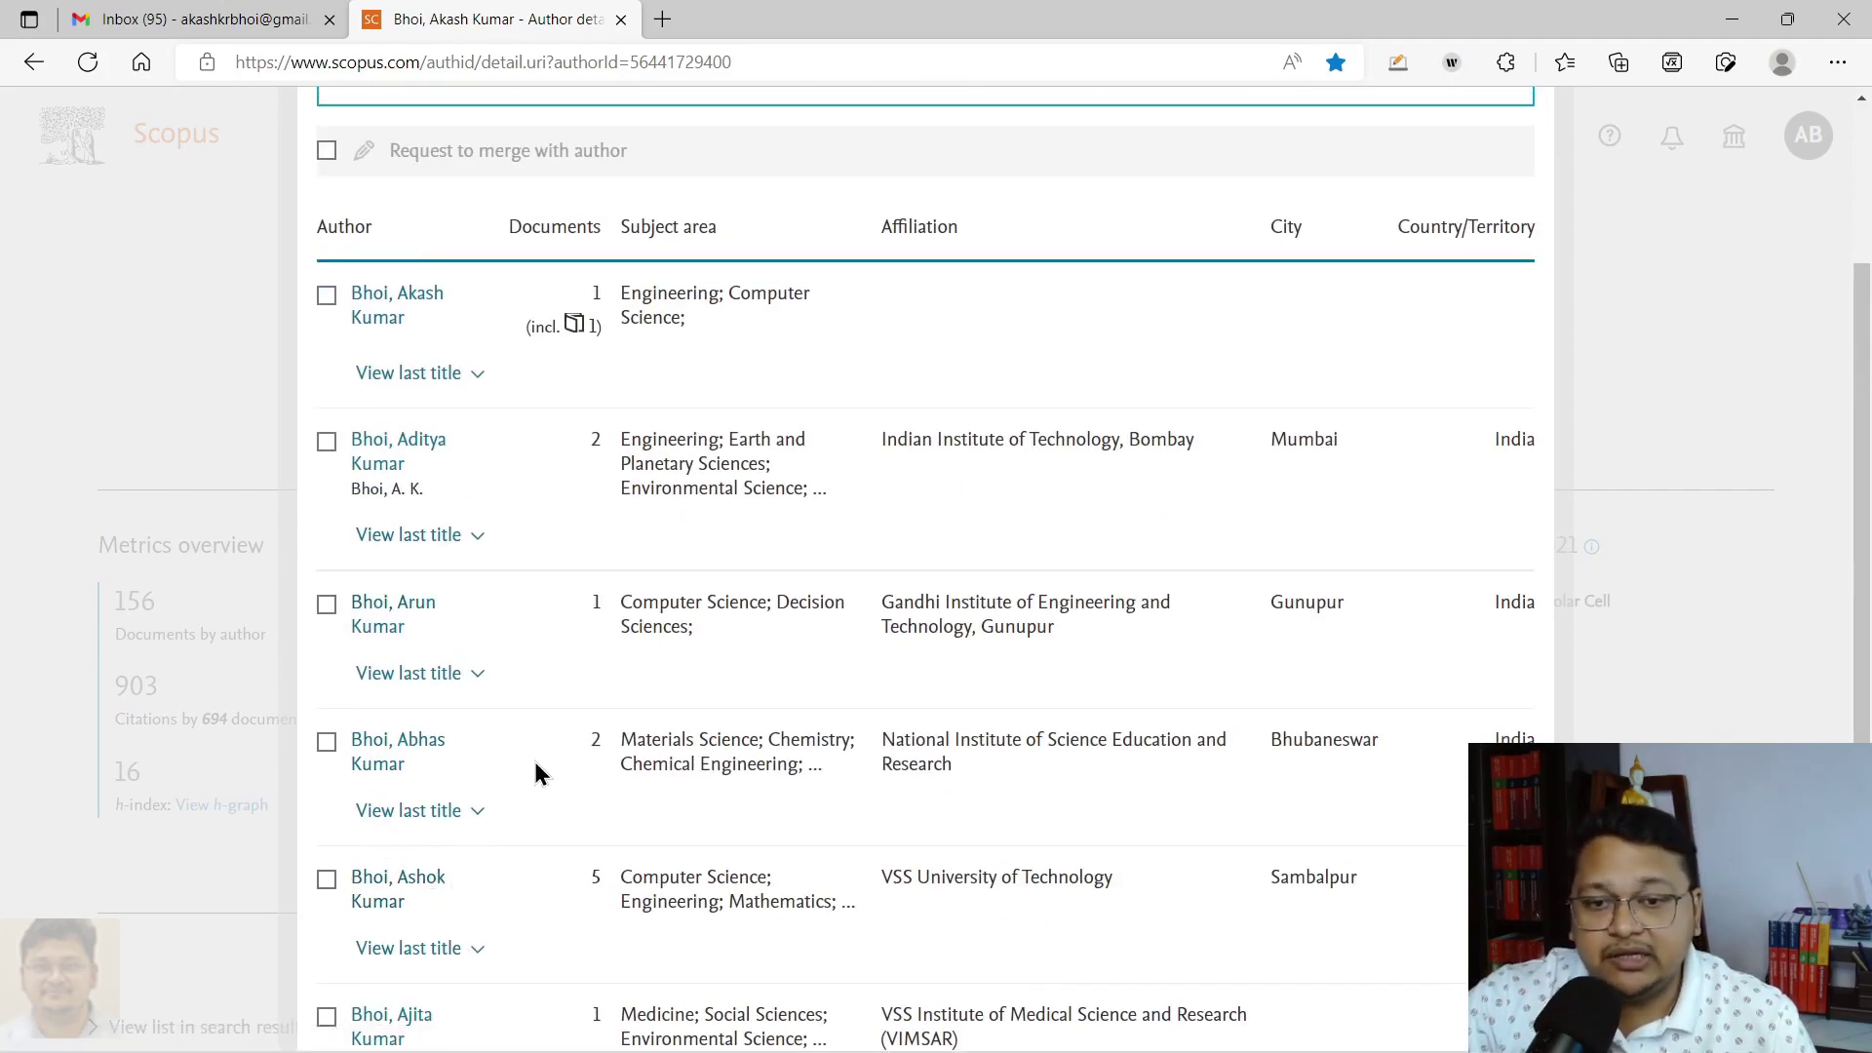
scroll(534, 780, "up", 1)
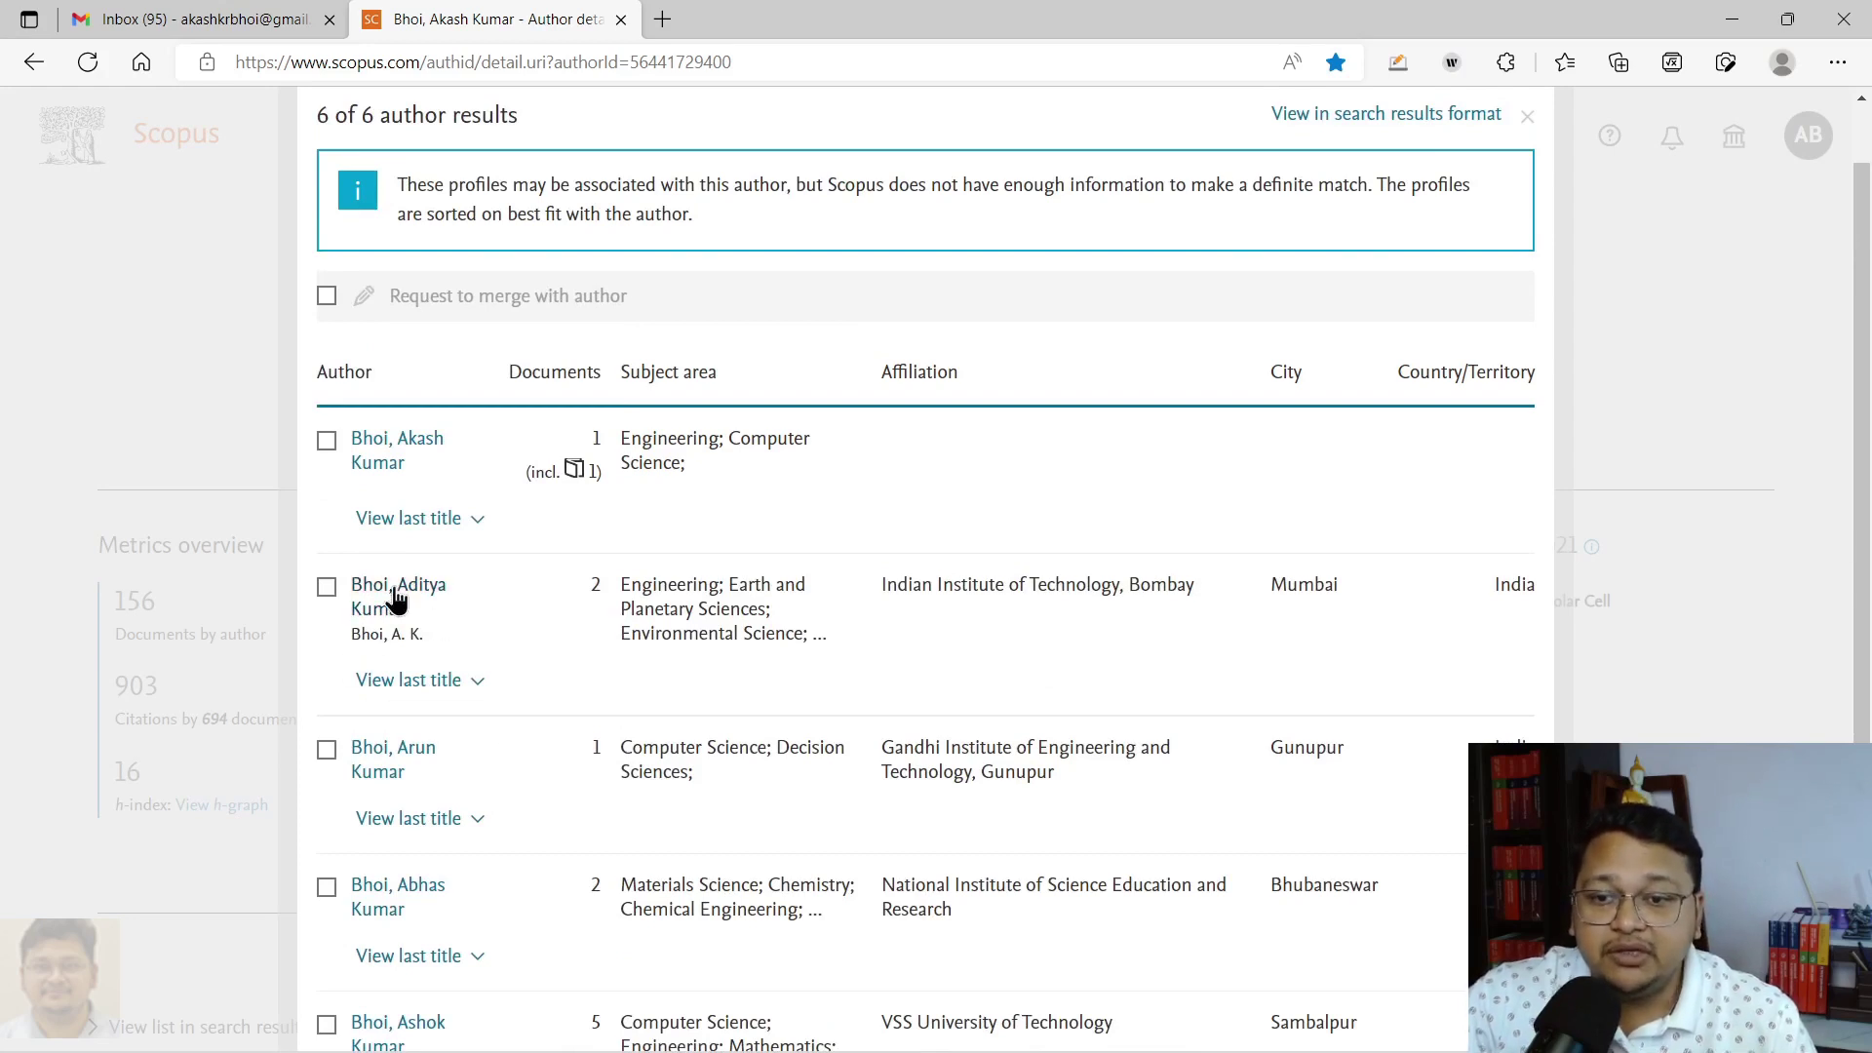
scroll(477, 656, "up", 1)
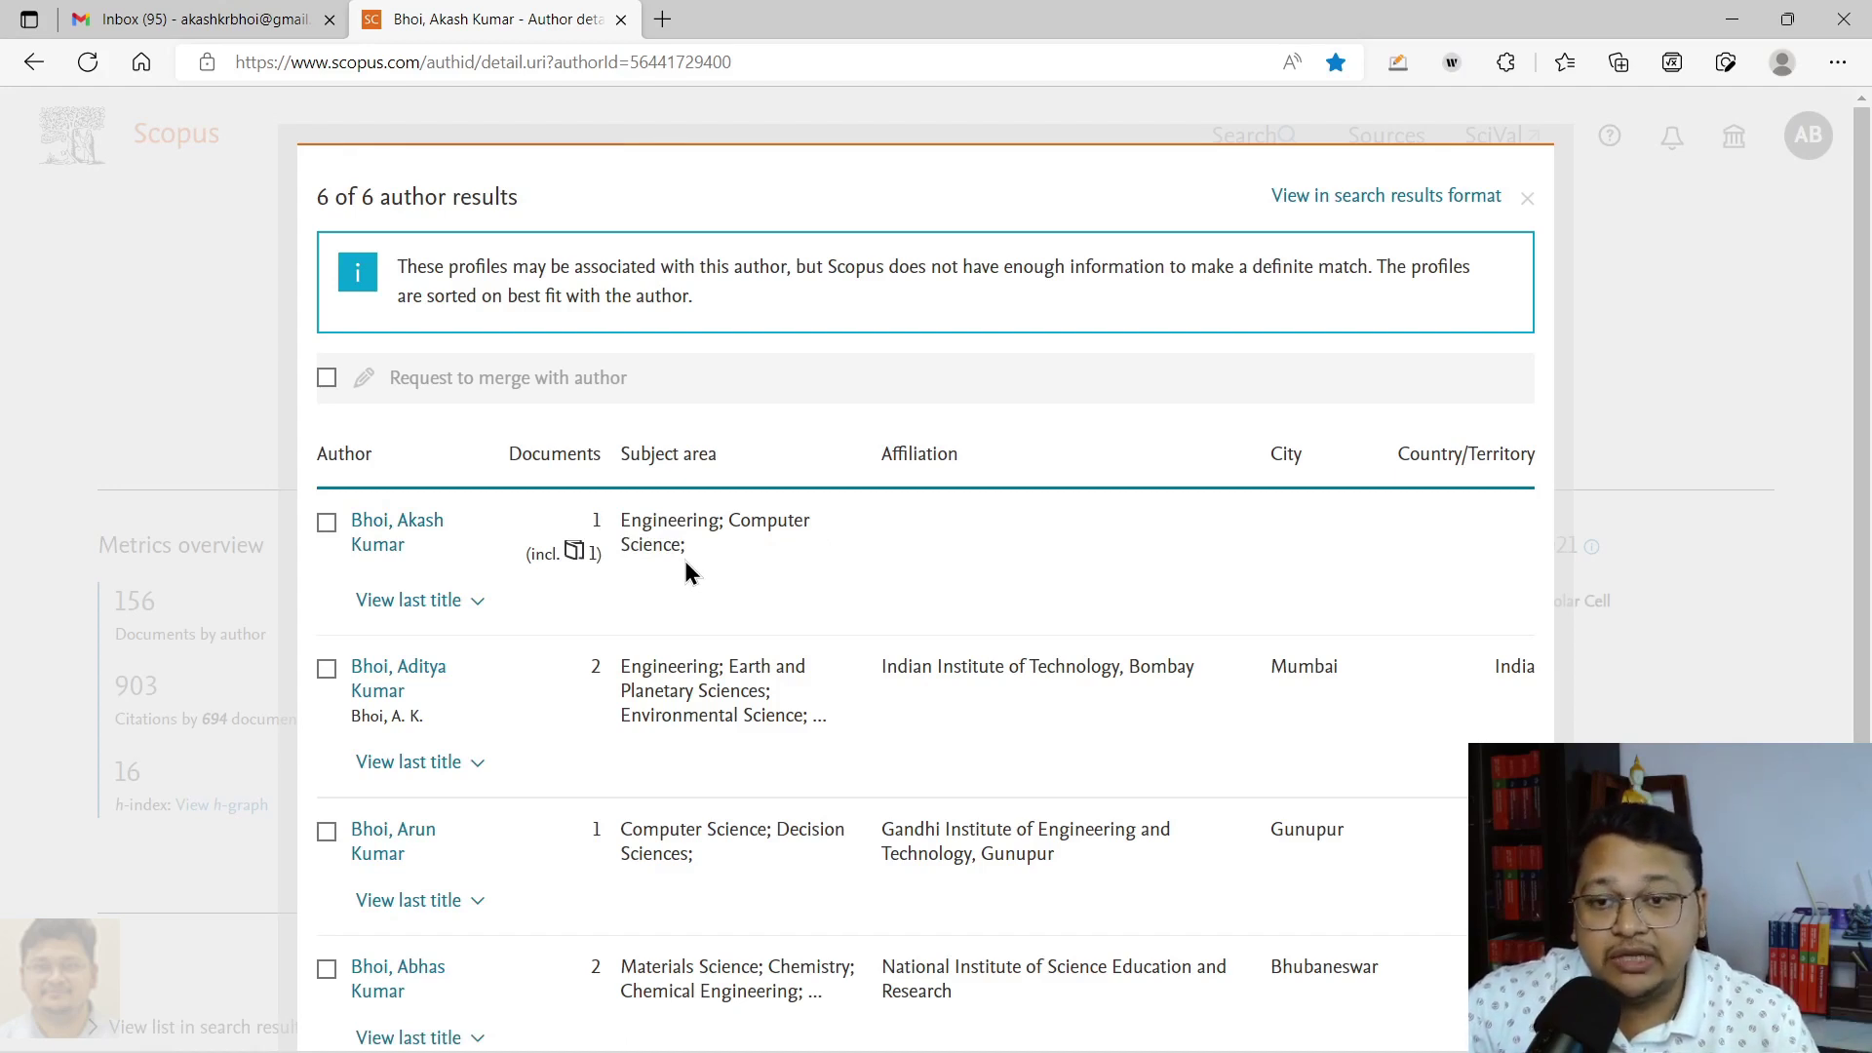
left_click(327, 525)
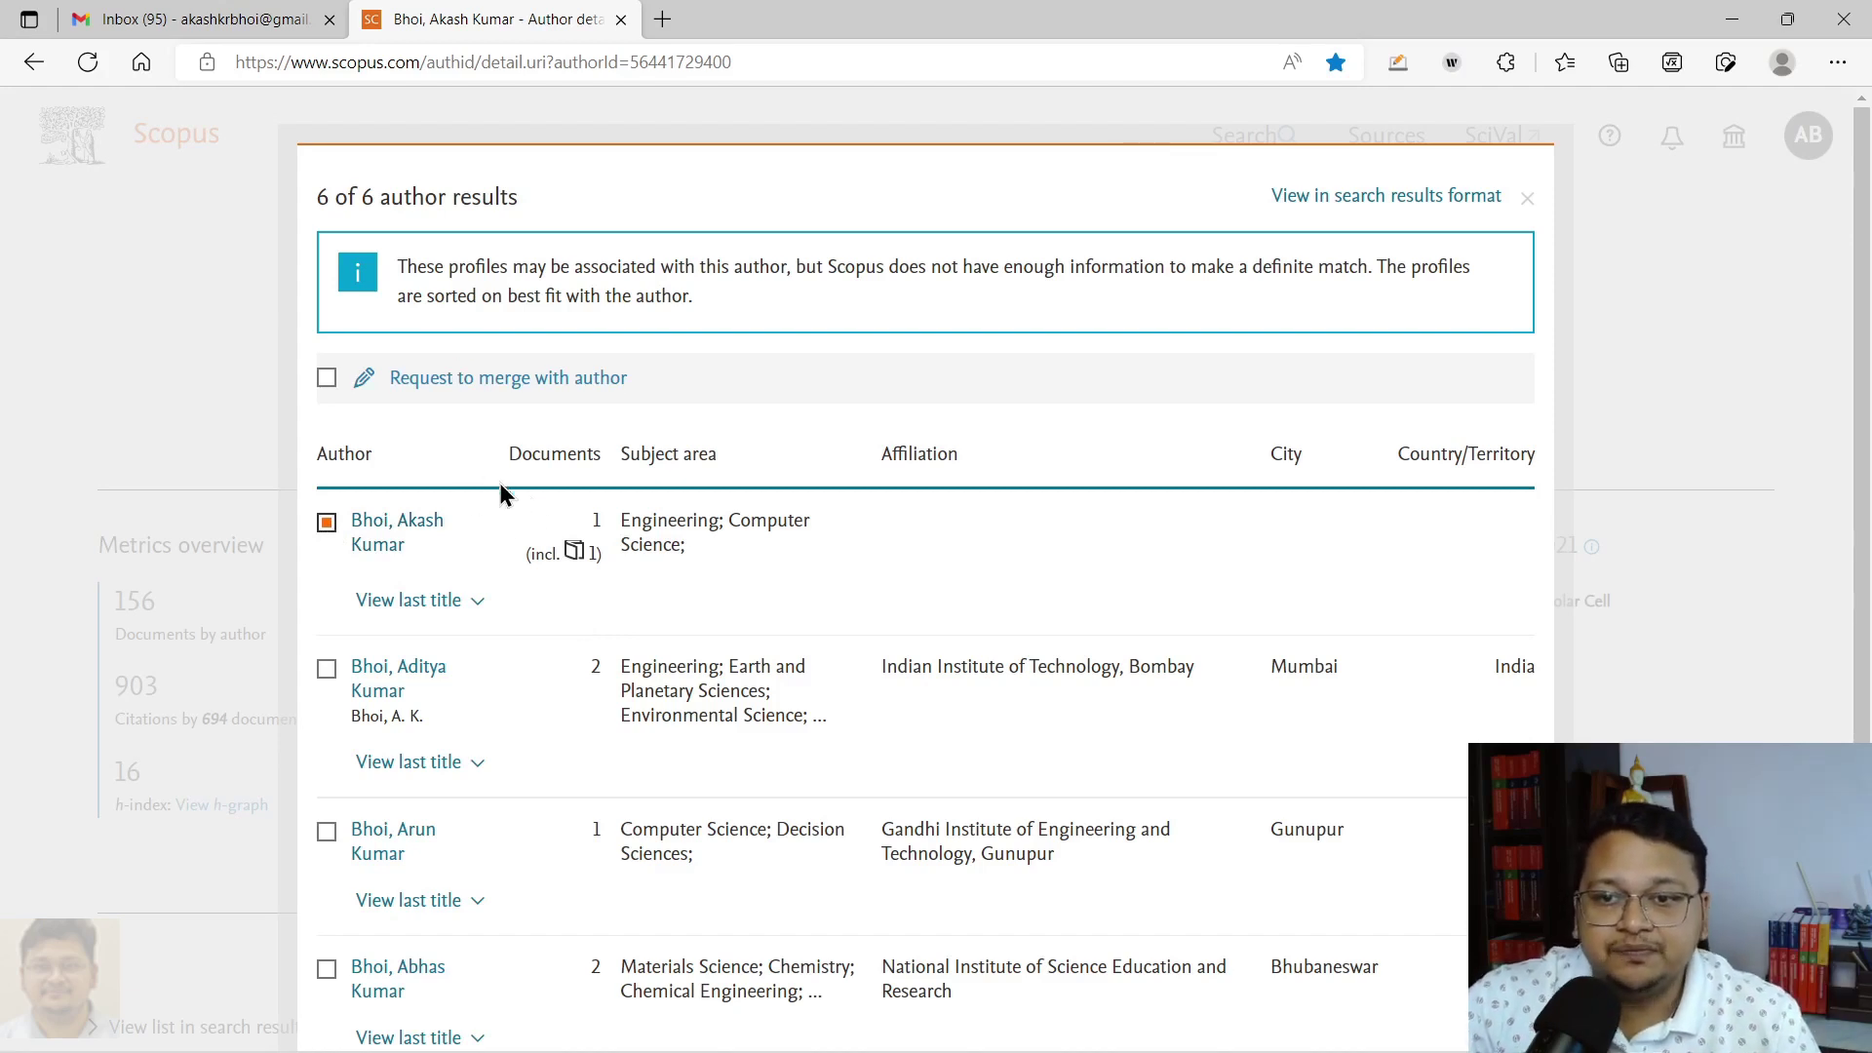
Step: Request the merge, choose KIET Group of Institutions as current affiliation, and expand the 157 documents
left_click(468, 388)
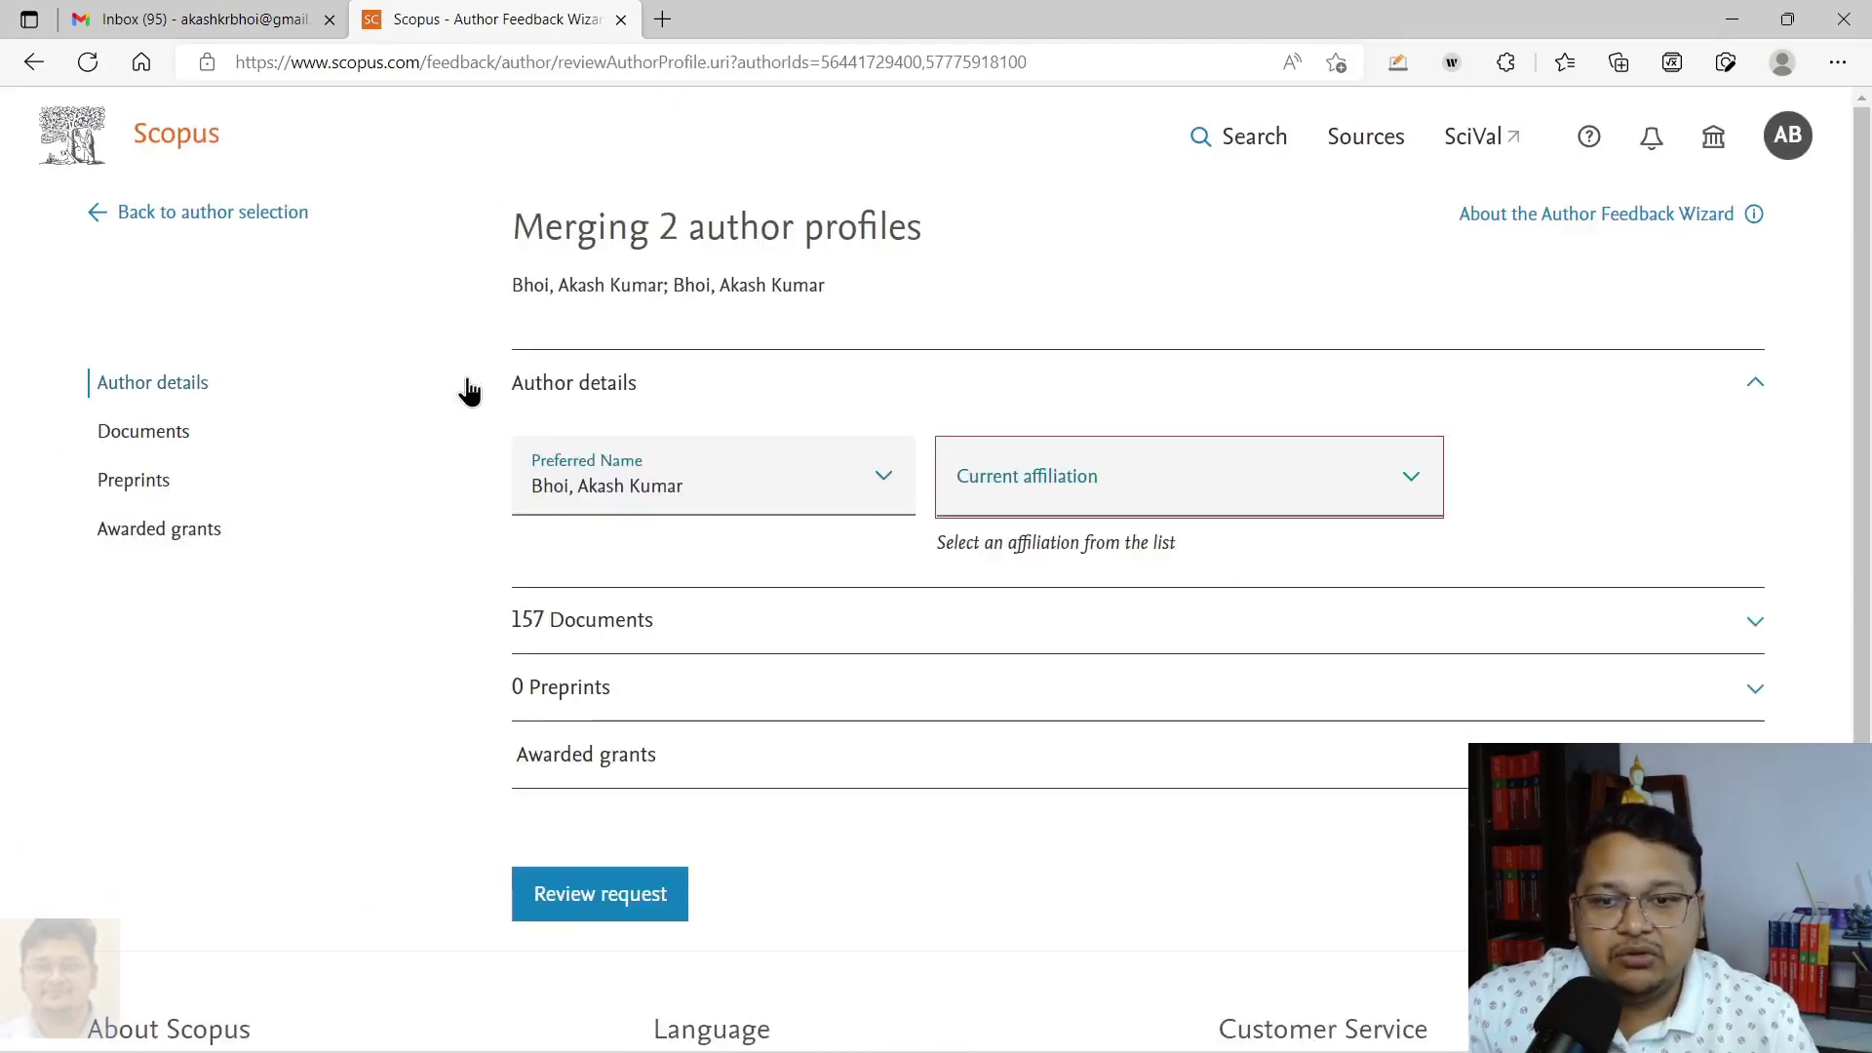
left_click(1190, 502)
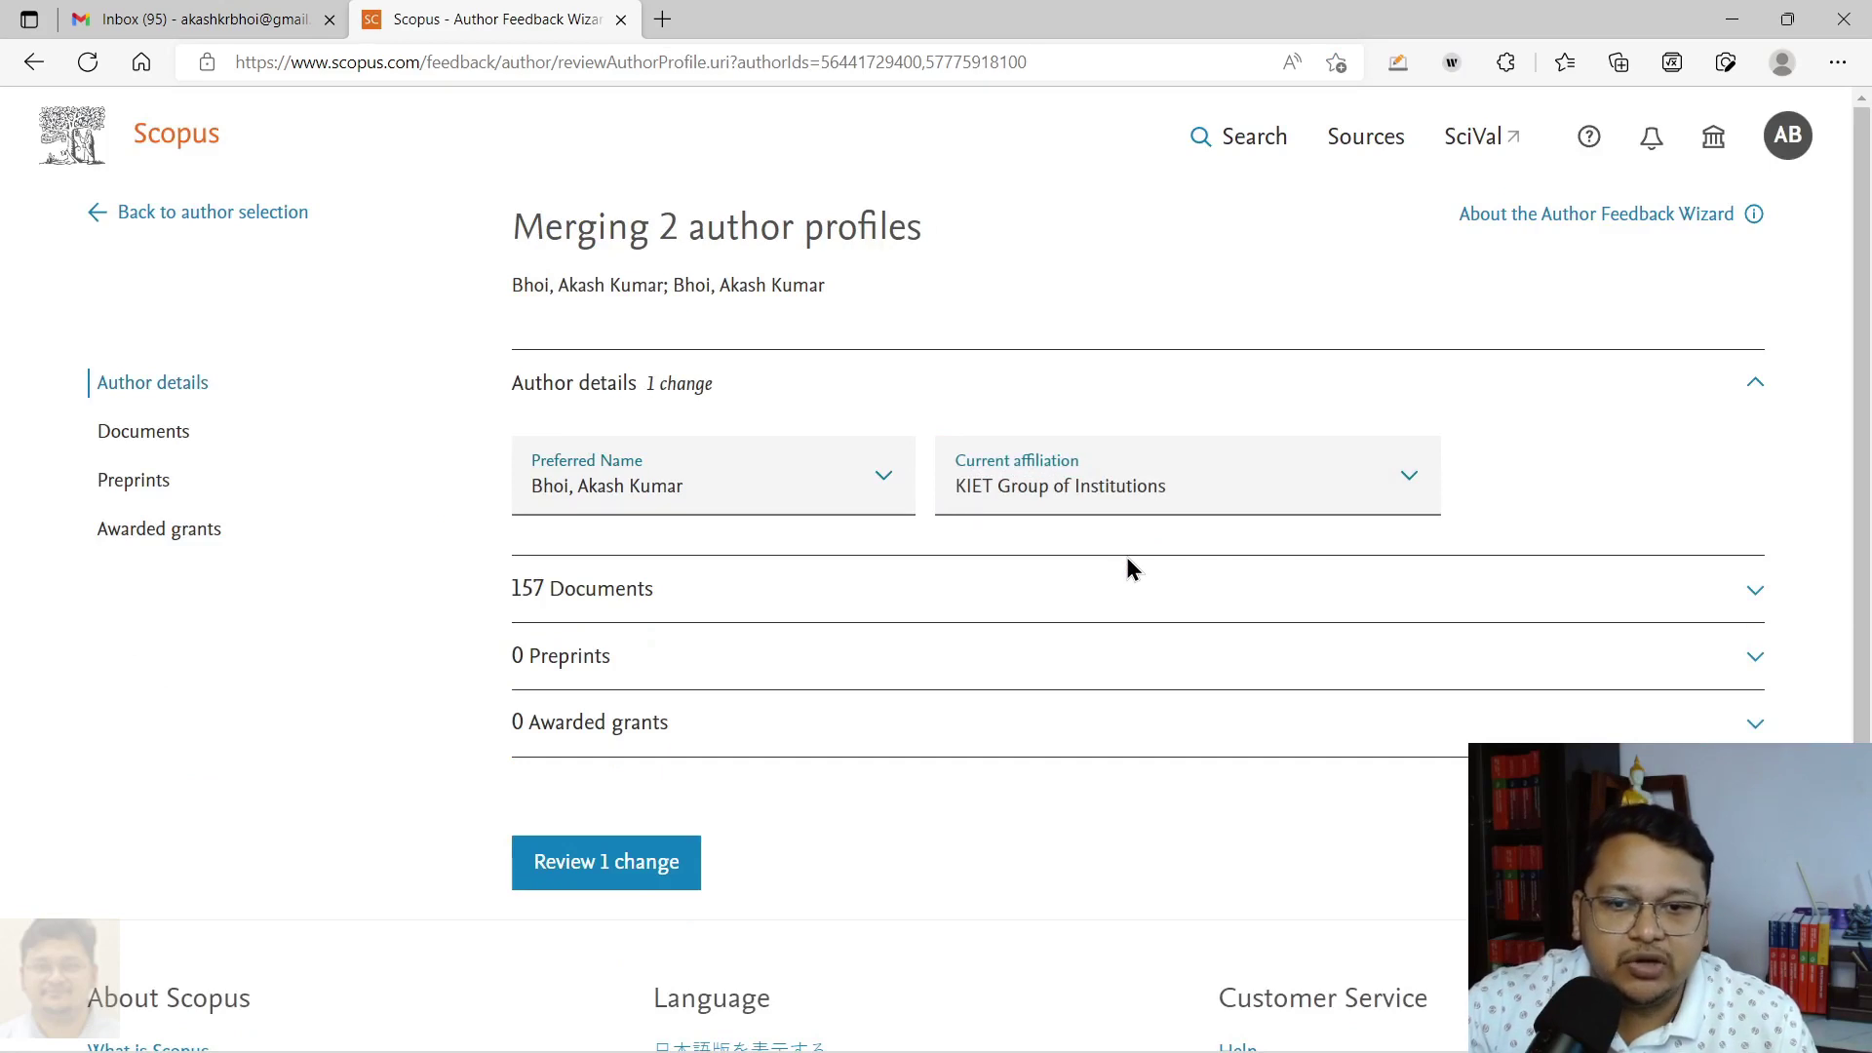
left_click(601, 595)
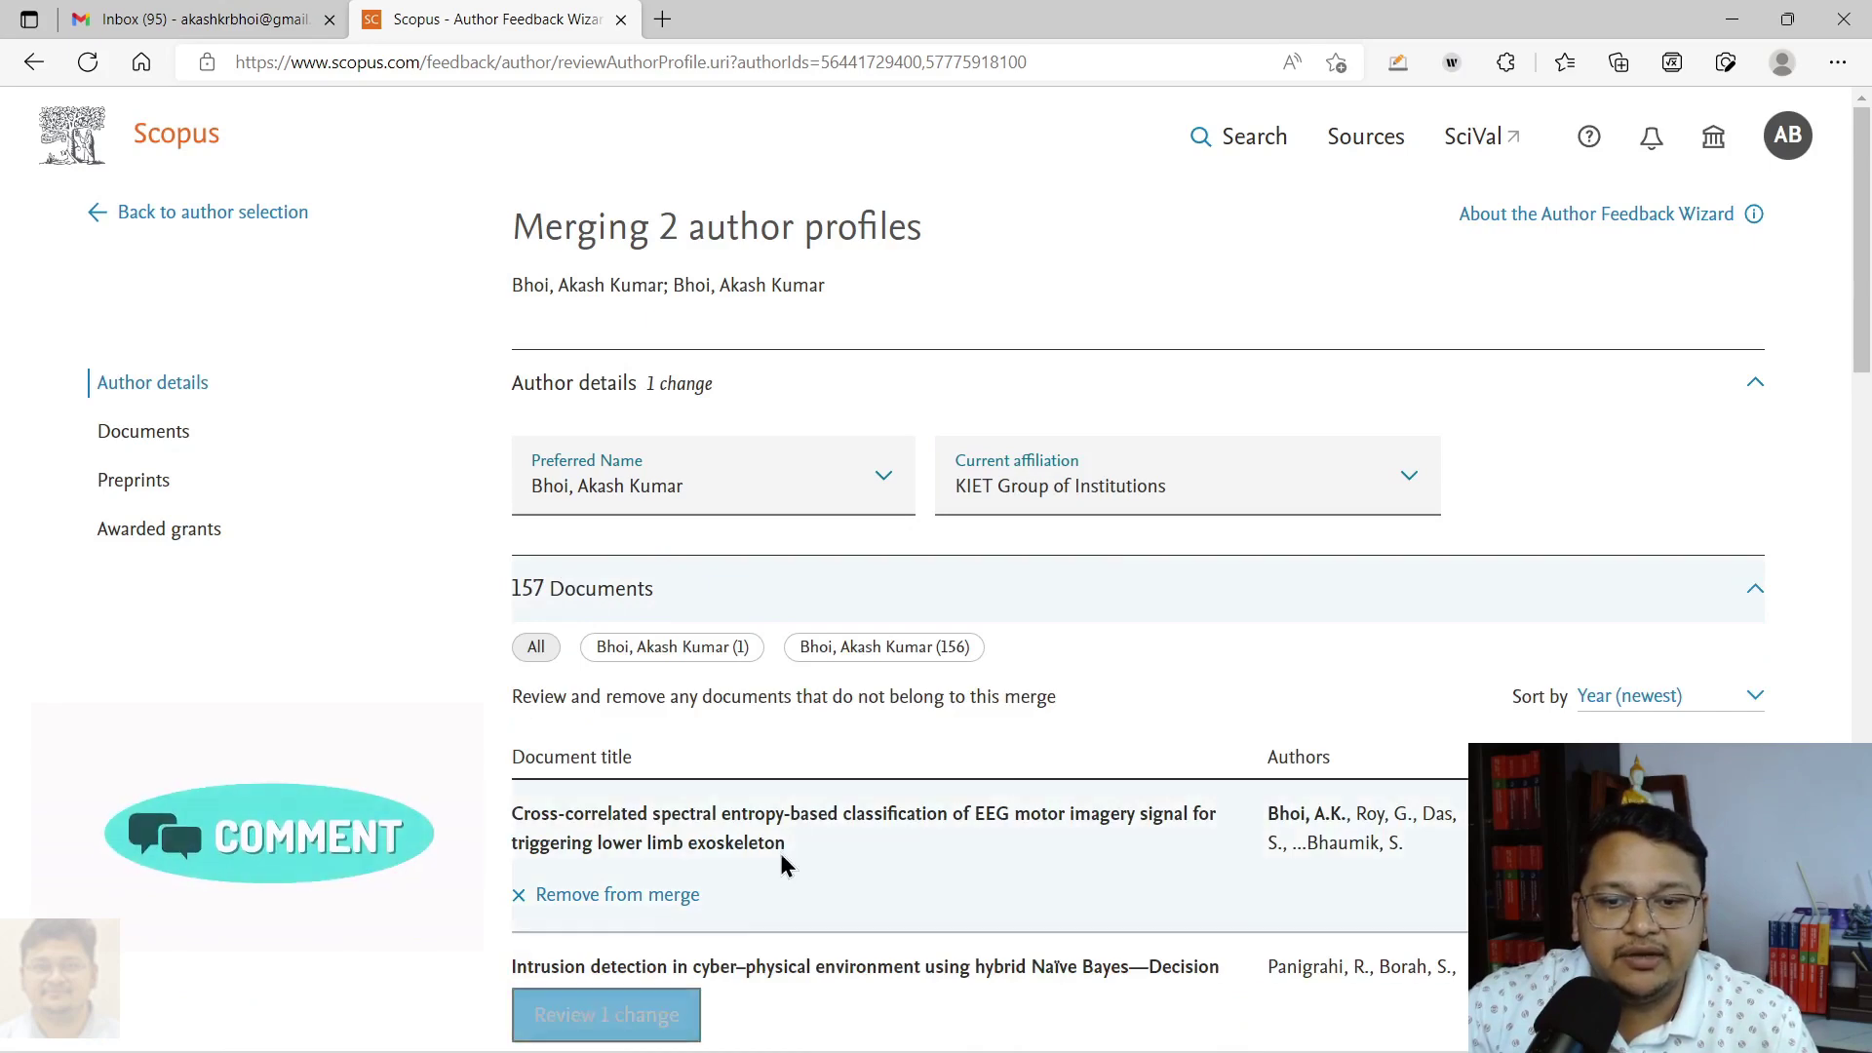
scroll(805, 840, "down", 7)
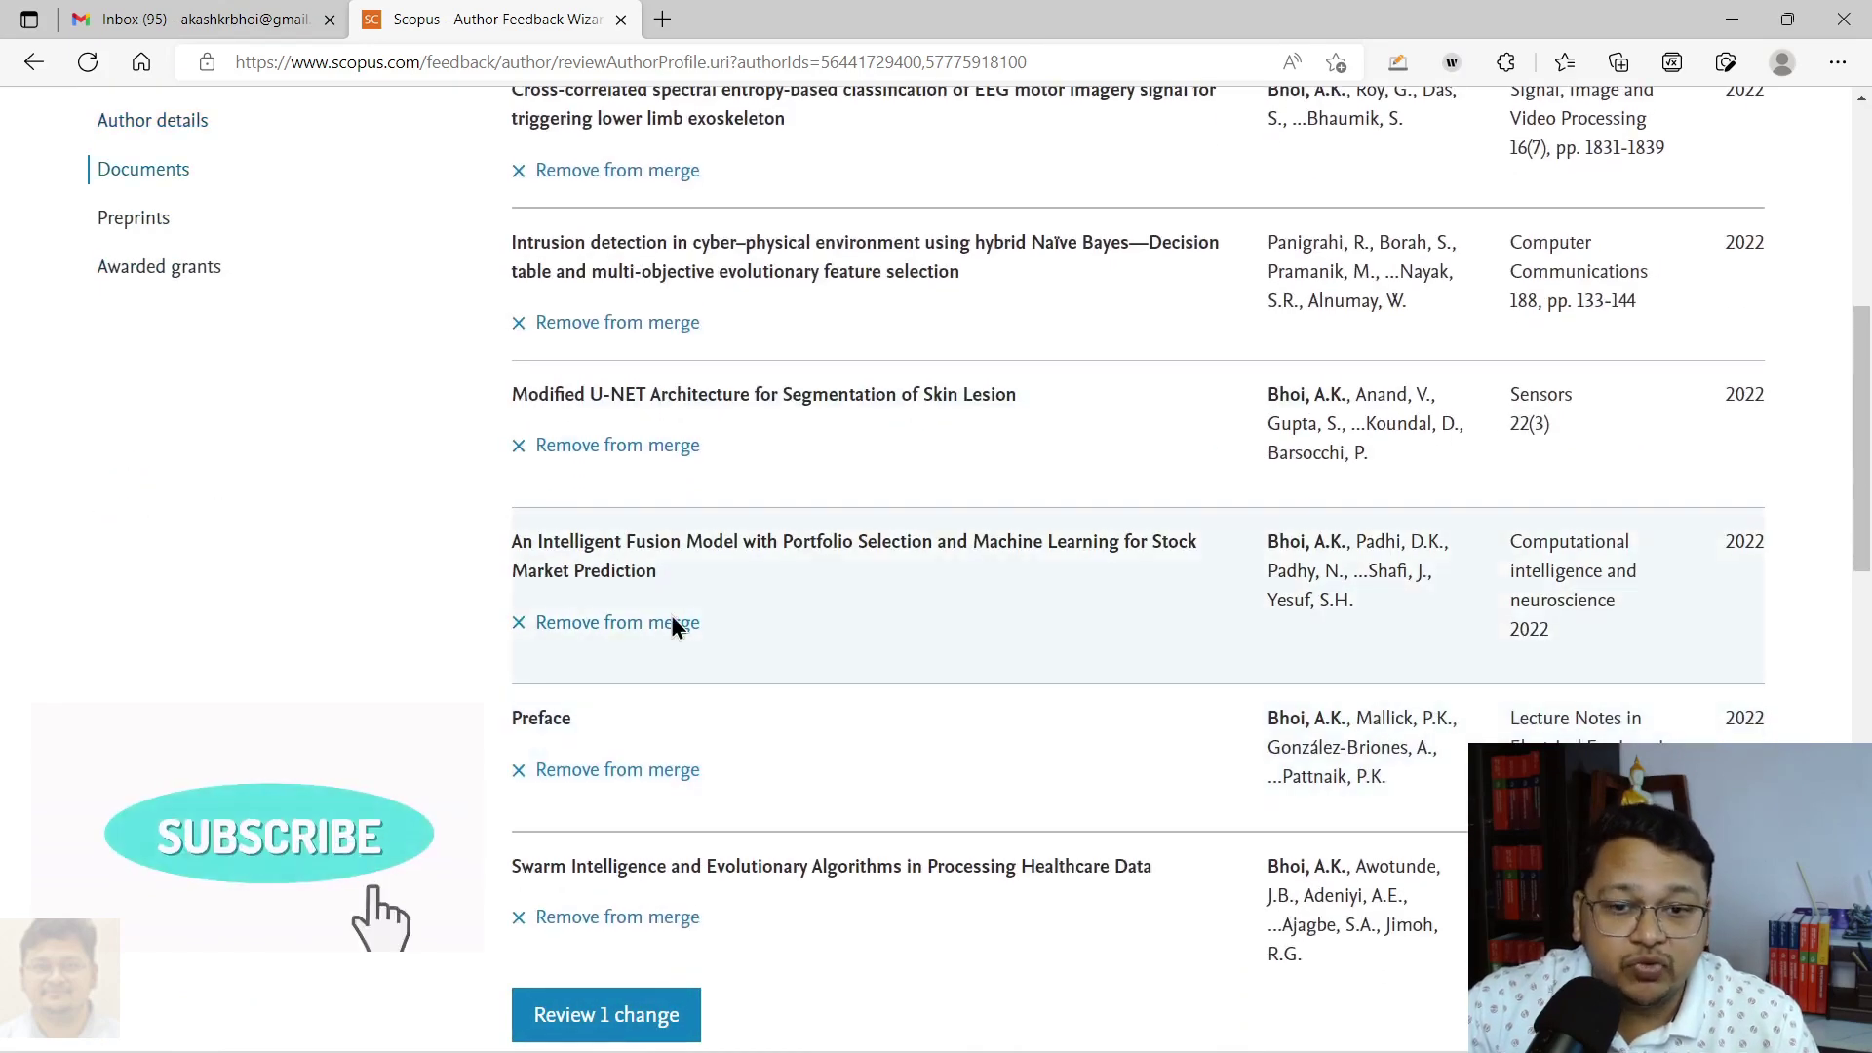
scroll(663, 810, "up", 6)
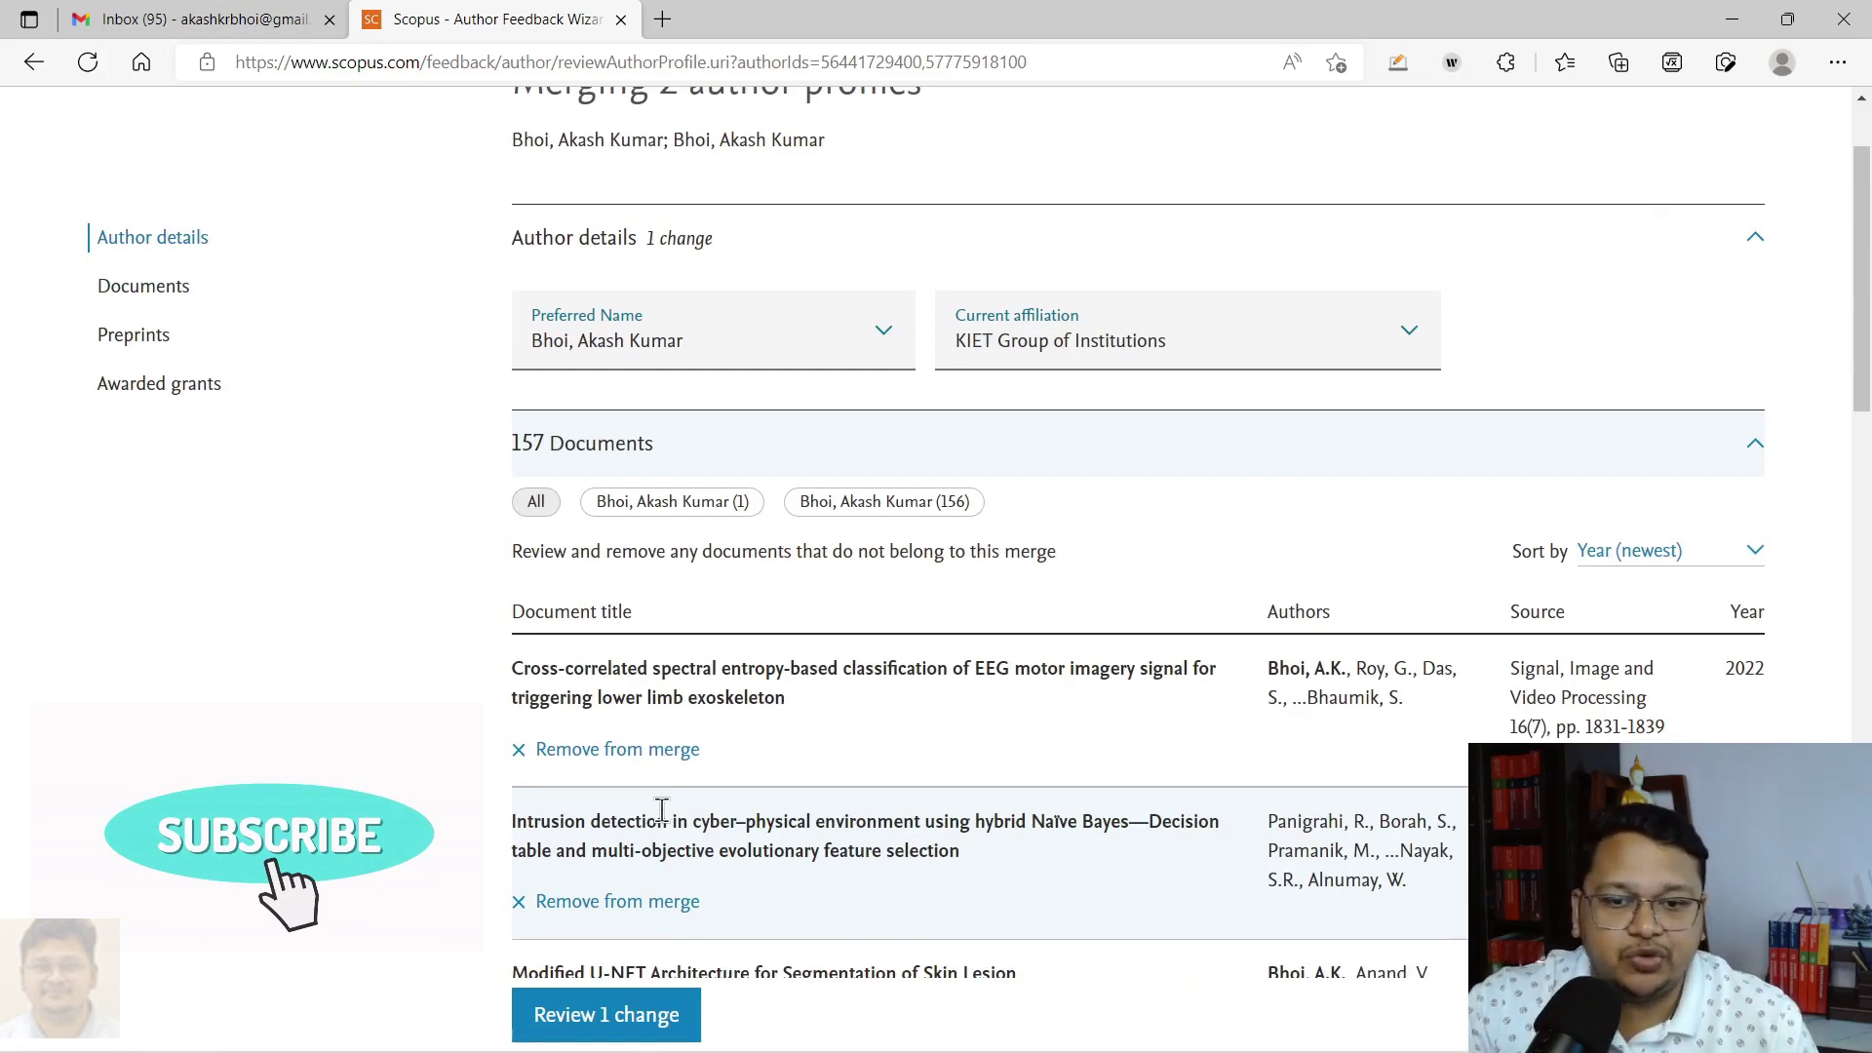
scroll(661, 809, "down", 10)
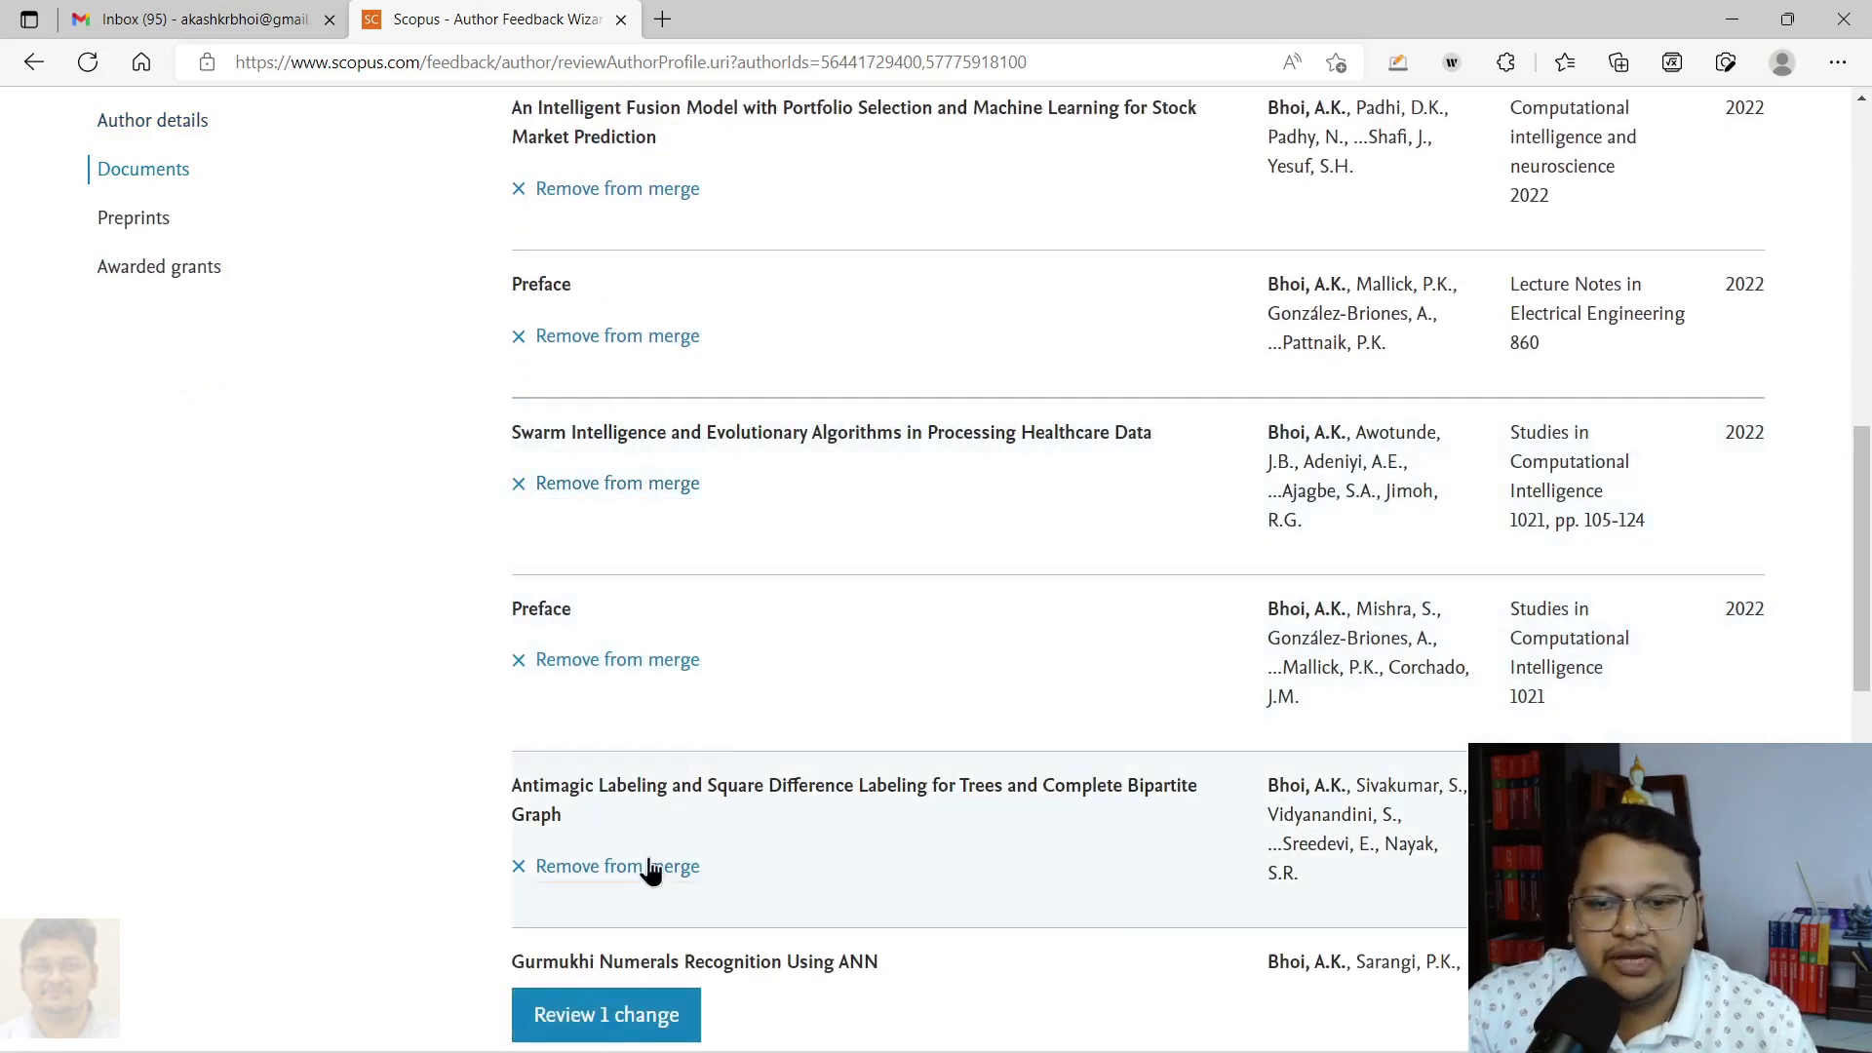
scroll(695, 801, "up", 10)
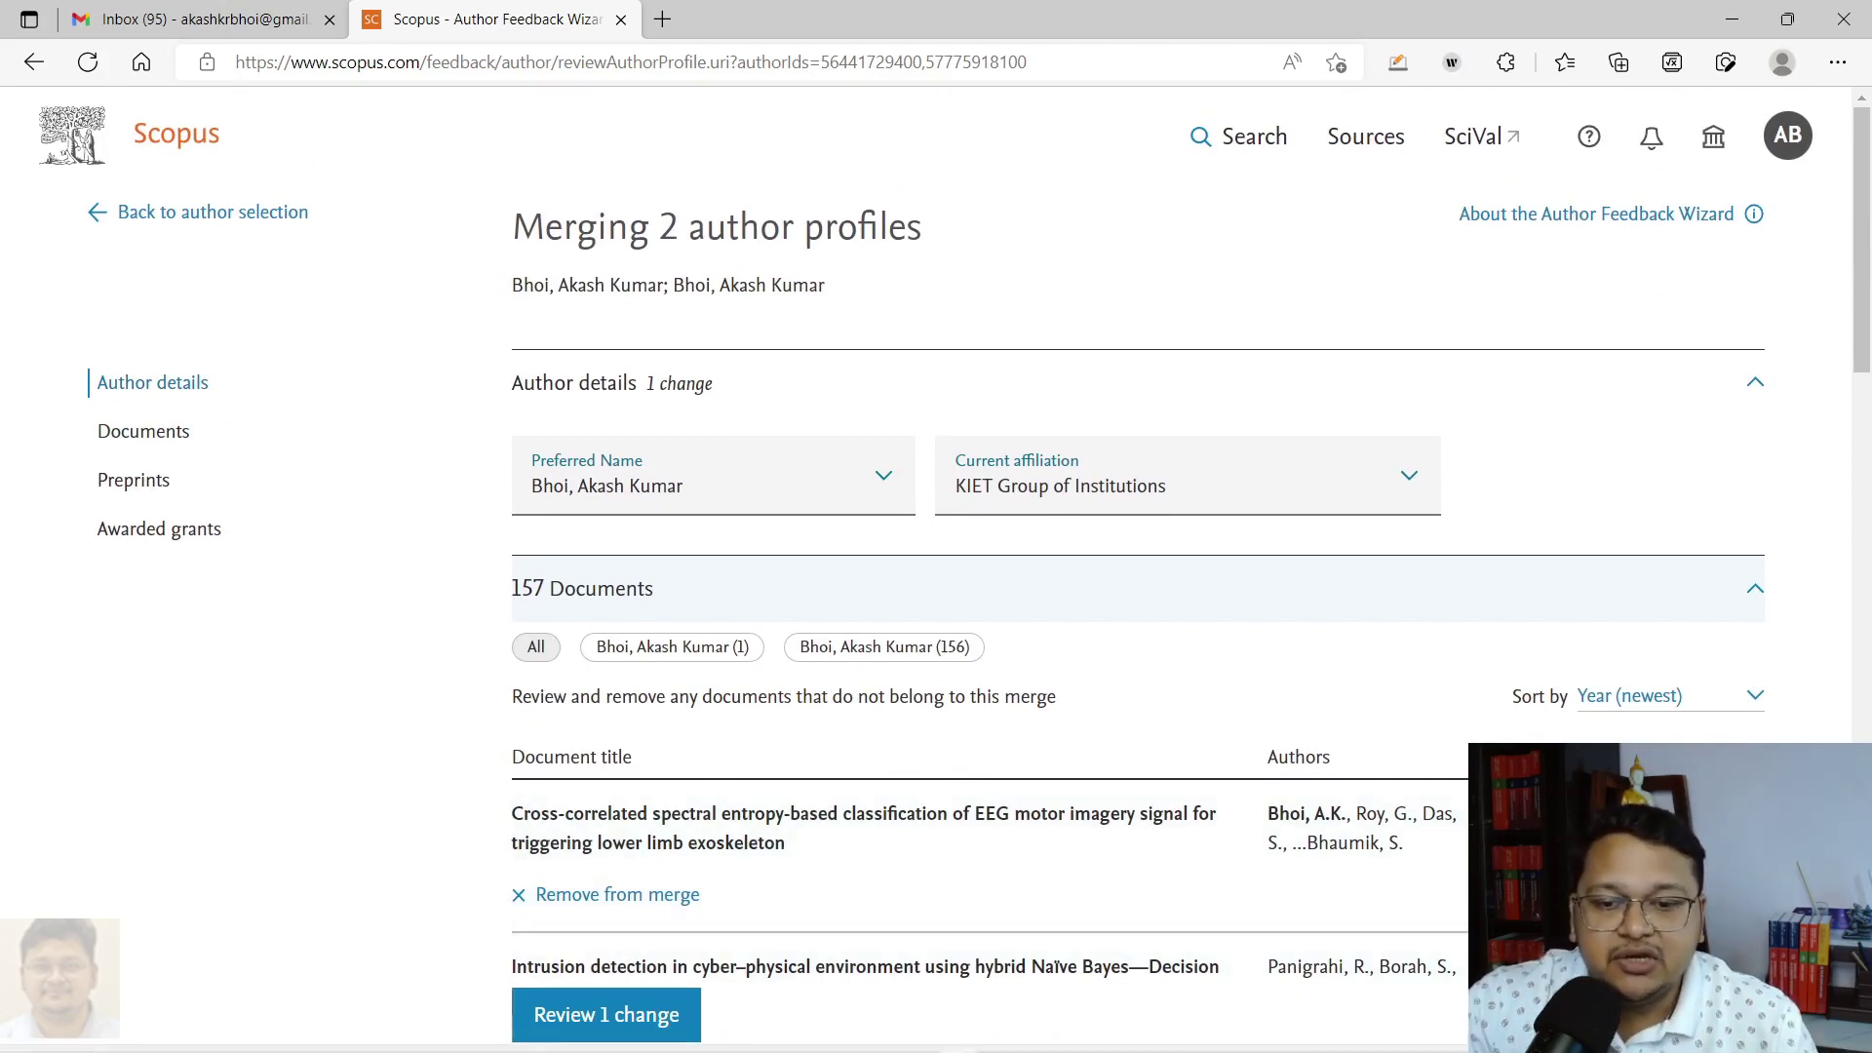
scroll(689, 881, "down", 1)
Step: Review the single pending change and highlight the preferred author name on the summary
left_click(625, 1014)
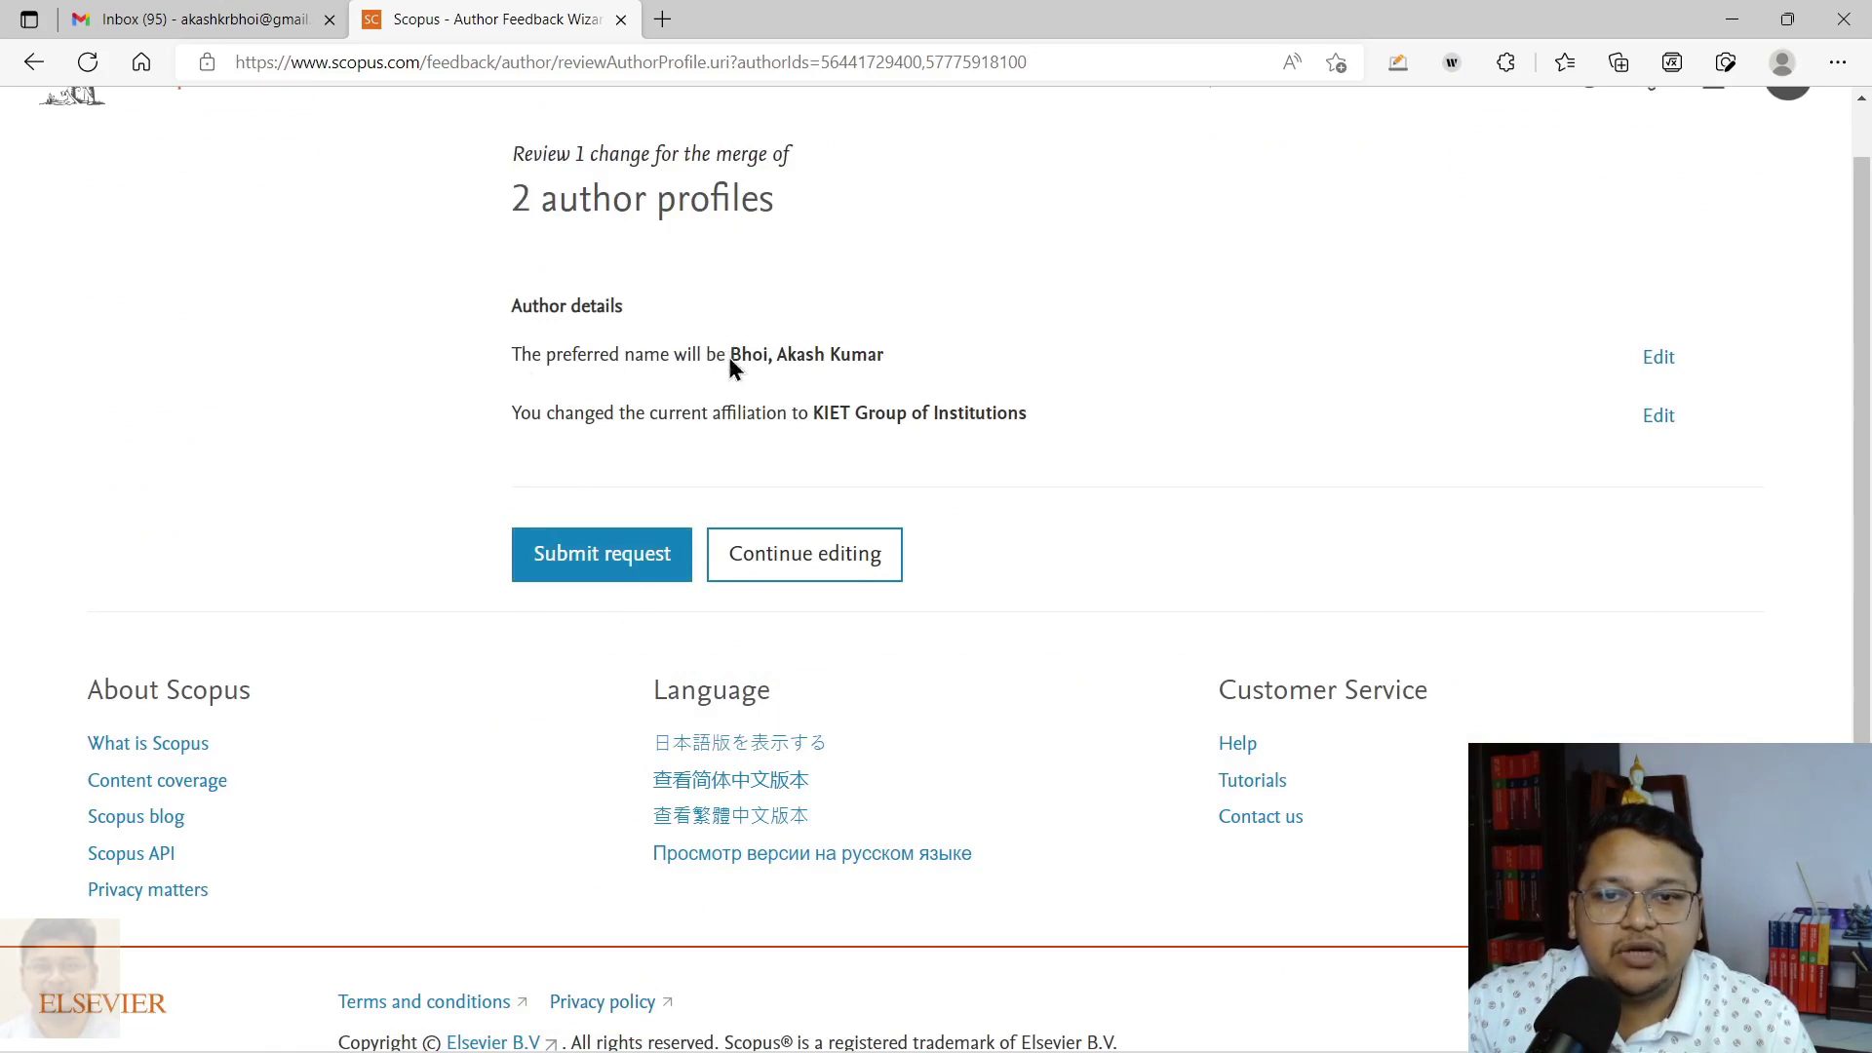
left_click_drag(729, 357, 902, 361)
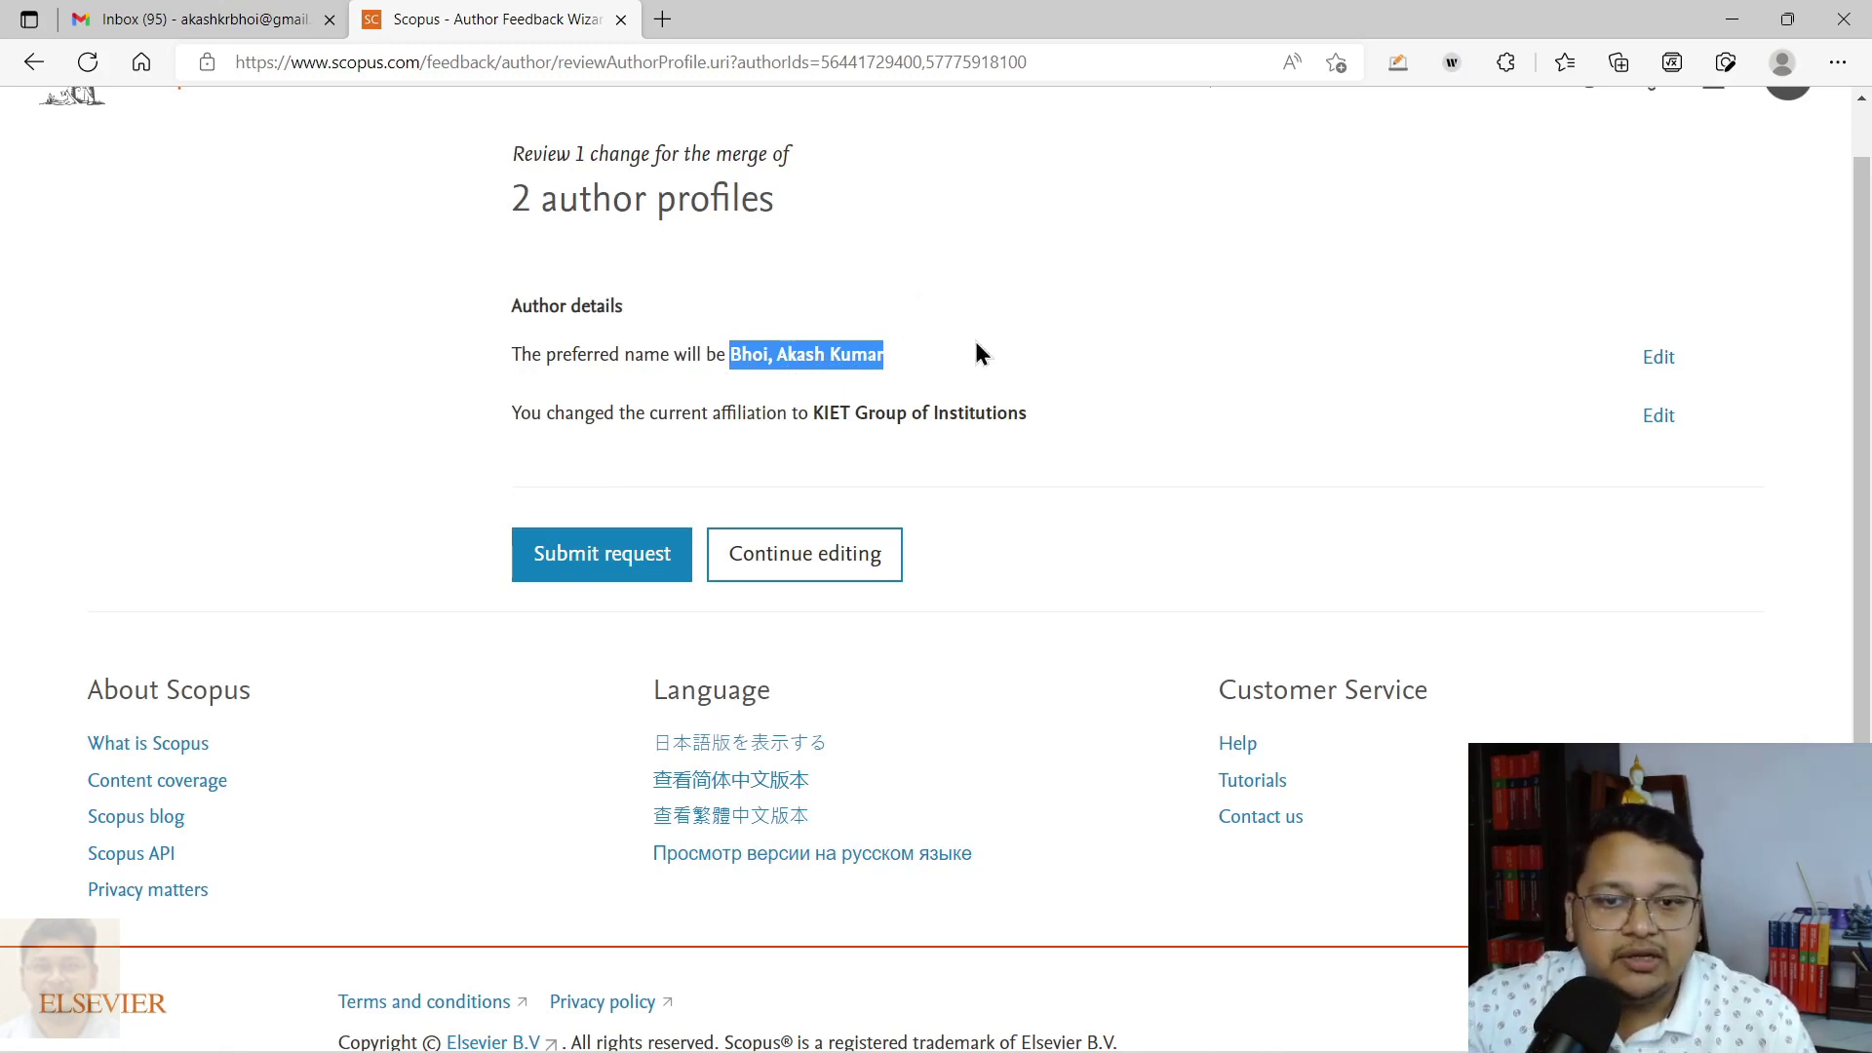
Step: Submit the merge request, then highlight the up-to-4-weeks processing note and the request ID line
left_click(588, 570)
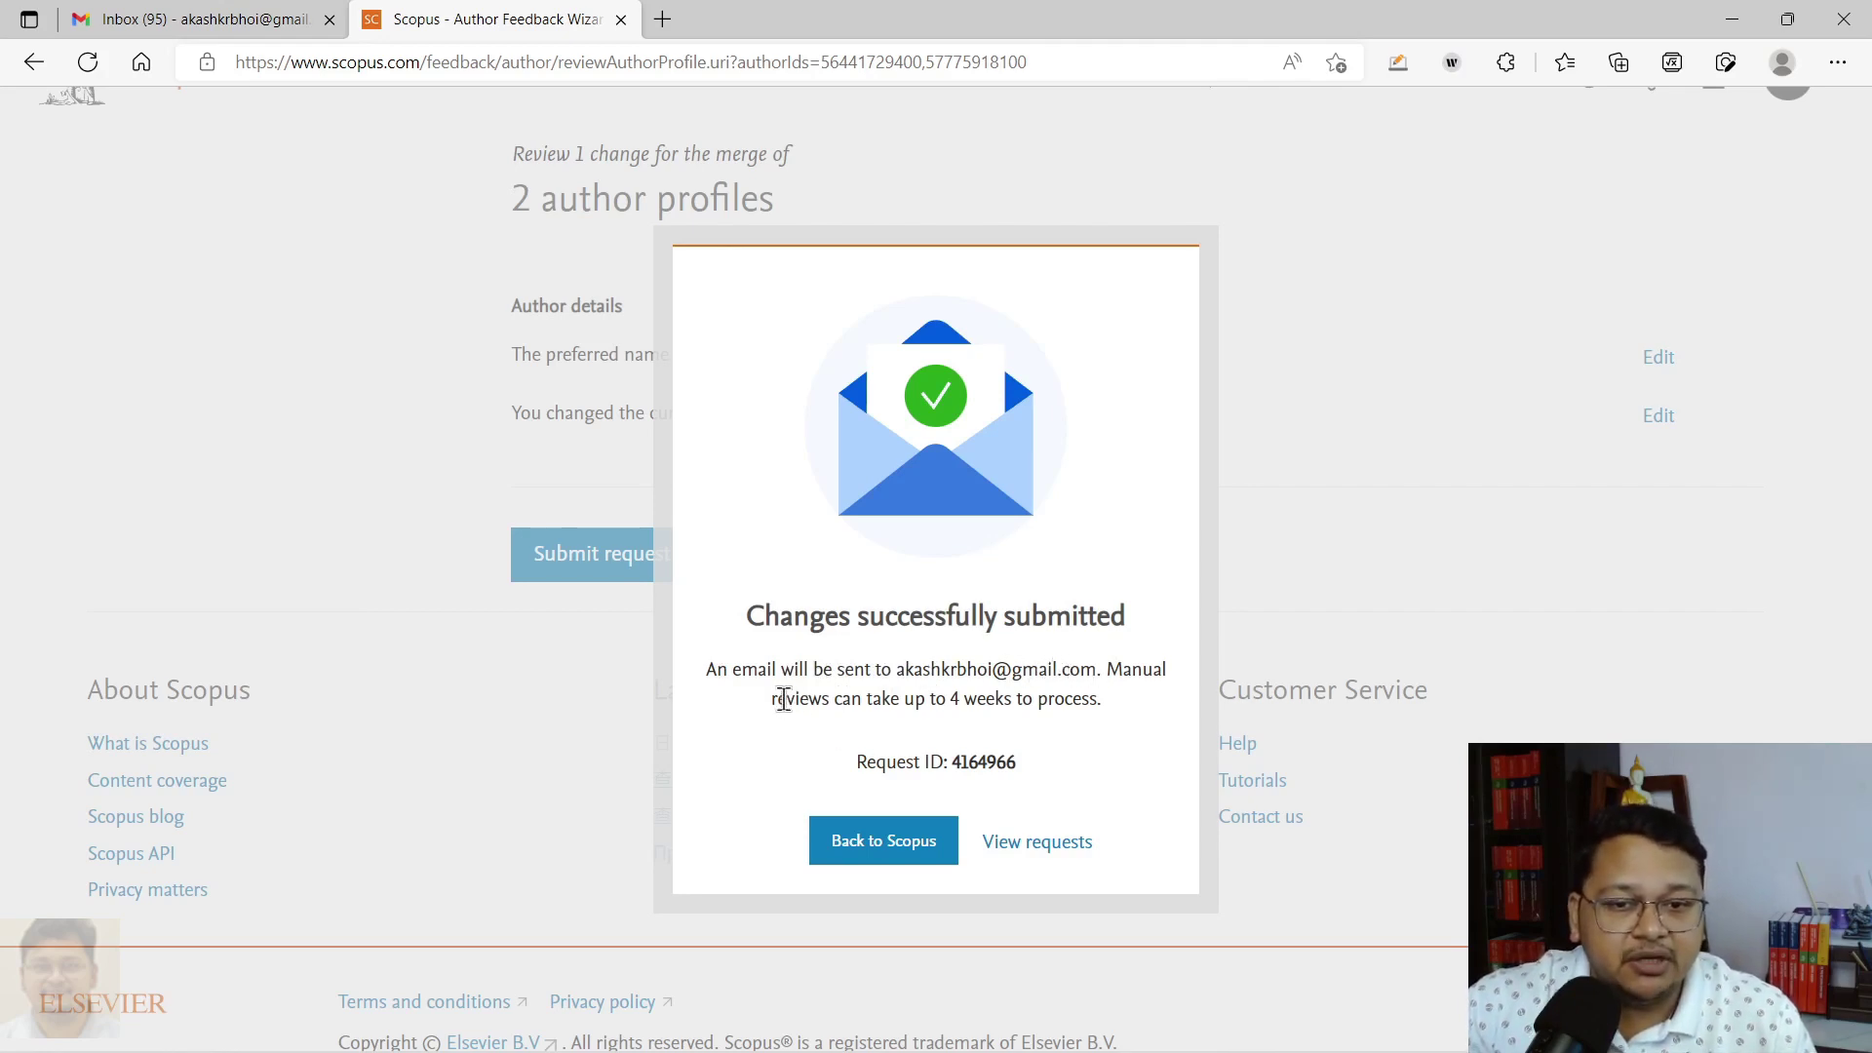
left_click_drag(779, 698, 1125, 694)
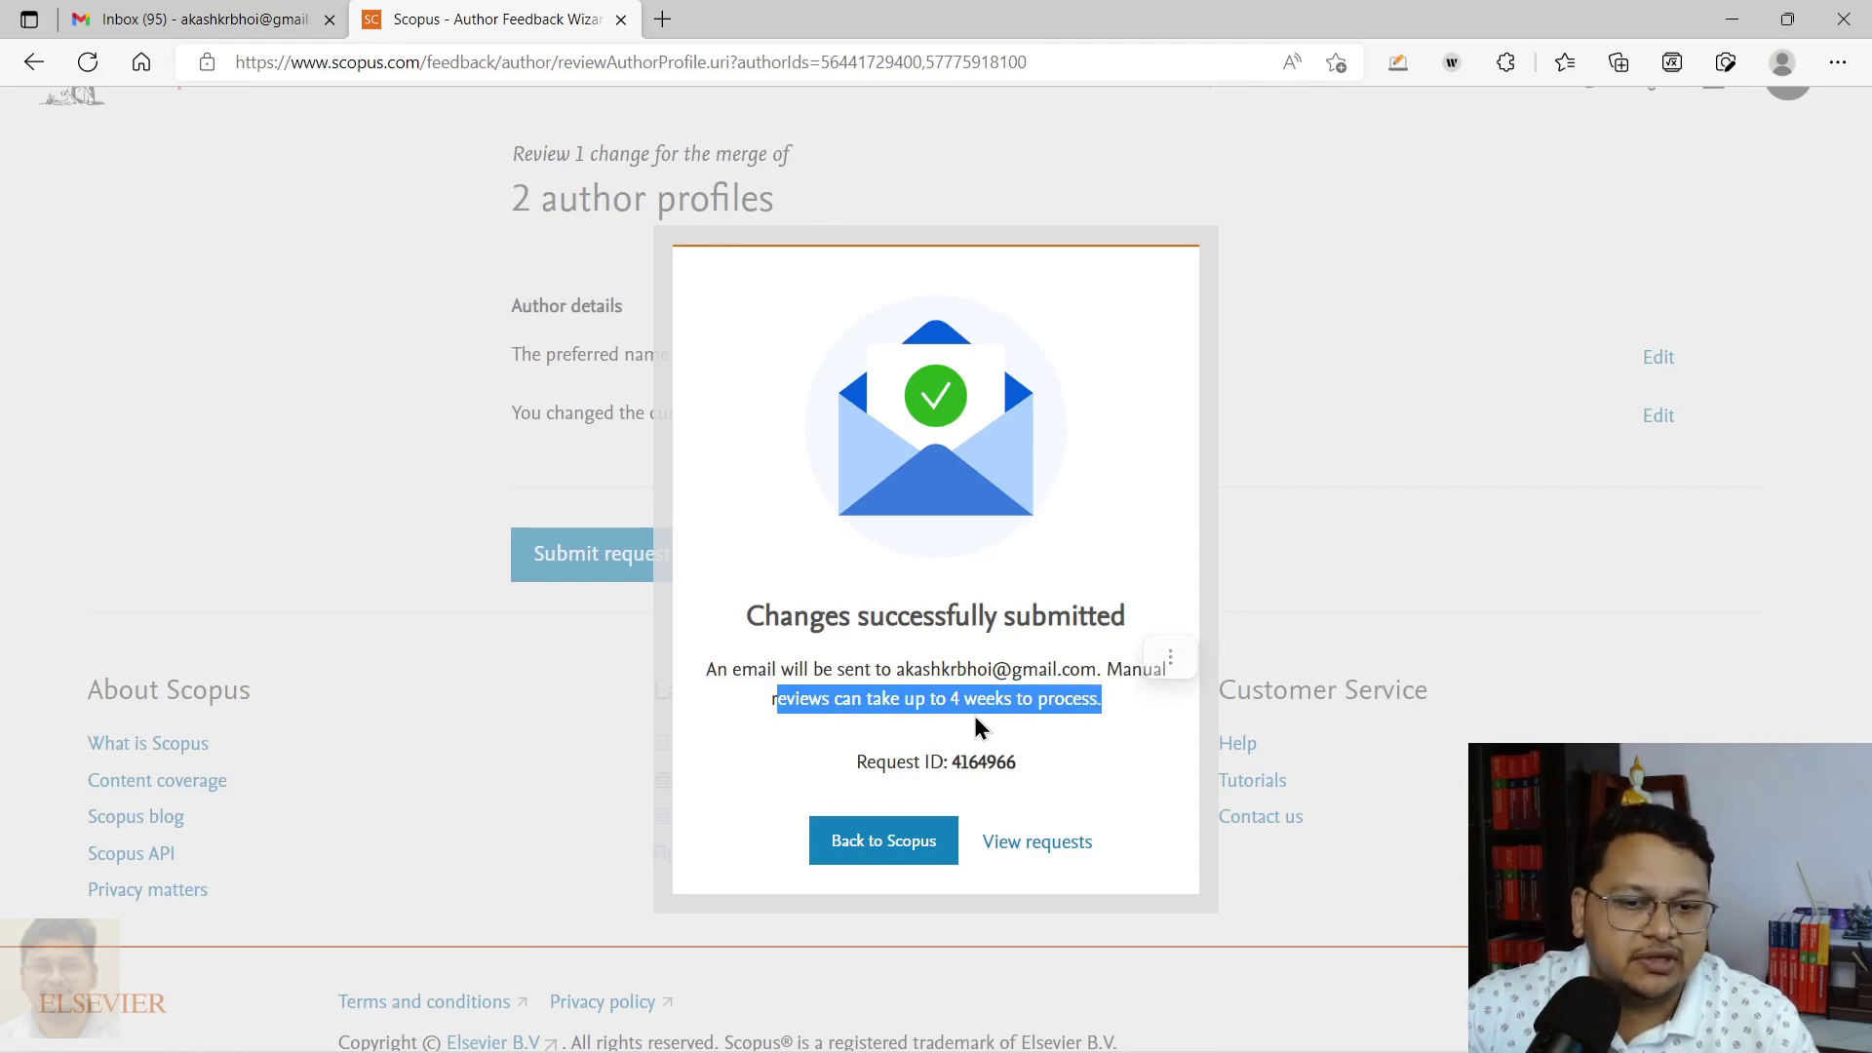
left_click_drag(821, 764, 1147, 786)
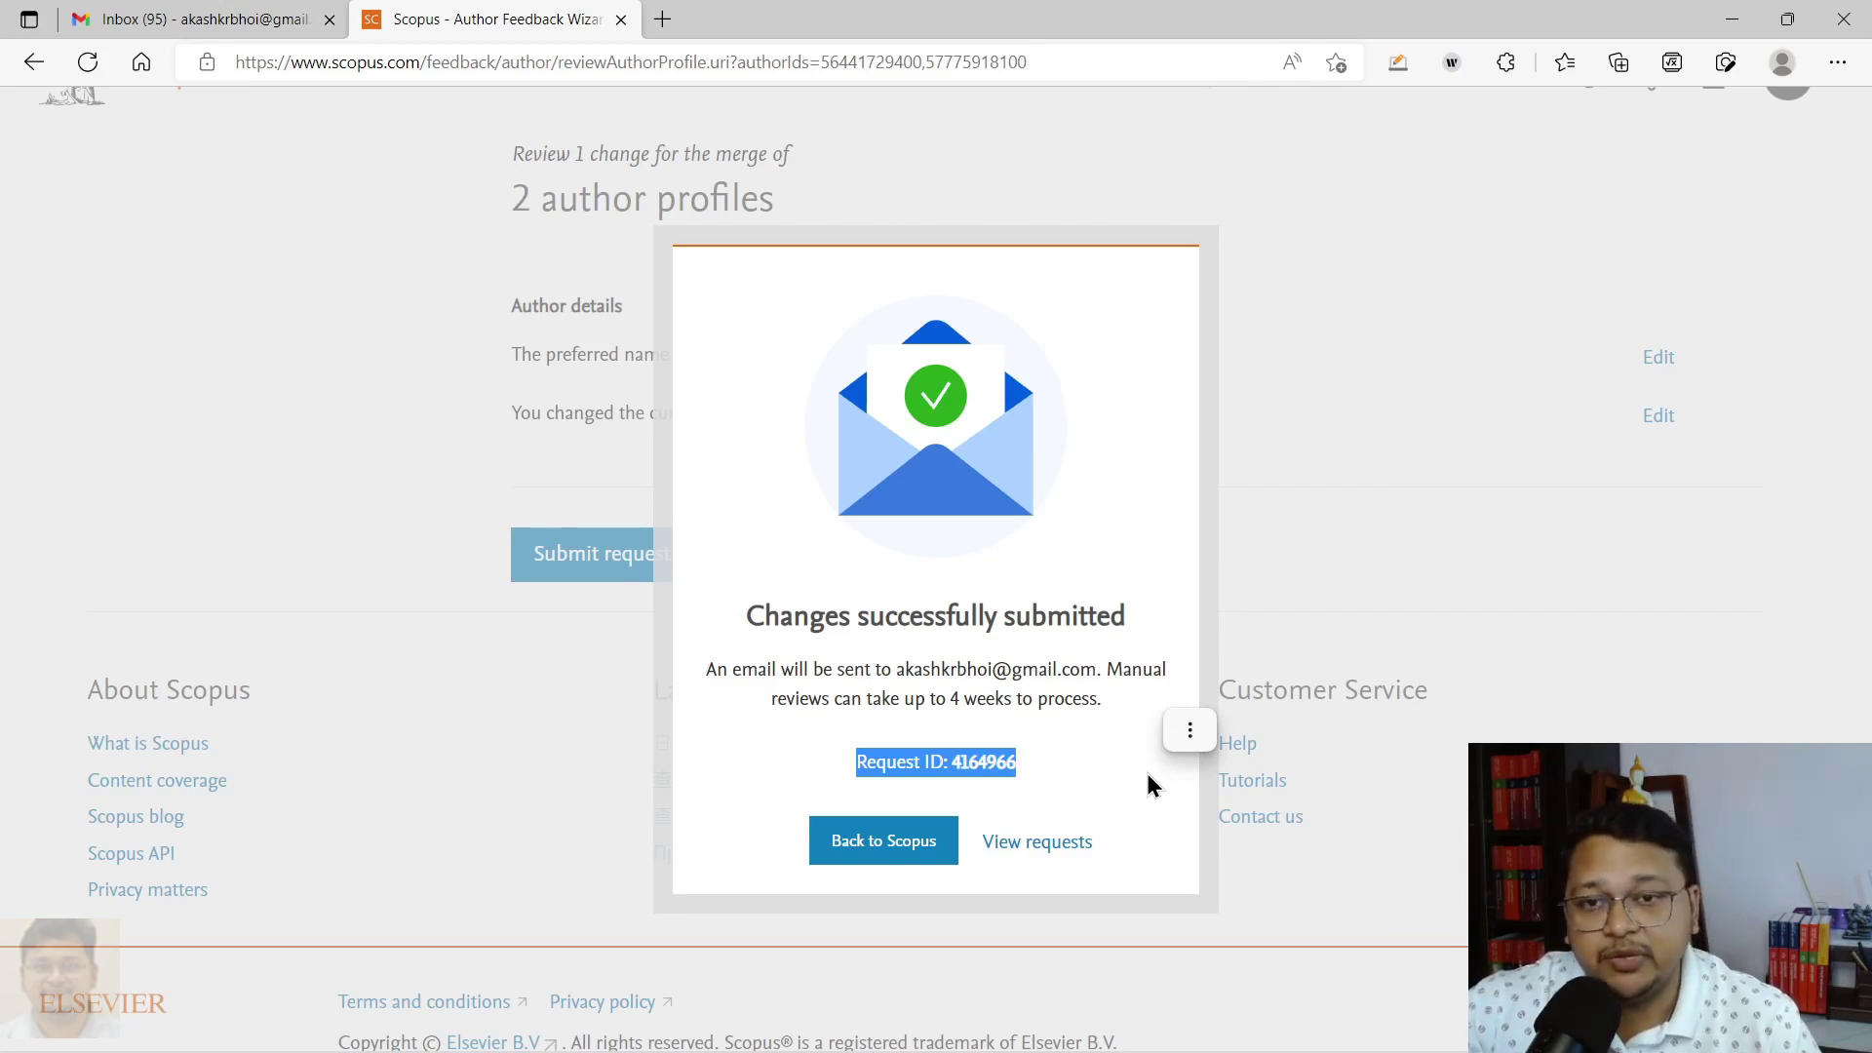
left_click(1421, 844)
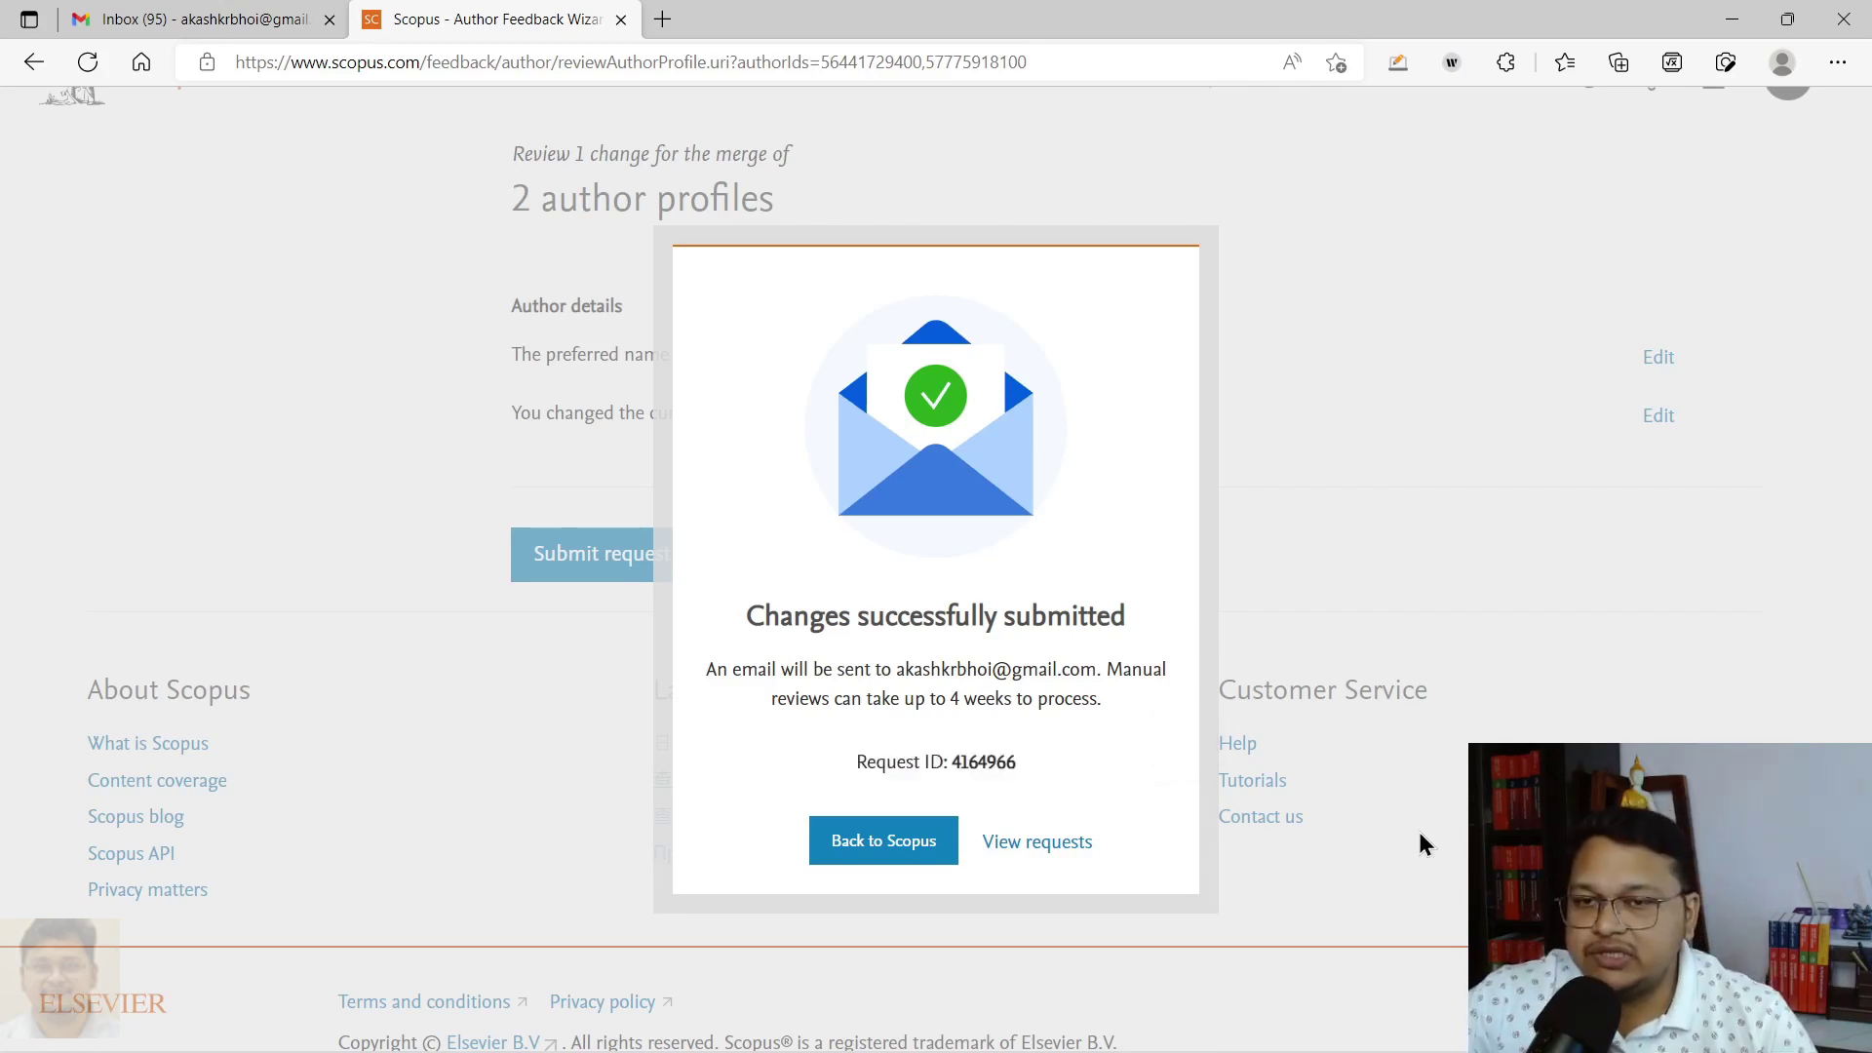